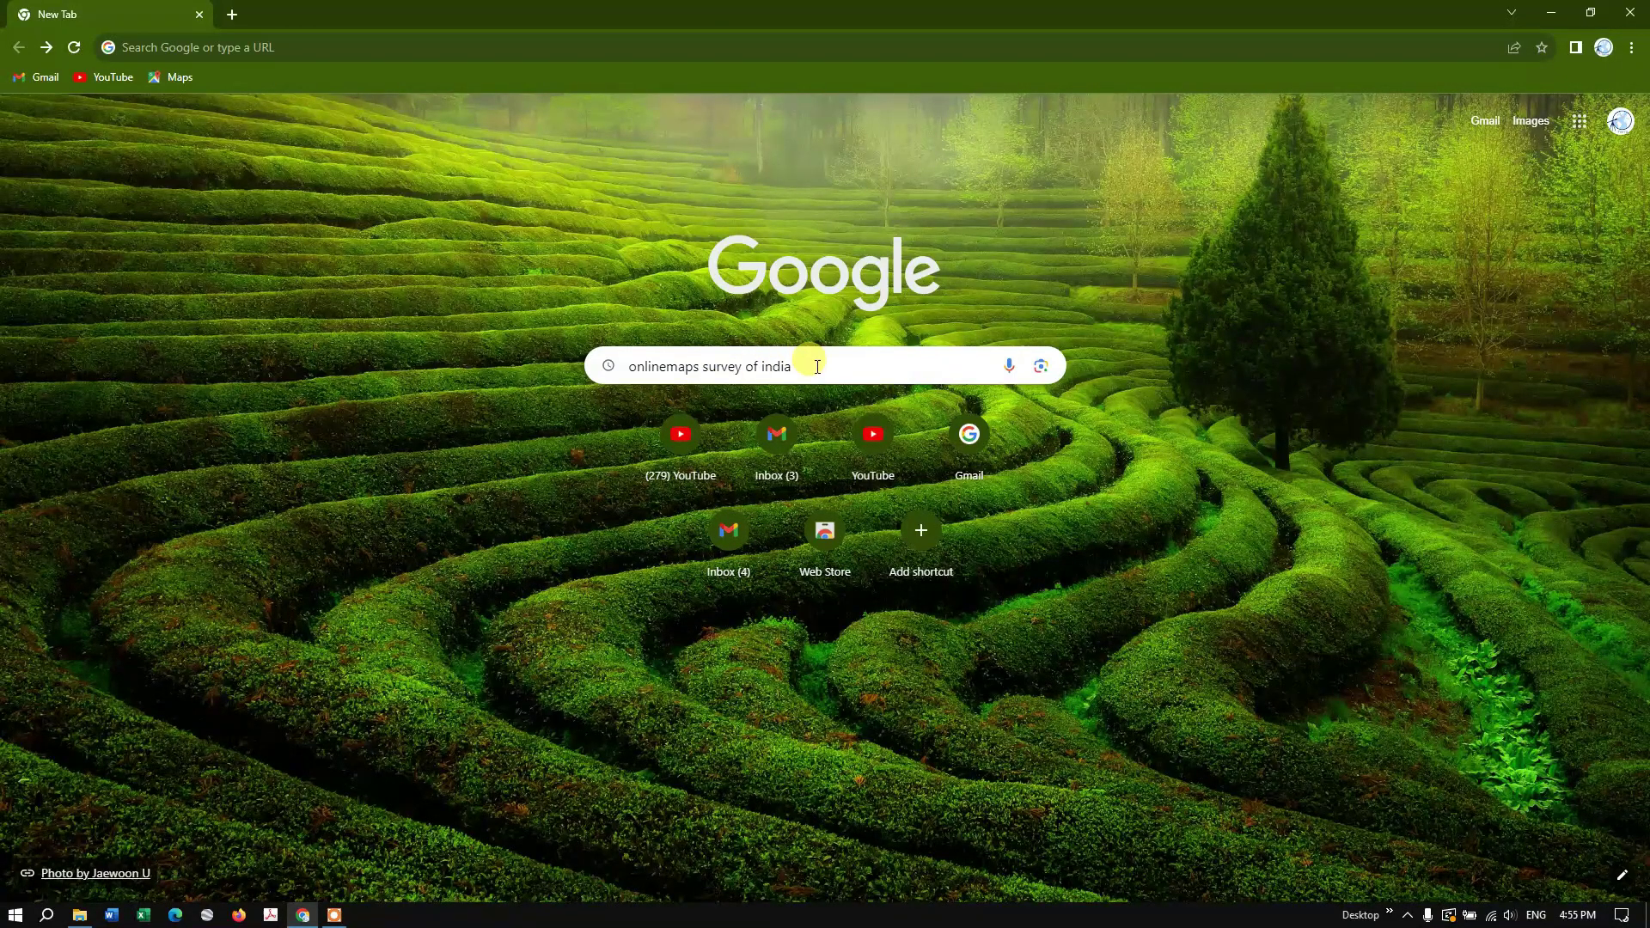
Step: Search Google for "onlinemaps survey of india" and open the Survey of India Onlinemaps Portal
key(Return)
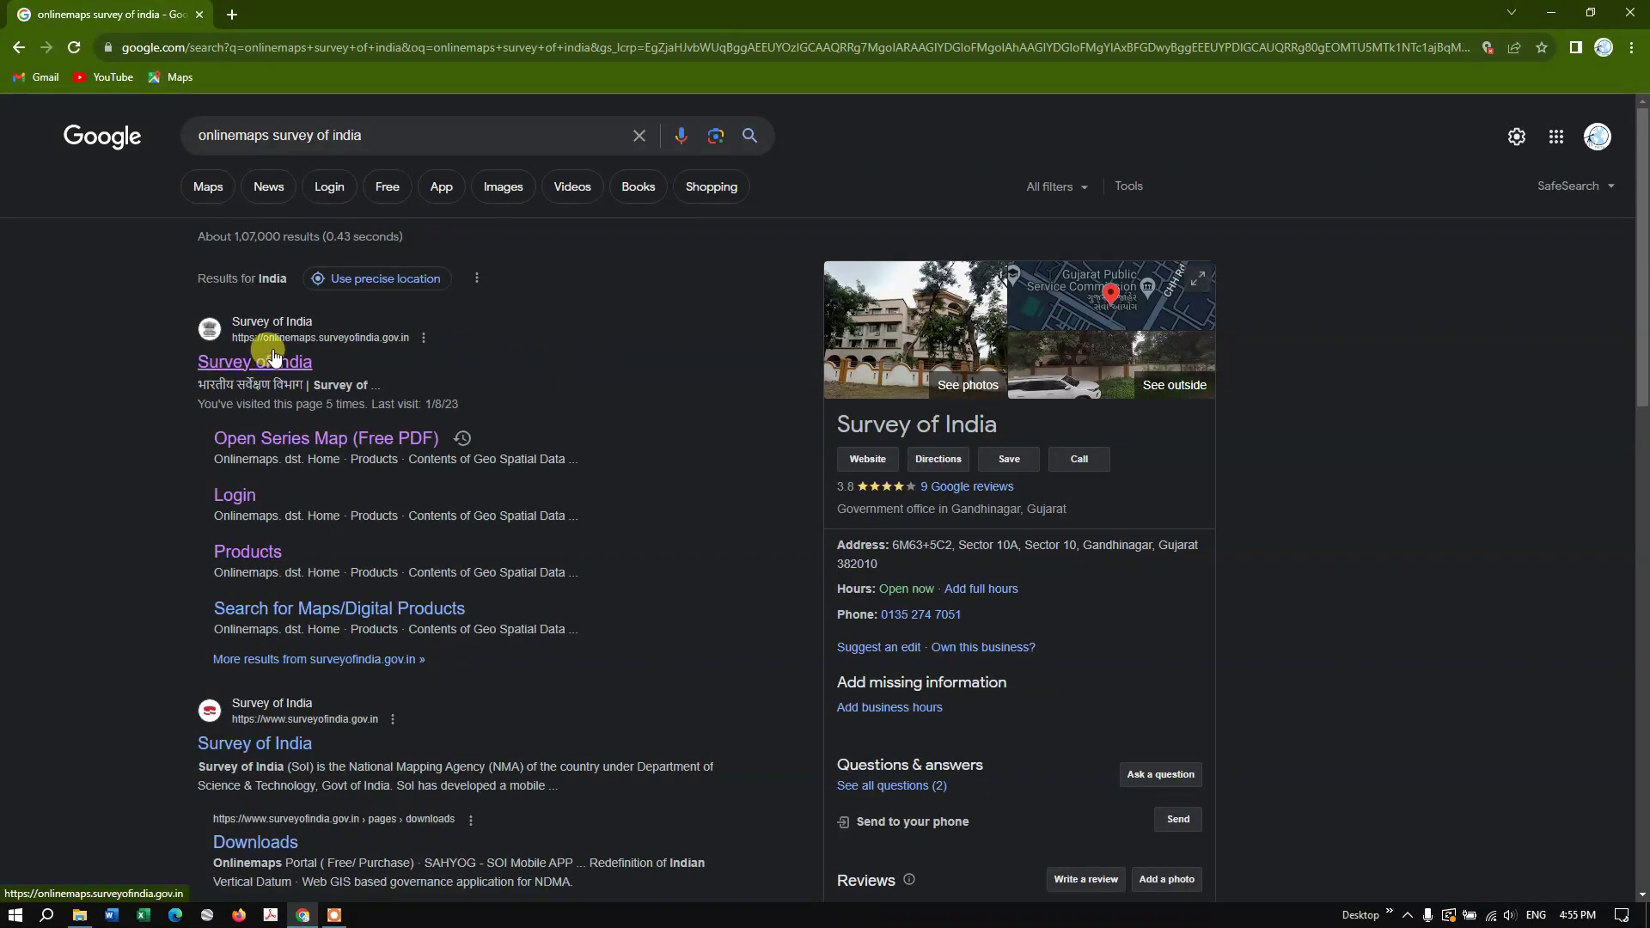
click(384, 348)
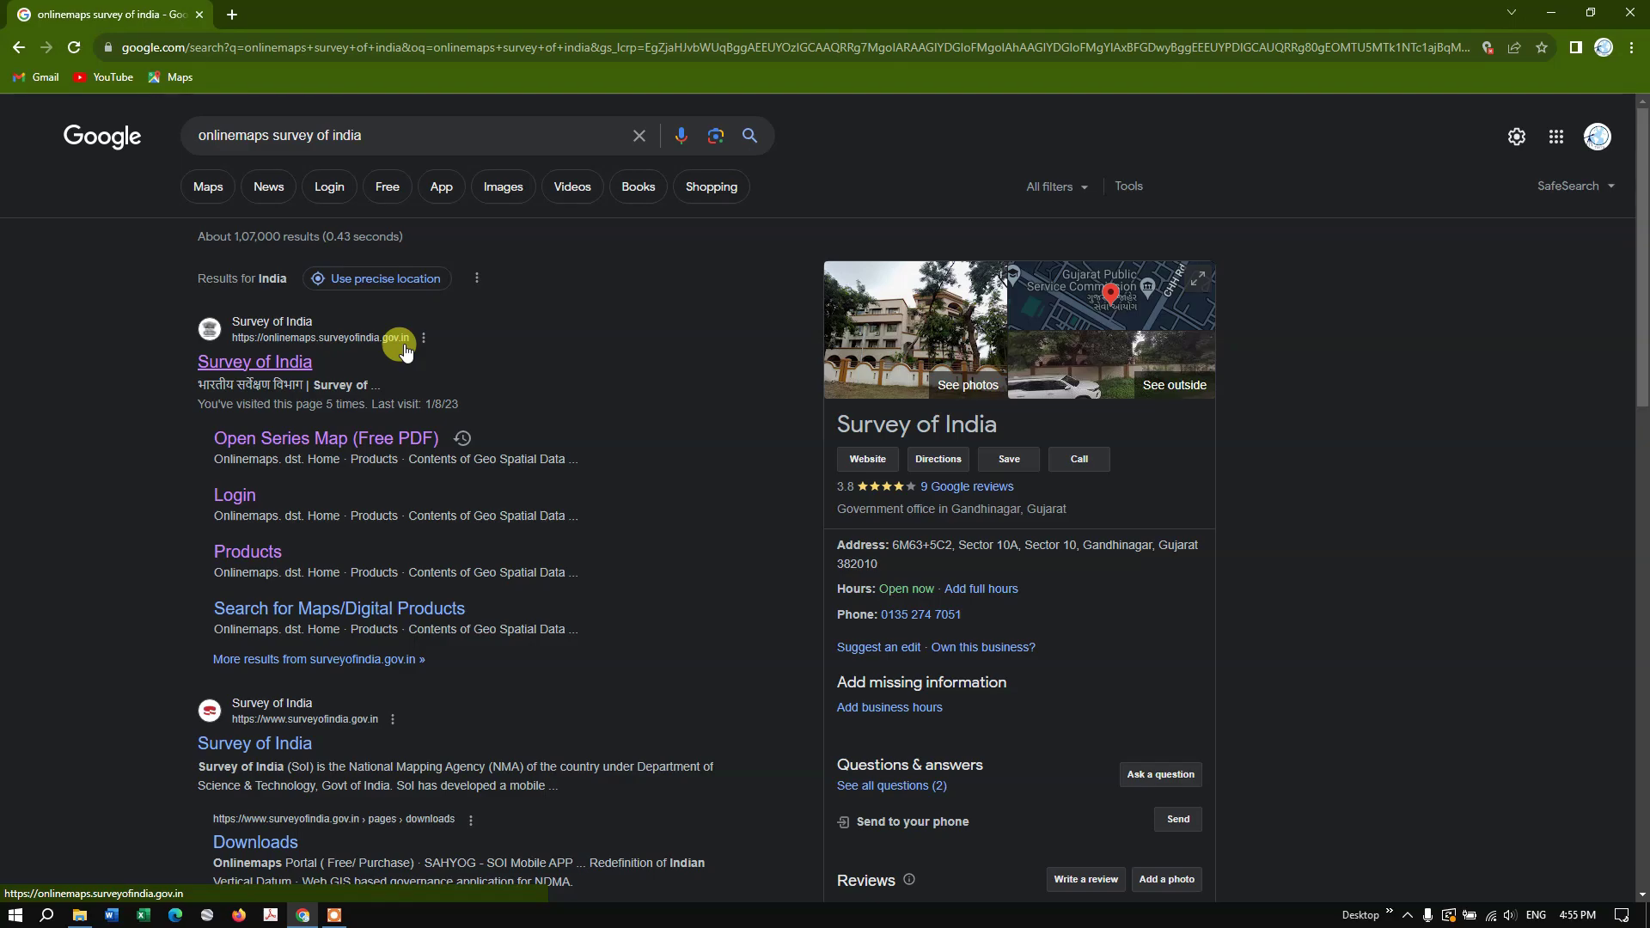
click(279, 370)
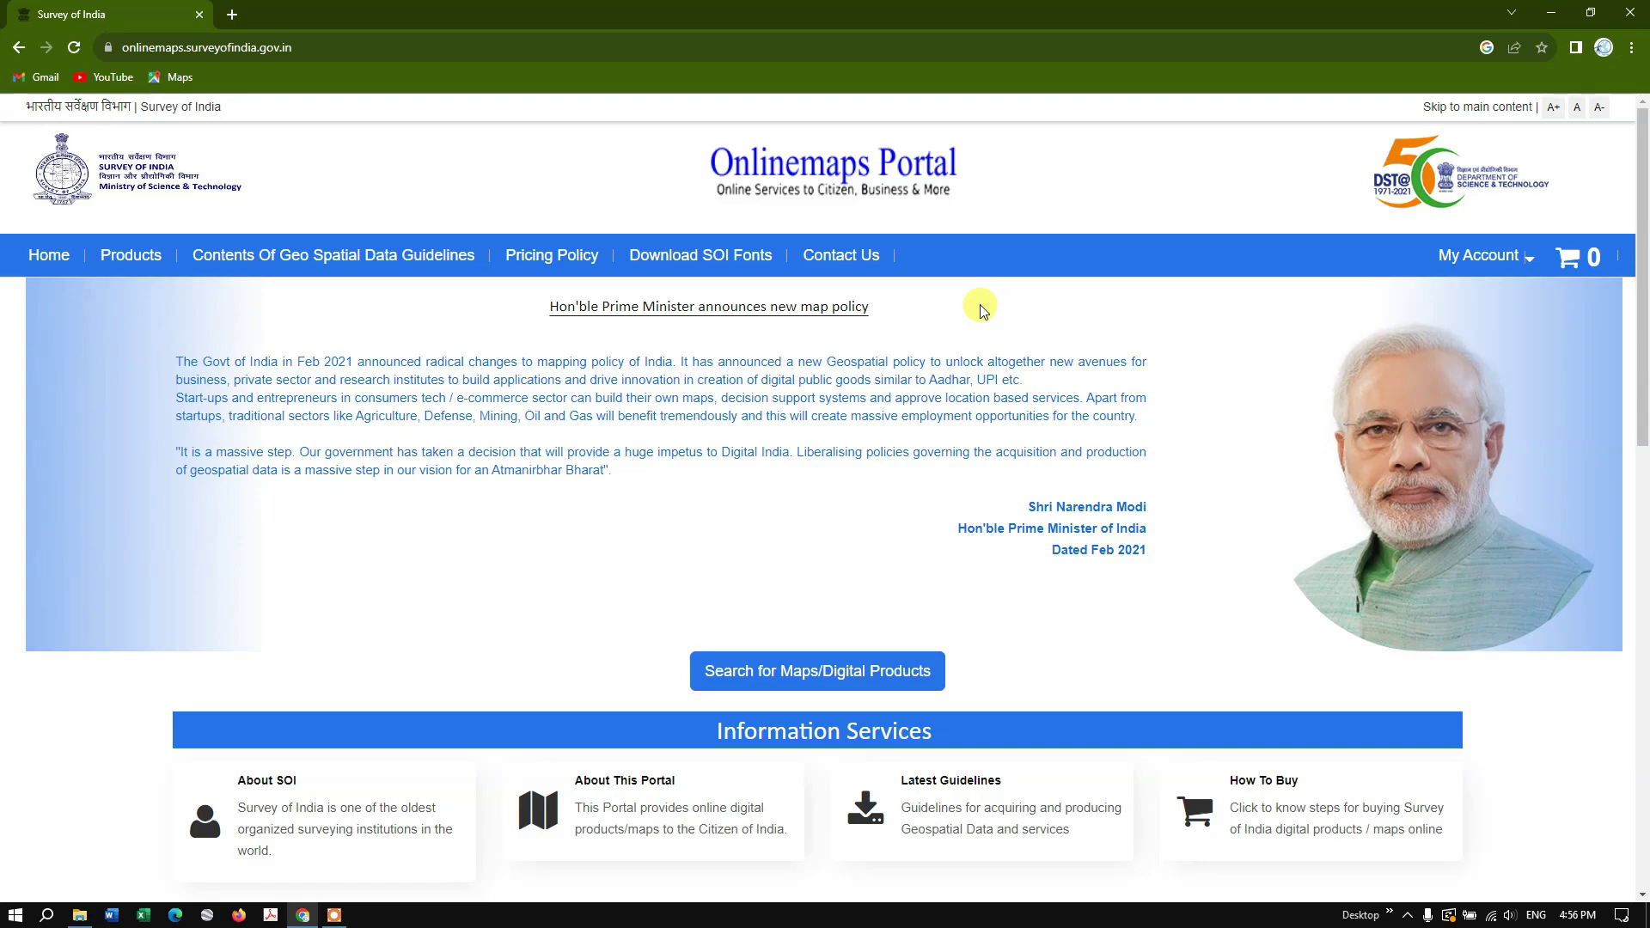
Step: Filter the products to Administrative Boundary Database and add the entire-country taluk-level shapefile OVSF/1M/6 to the cart
click(132, 270)
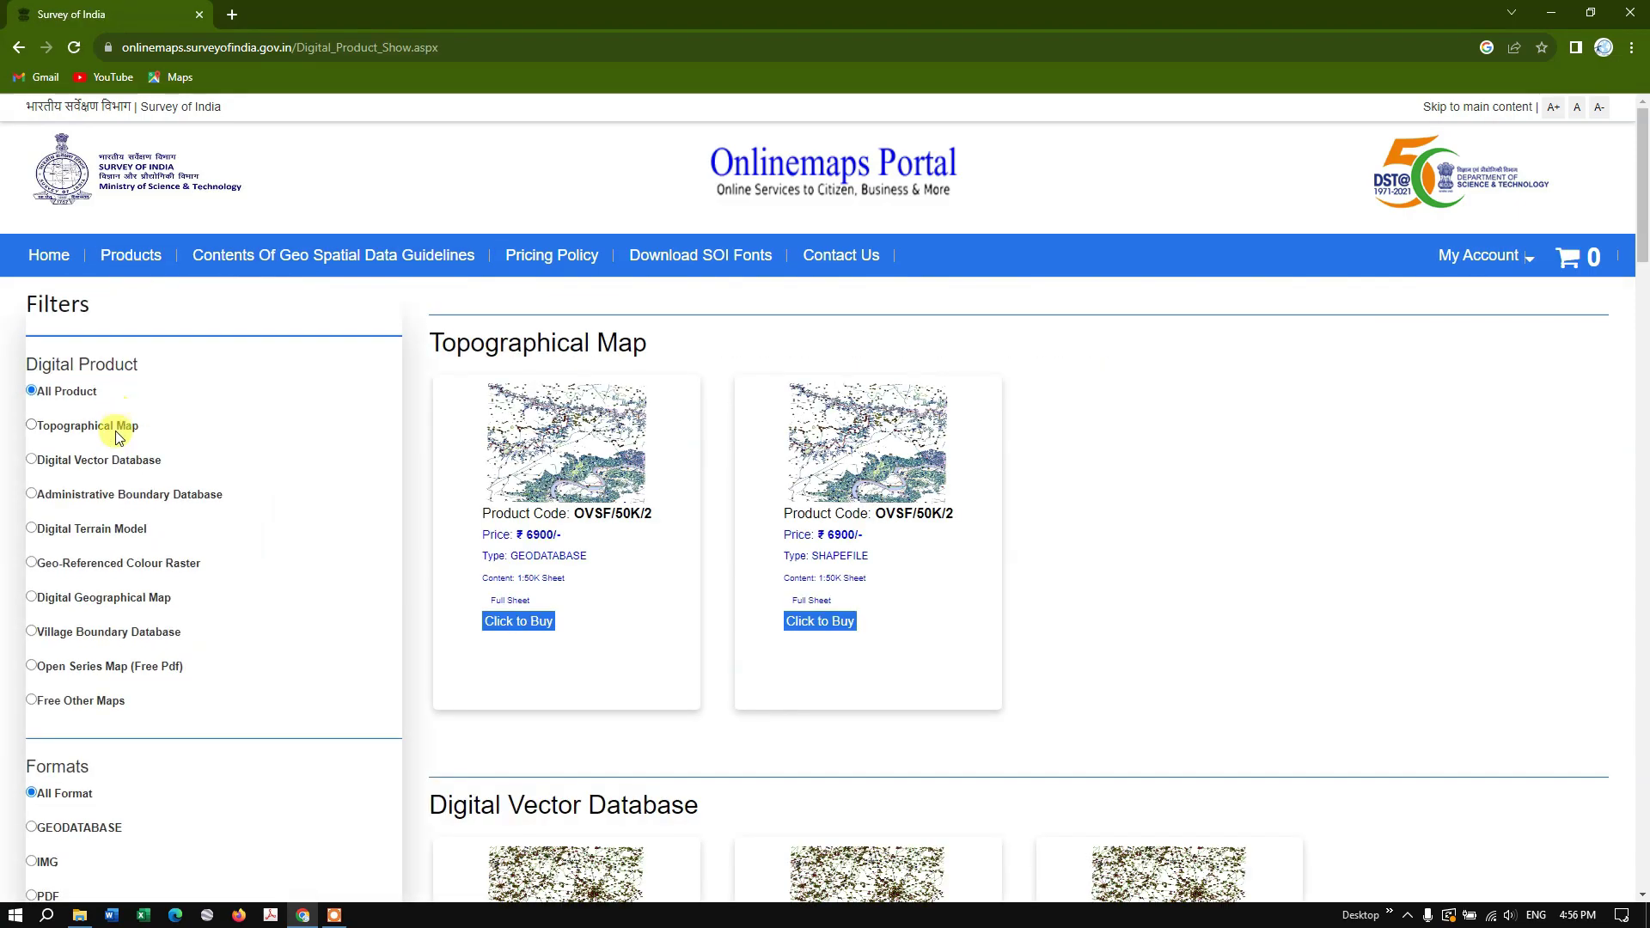
click(109, 496)
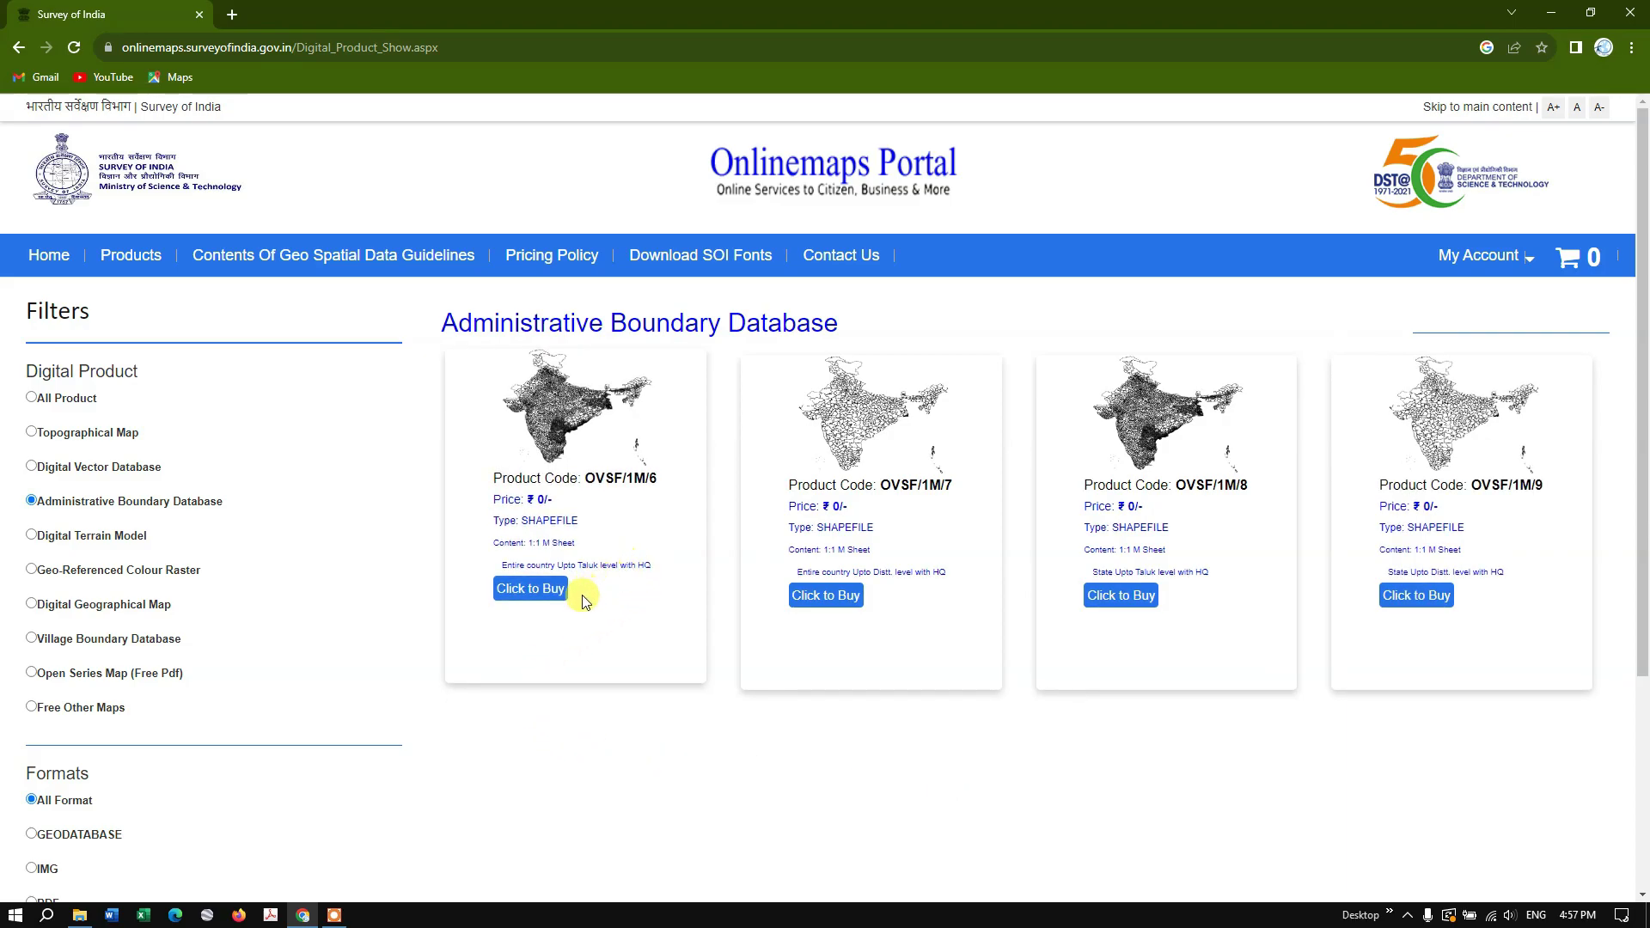
click(531, 590)
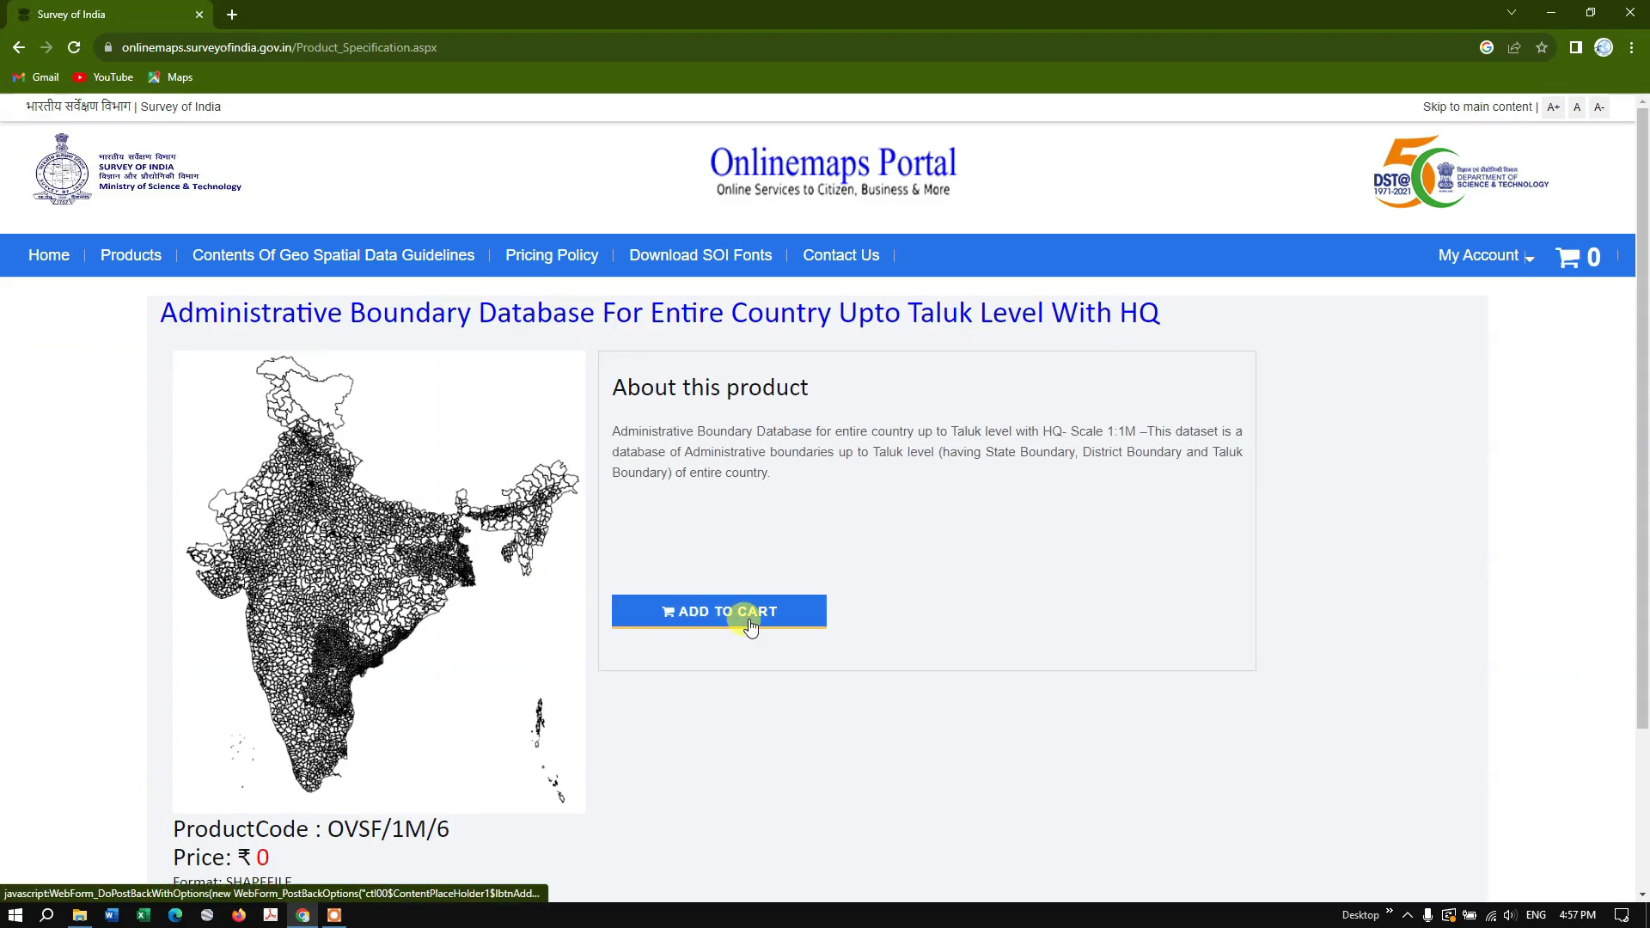
click(749, 623)
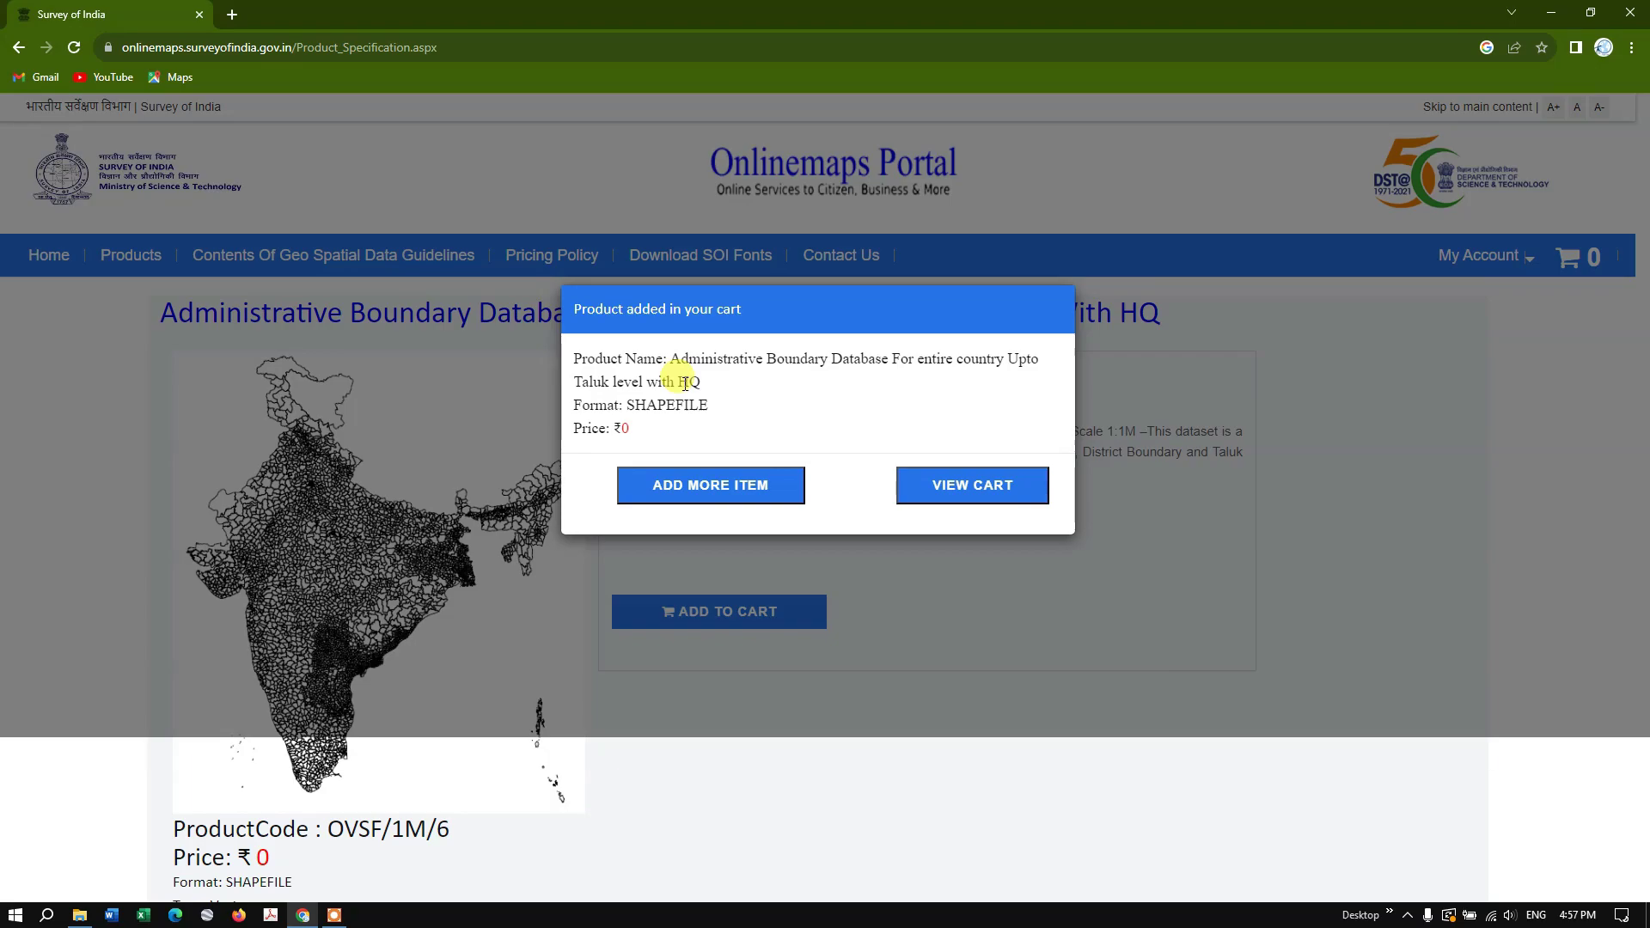
mouse_move(625, 405)
mouse_down()
mouse_move(707, 409)
mouse_move(634, 432)
mouse_up()
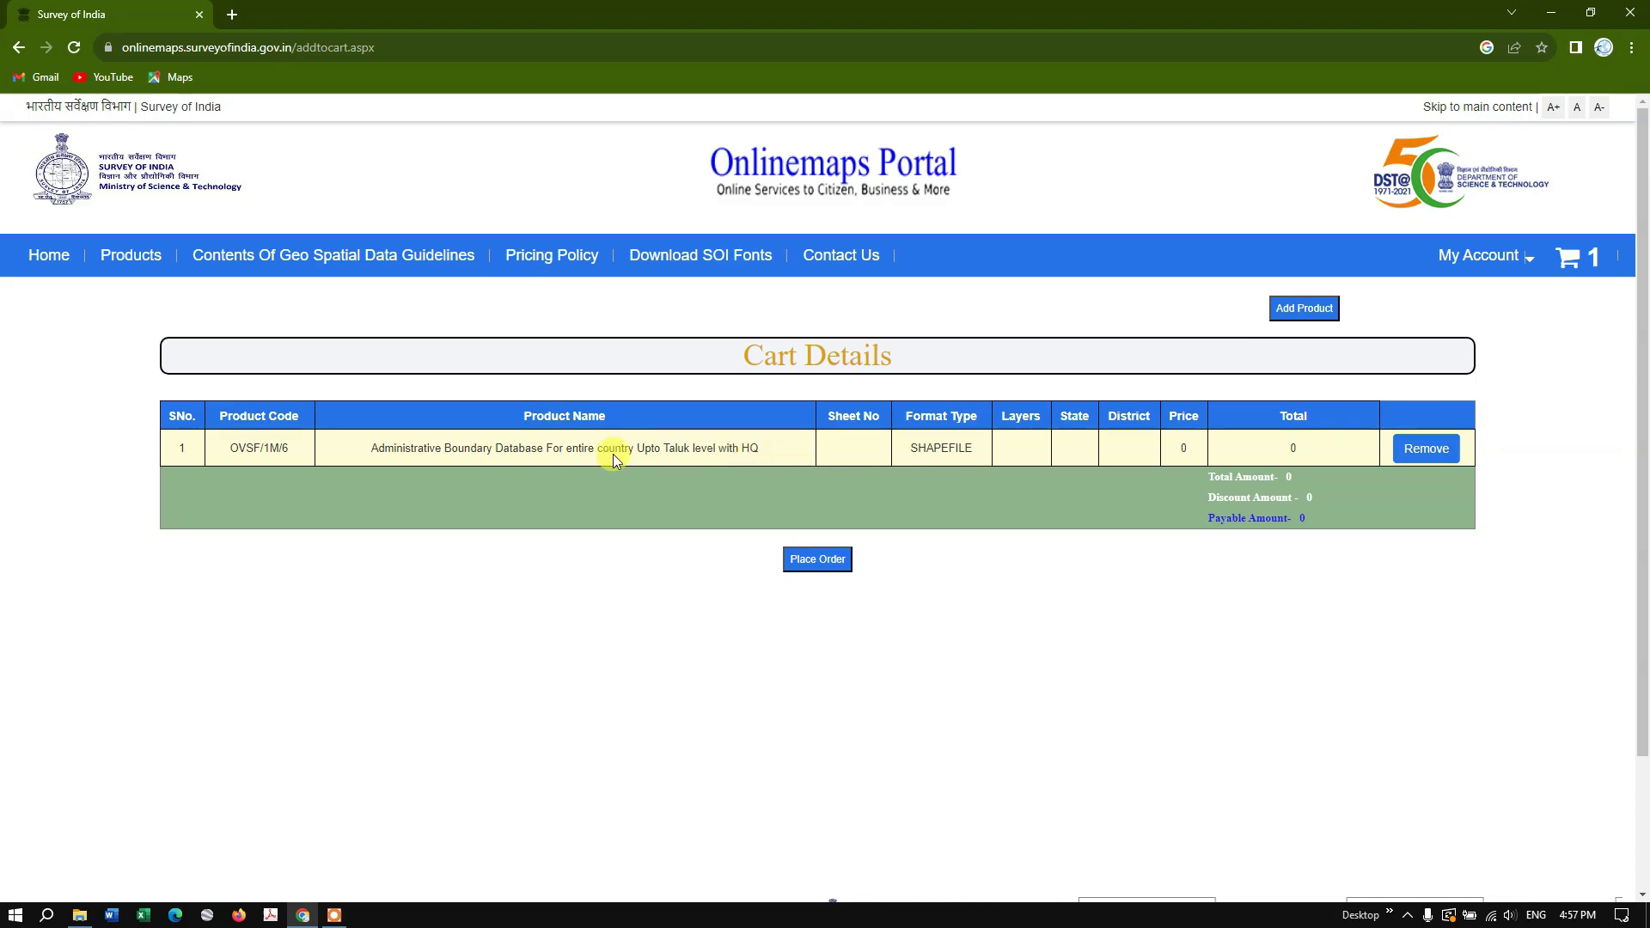
Step: Return to the Administrative Boundary Database products and add the entire-country district-level shapefile OVSF/1M/7 to the cart
click(135, 266)
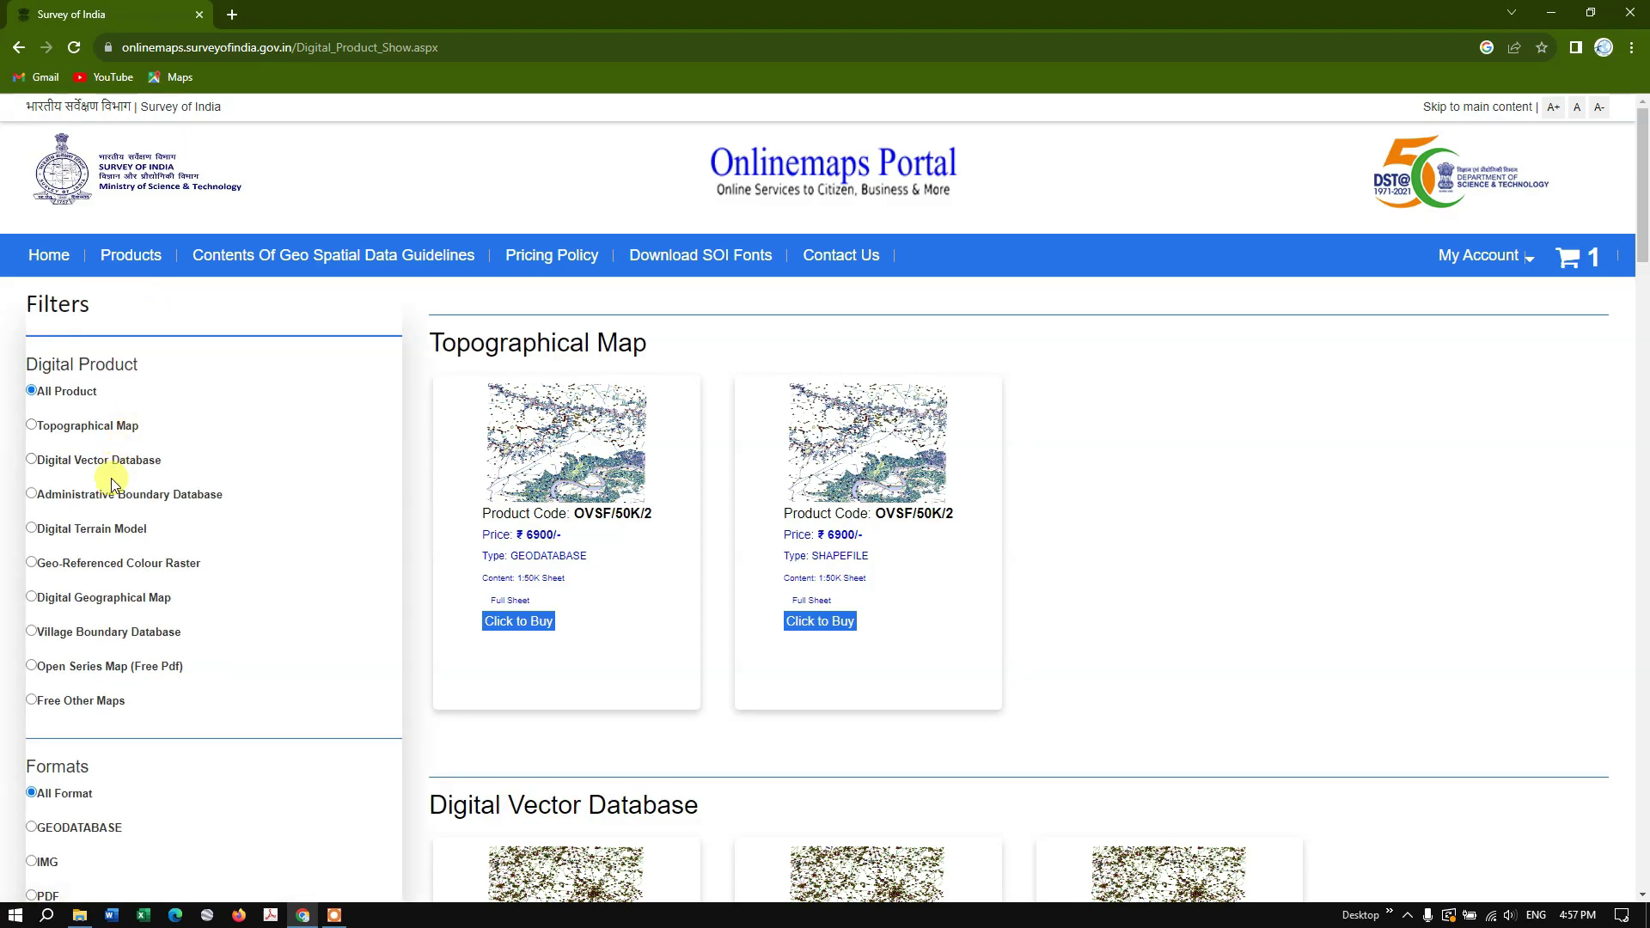
click(107, 496)
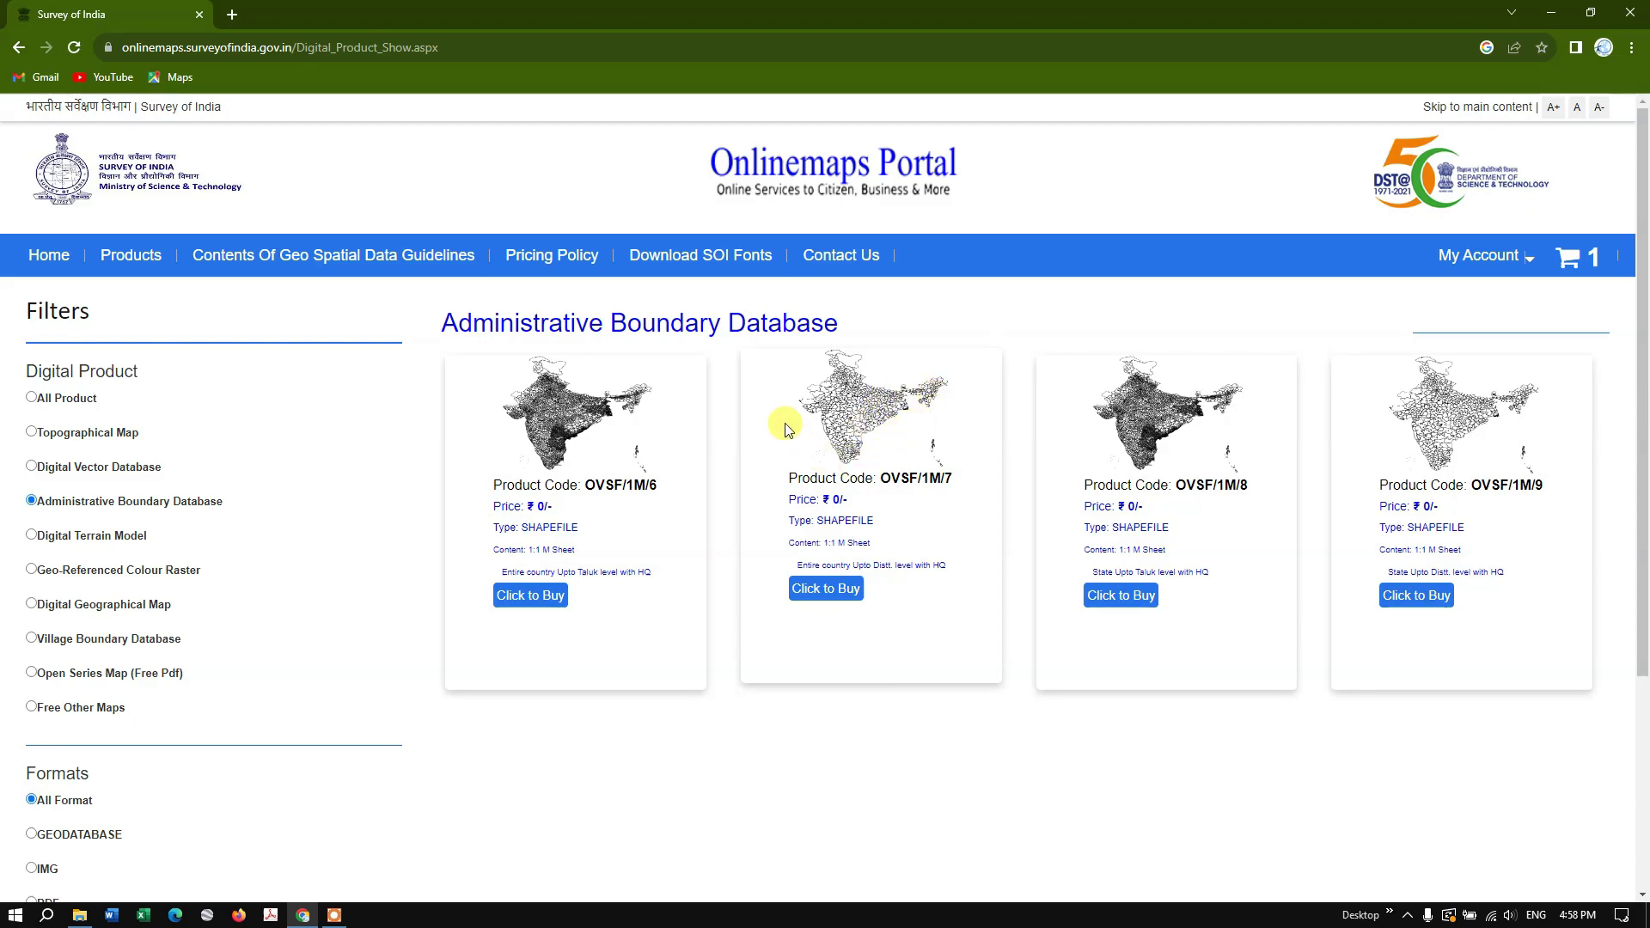
click(855, 595)
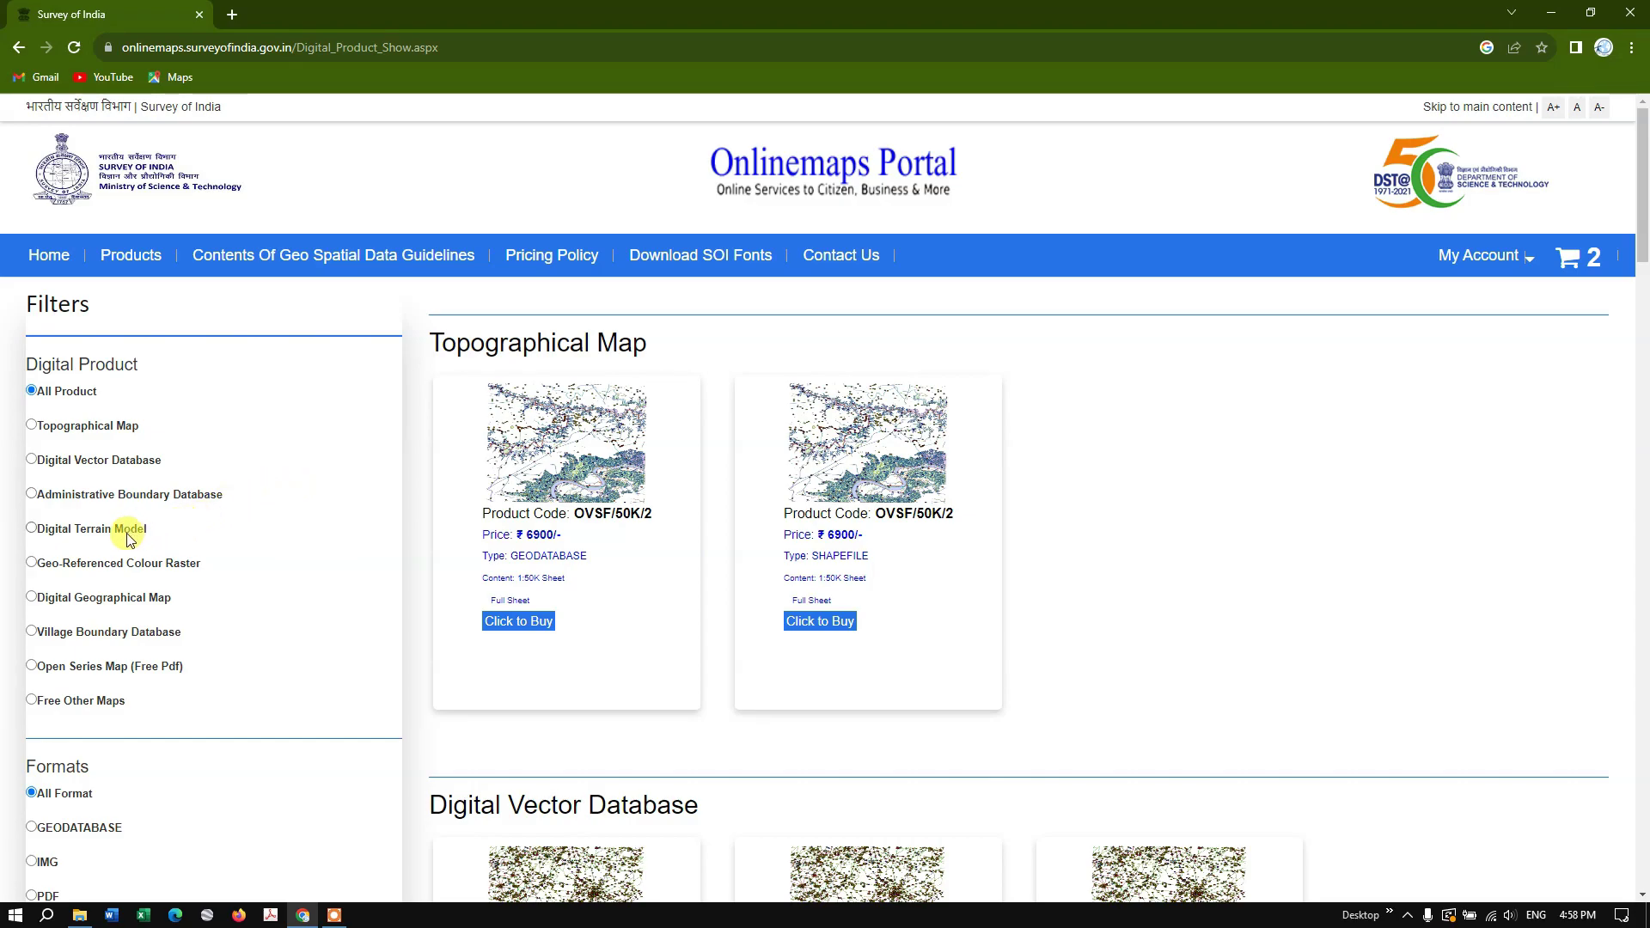
Step: Add the state taluk-level Administrative Boundary Database OVSF/1M/8 to the cart with Tamil Nadu as the state
click(132, 496)
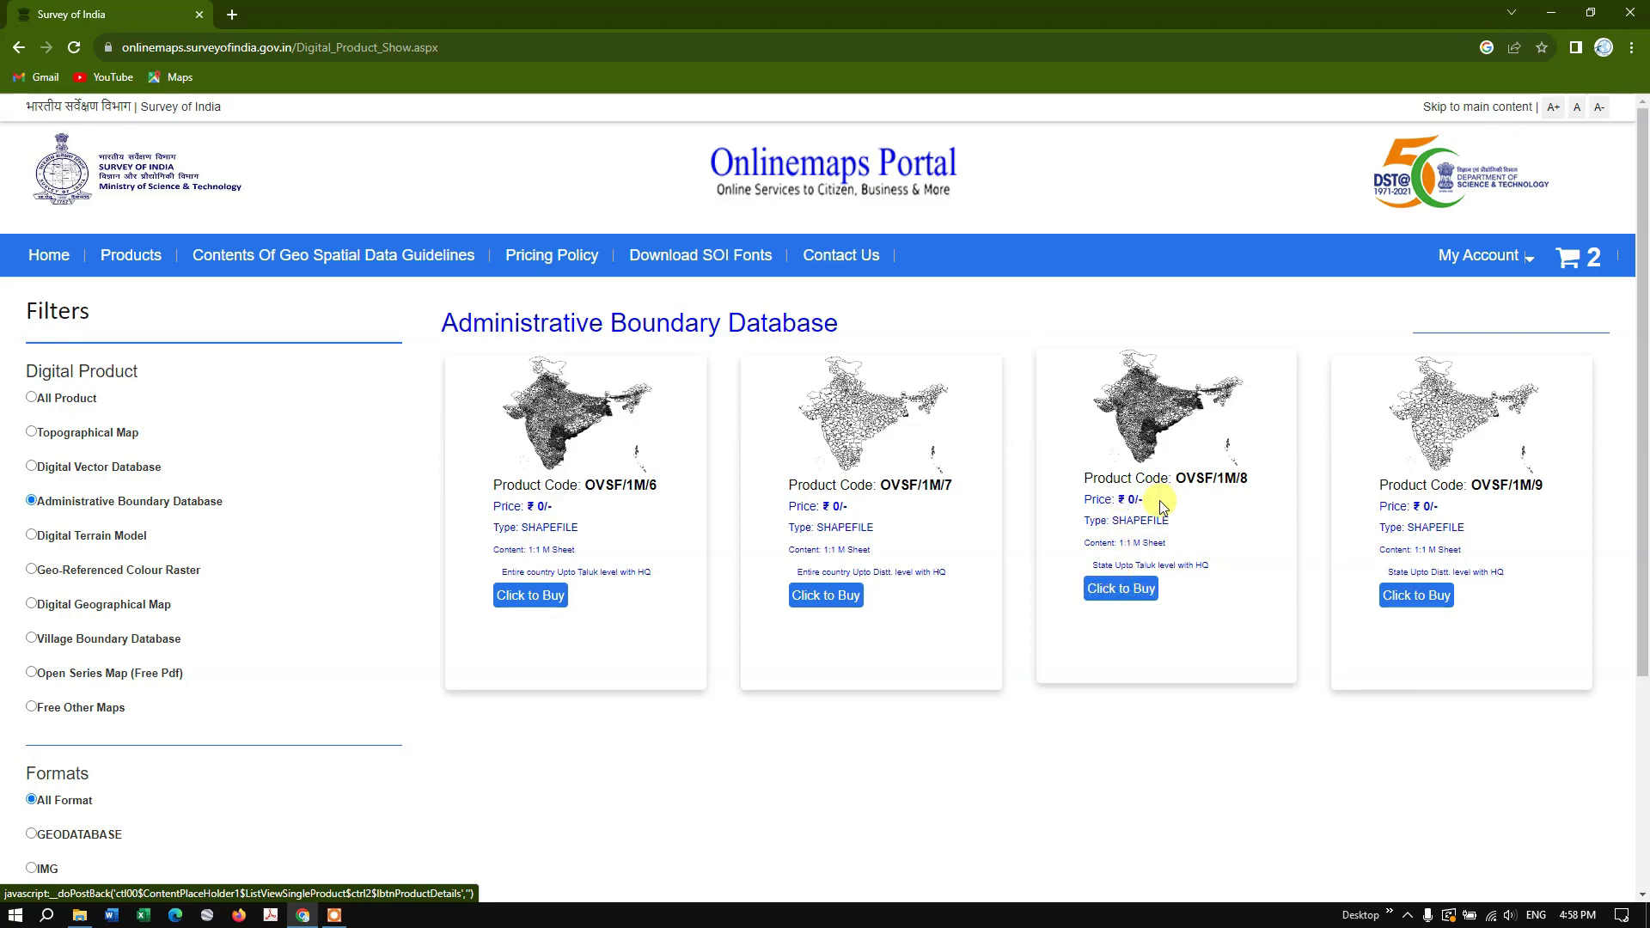
click(1131, 593)
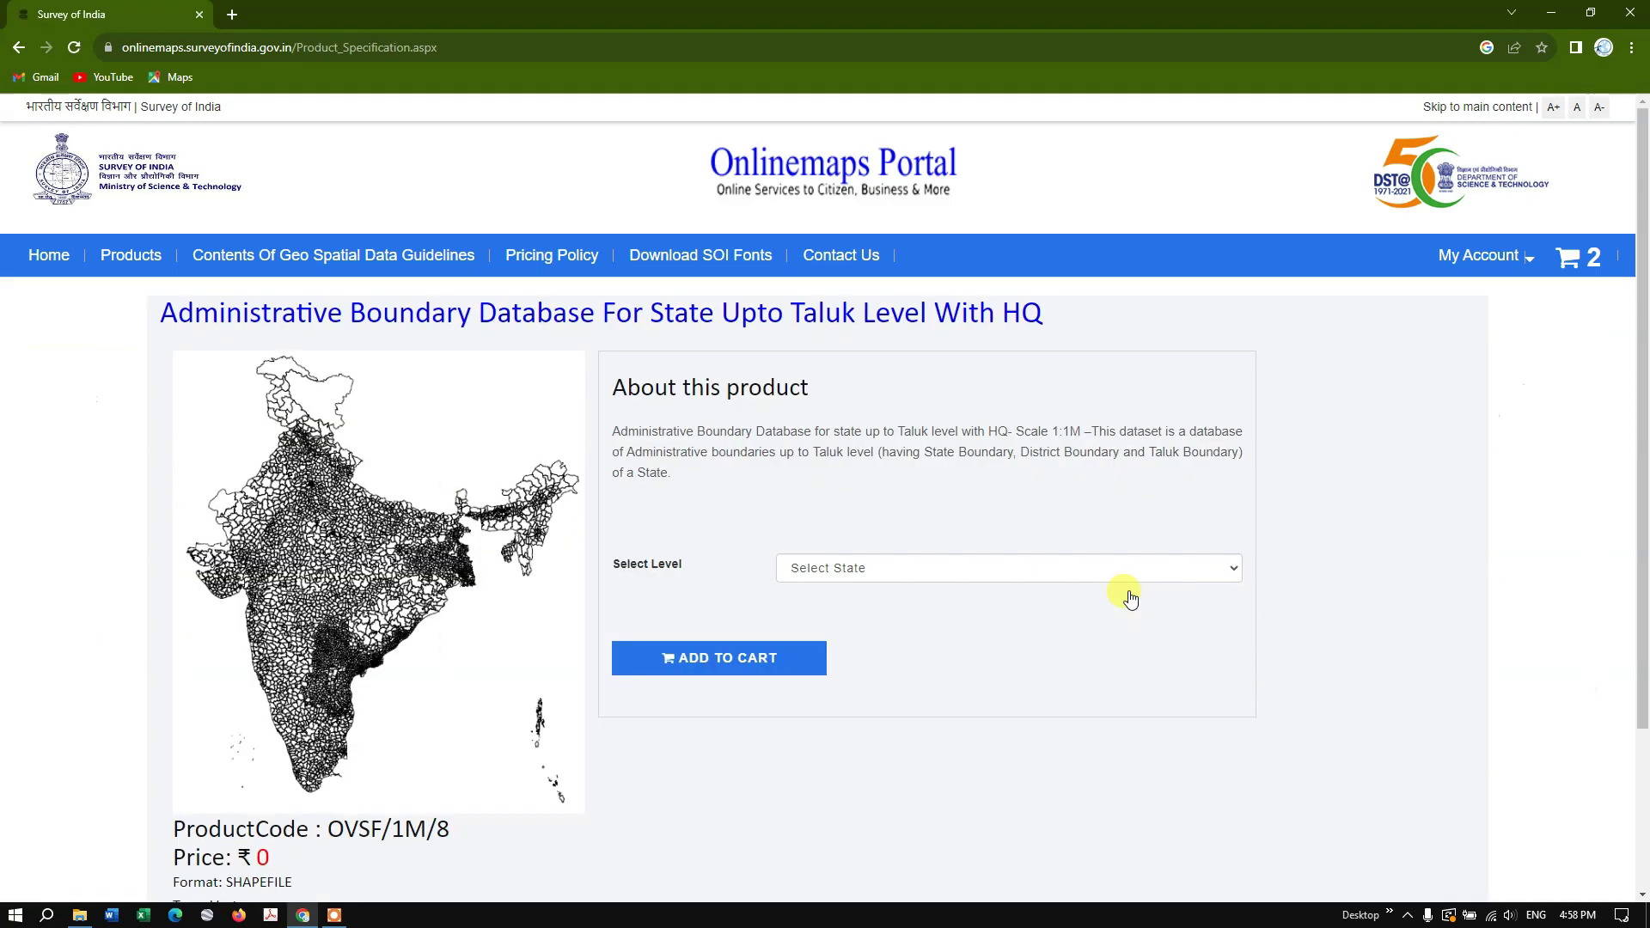
click(940, 570)
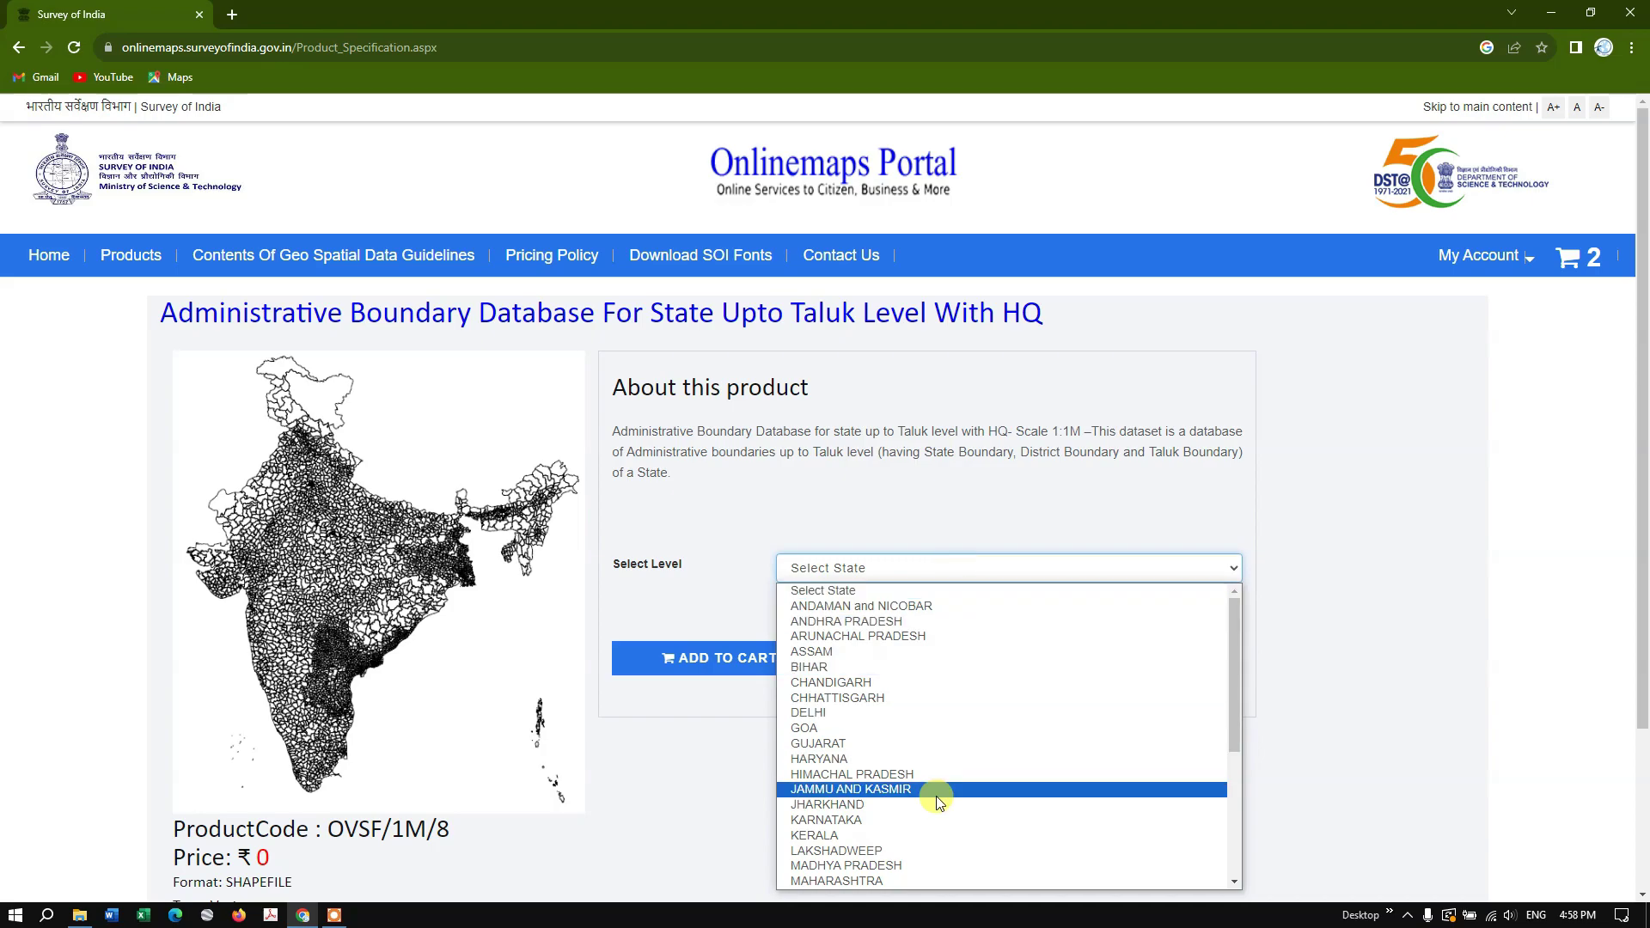
scroll(942, 782, down, 4)
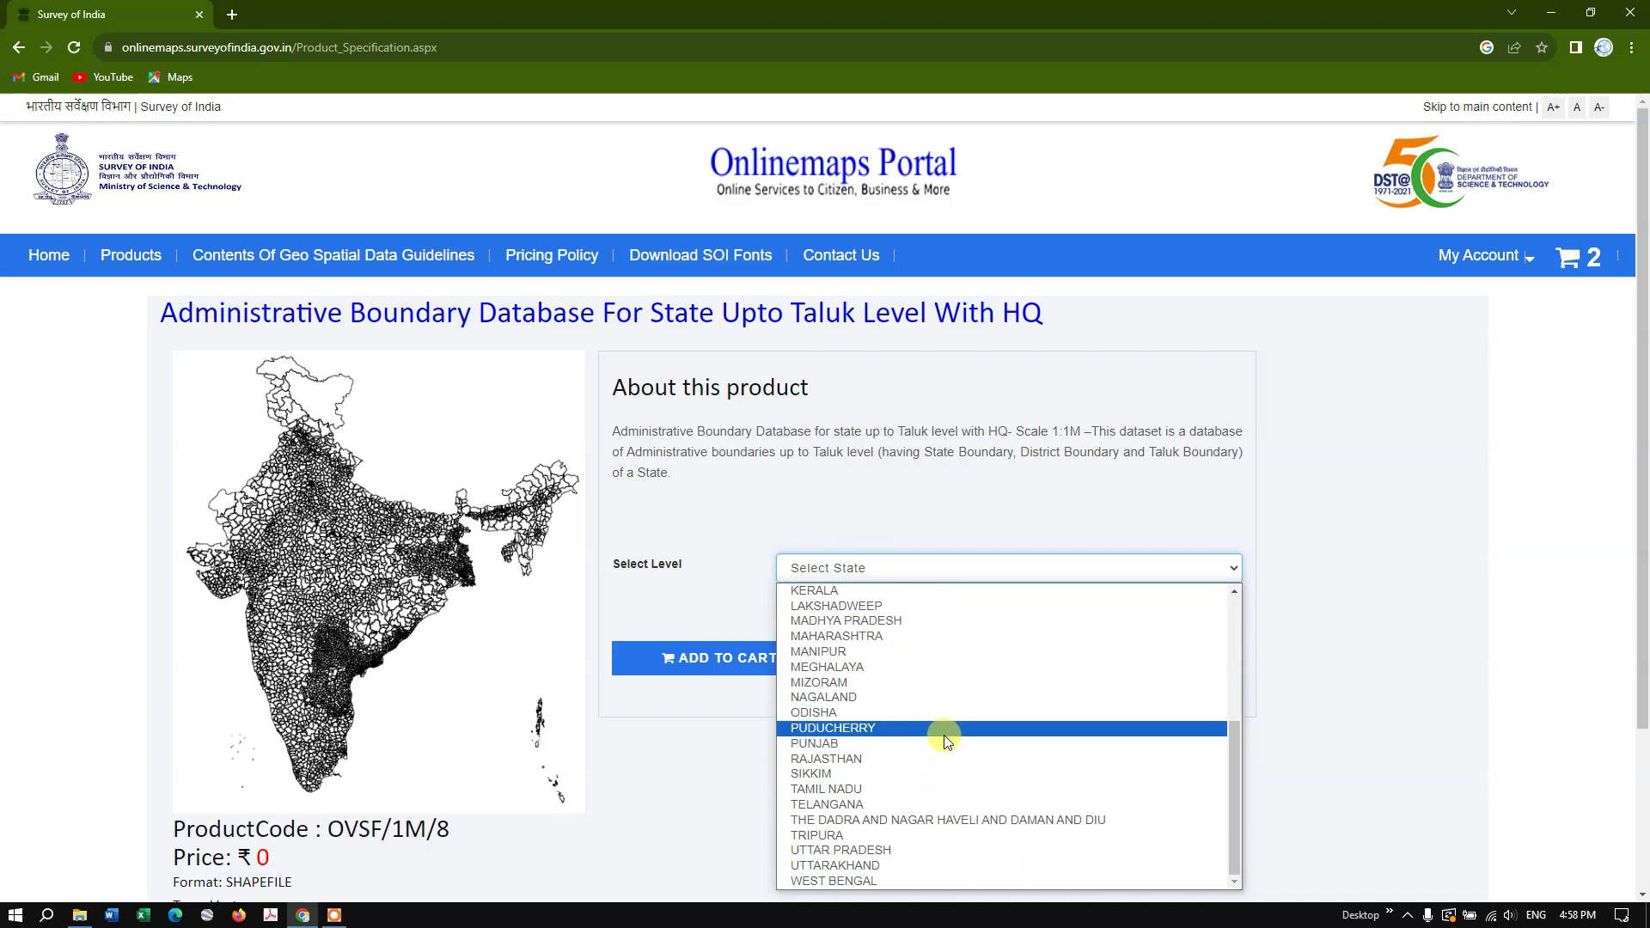
click(941, 788)
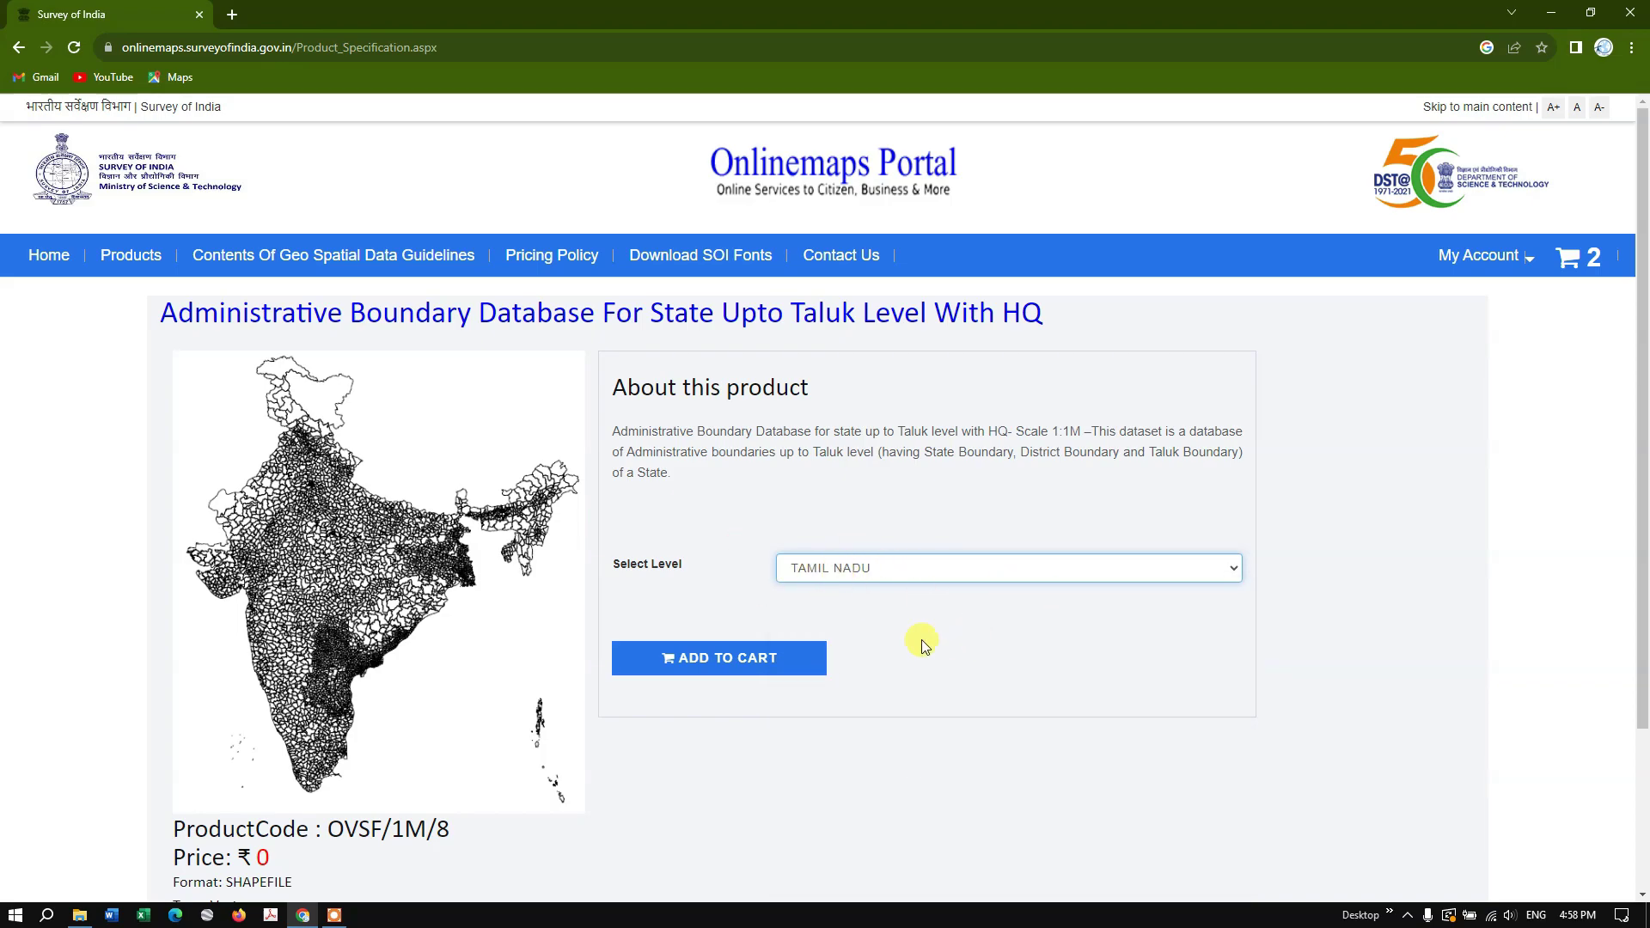
click(731, 664)
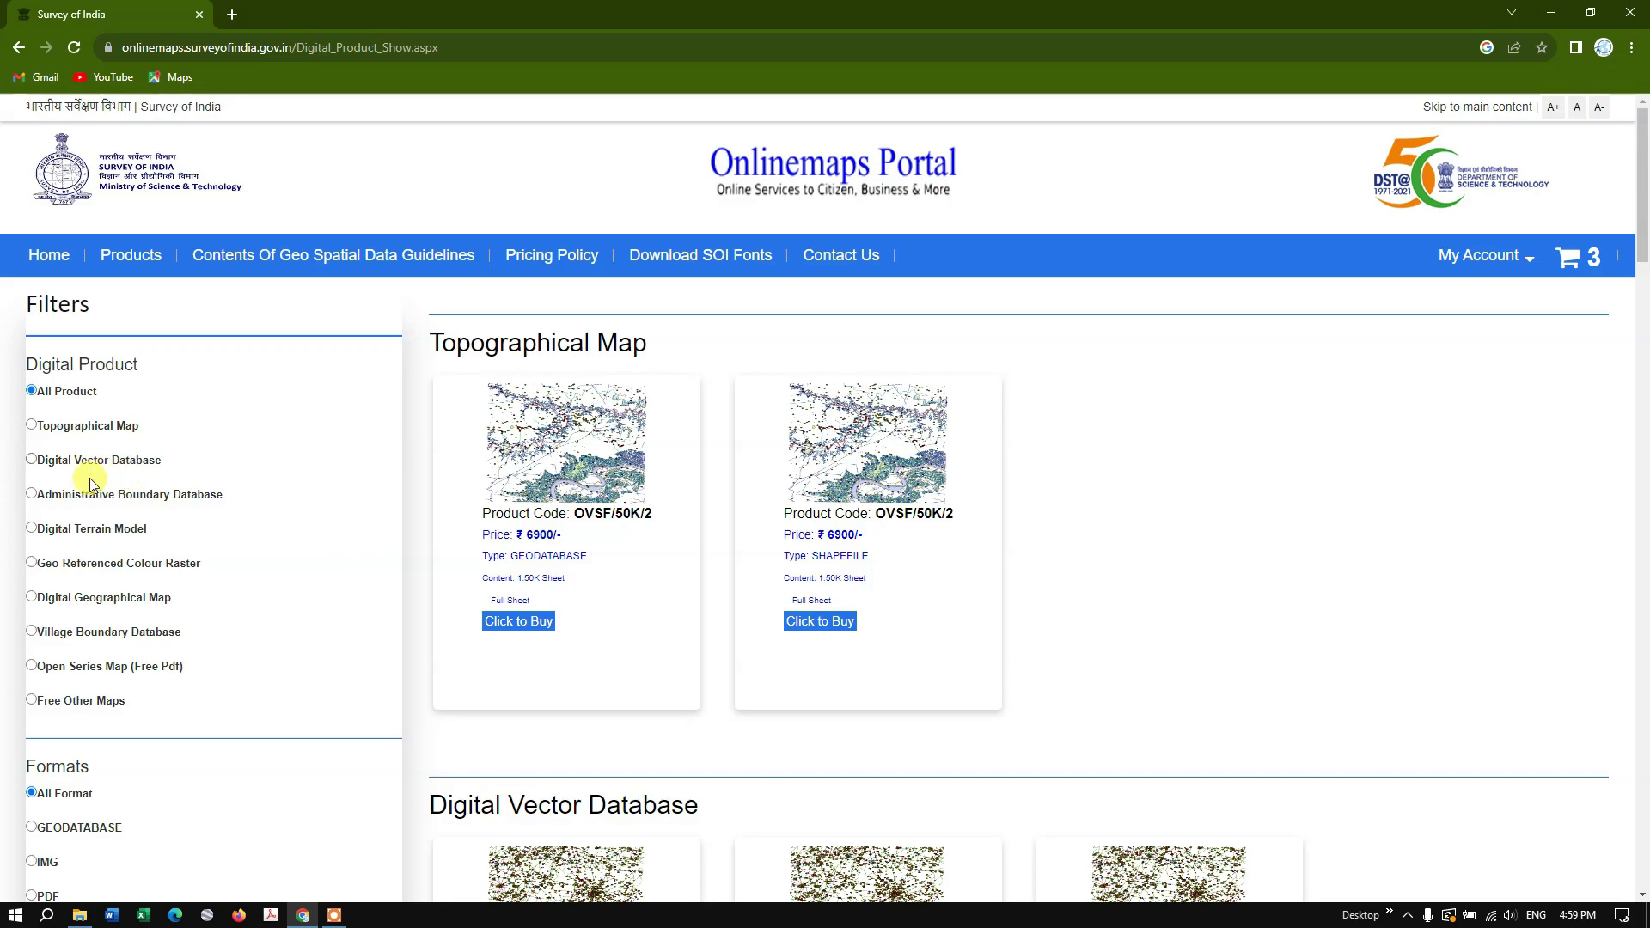
Step: Add the state district-level Administrative Boundary Database OVSF/1M/9 for Tamil Nadu to the cart and view the cart
click(96, 501)
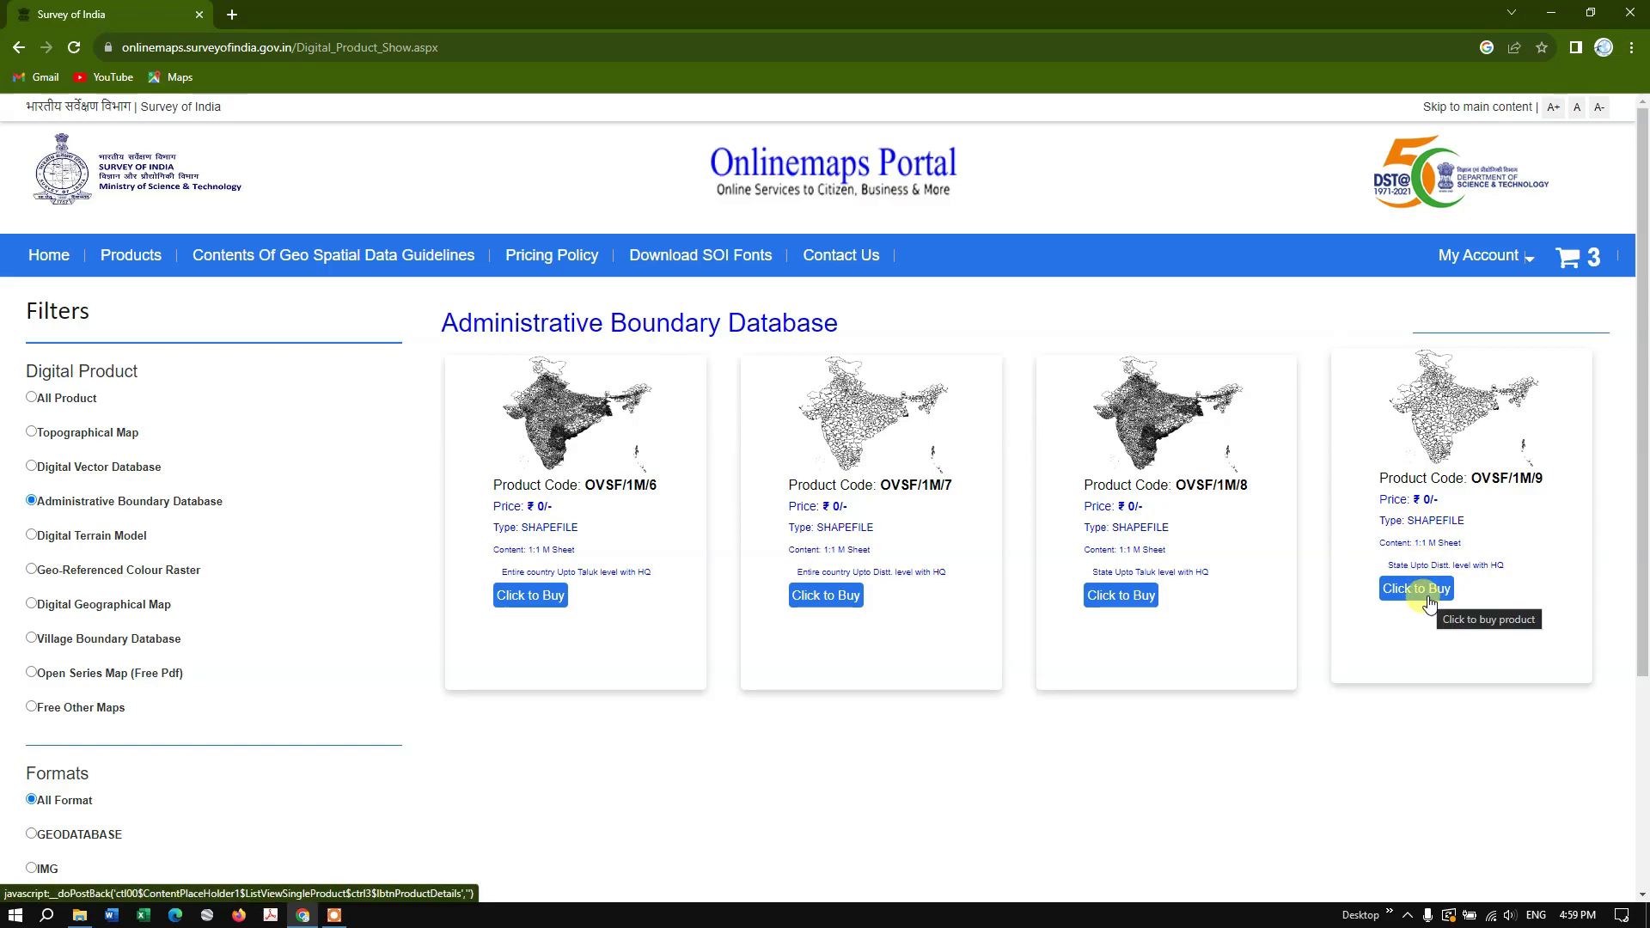
click(1429, 602)
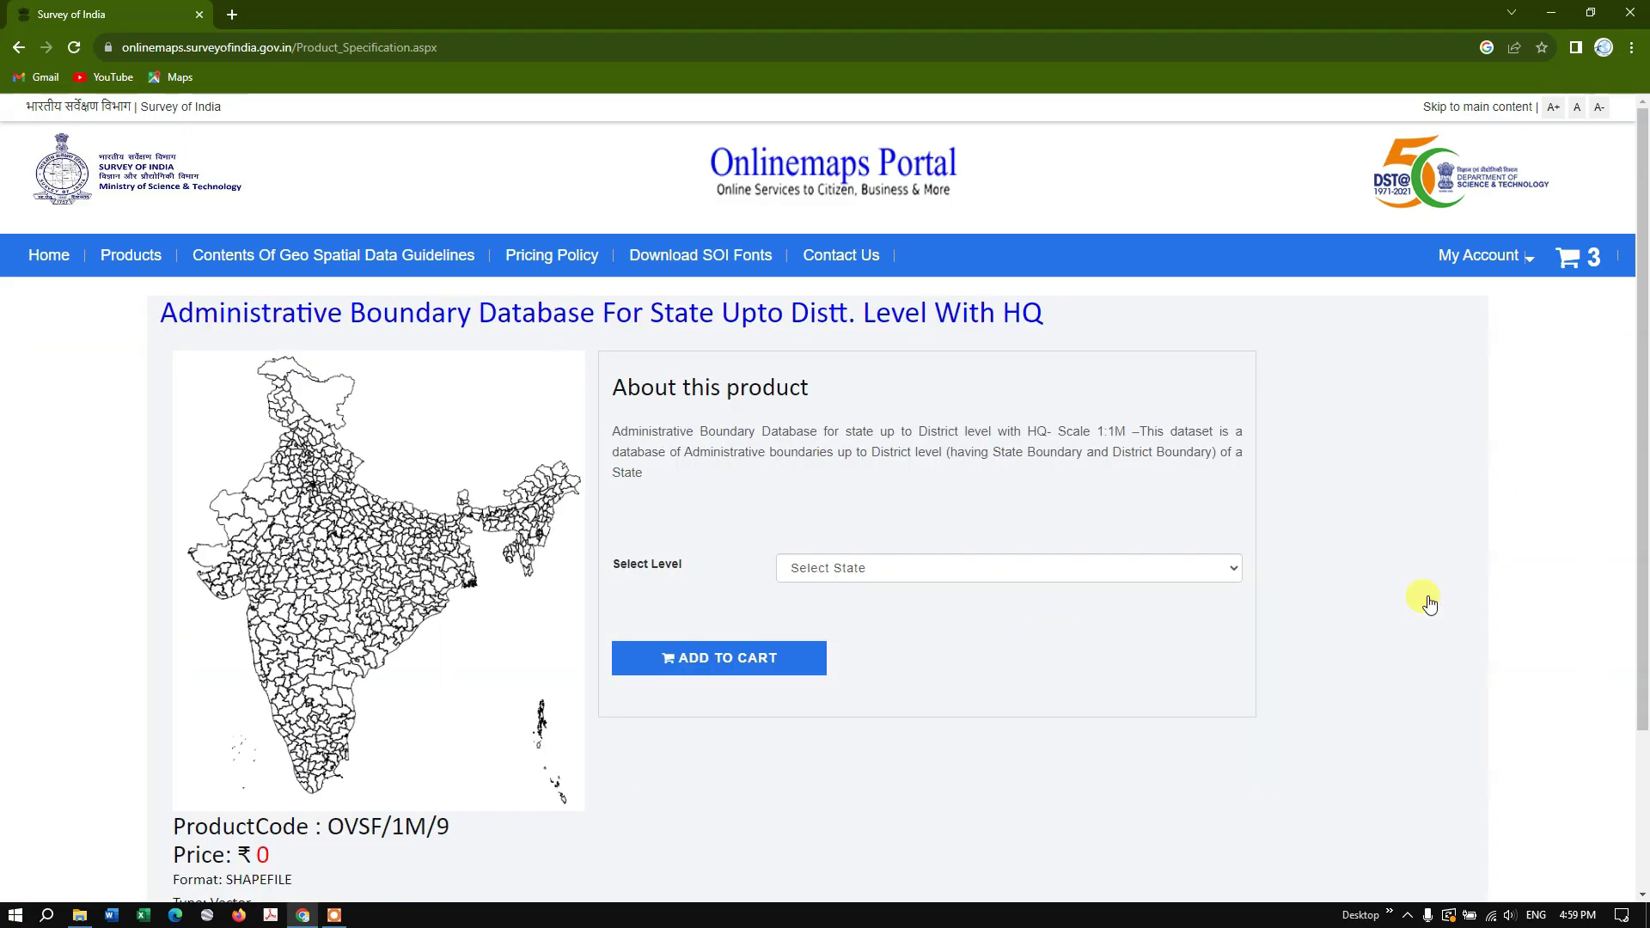
click(997, 571)
scroll(932, 713, down, 2)
scroll(924, 799, down, 1)
scroll(897, 761, down, 1)
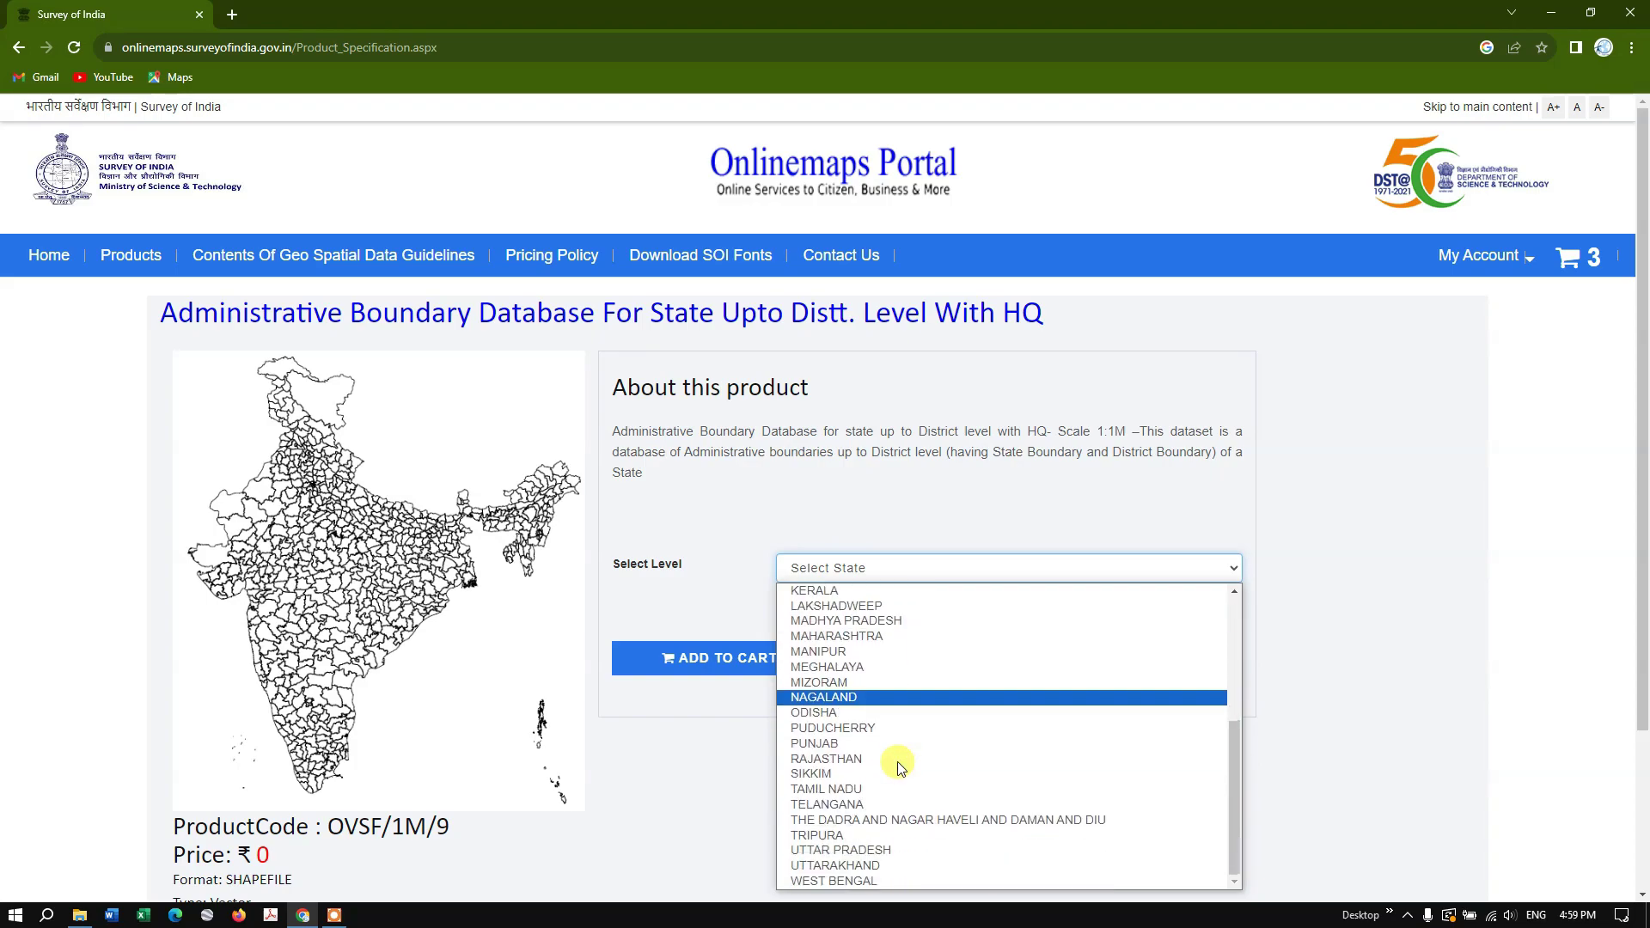
click(847, 789)
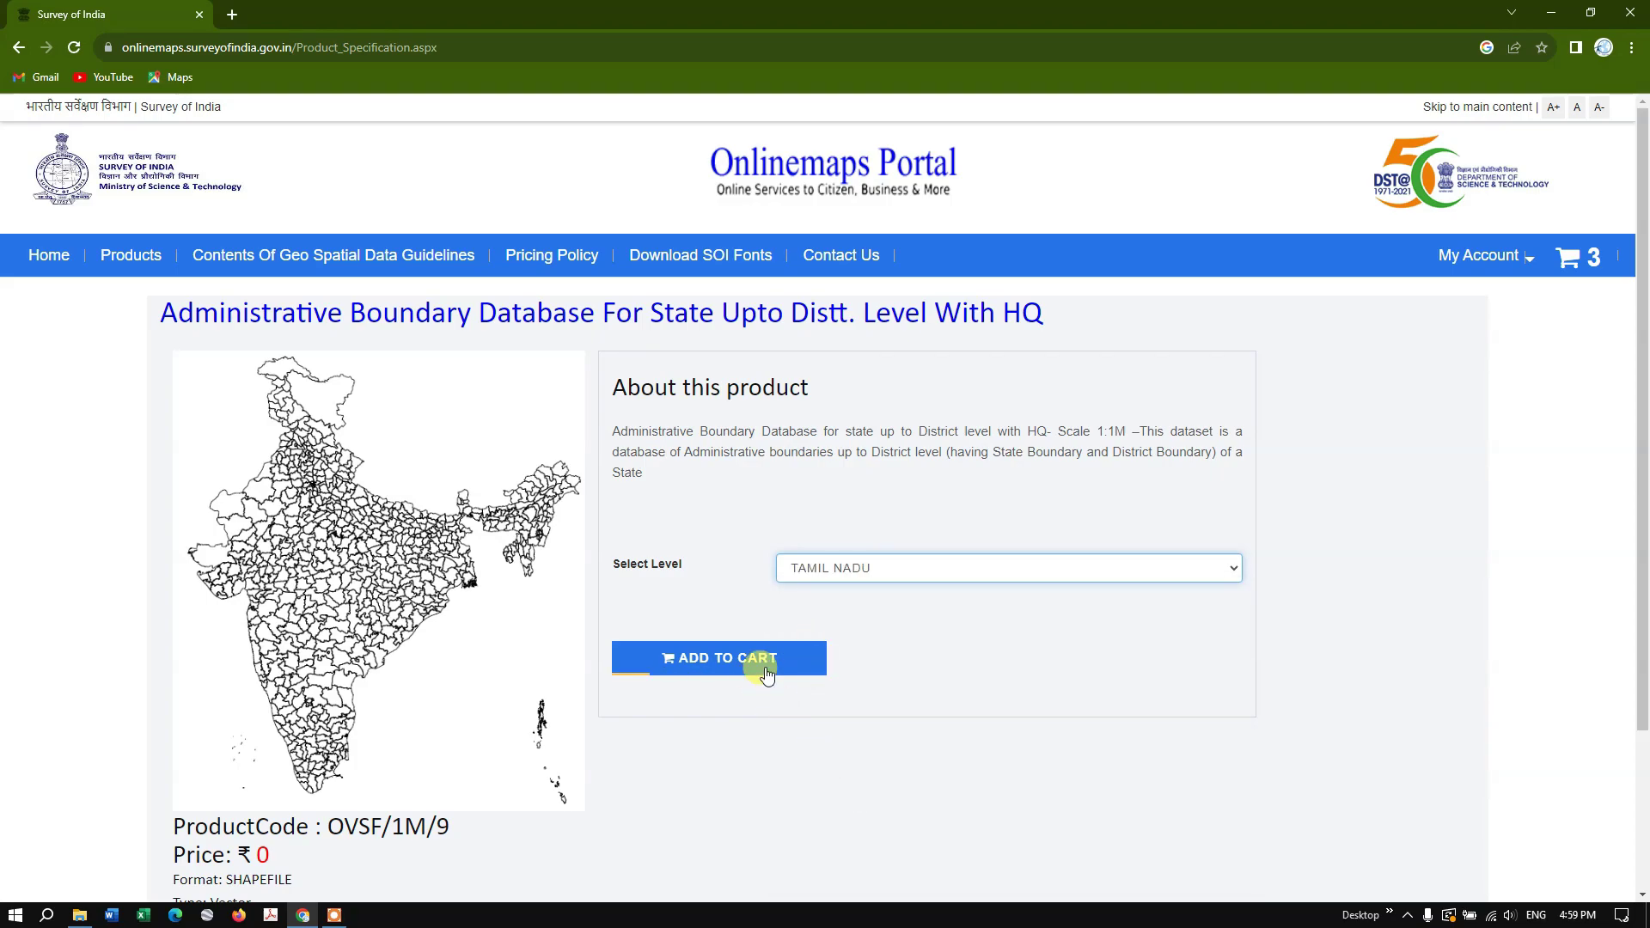
click(767, 676)
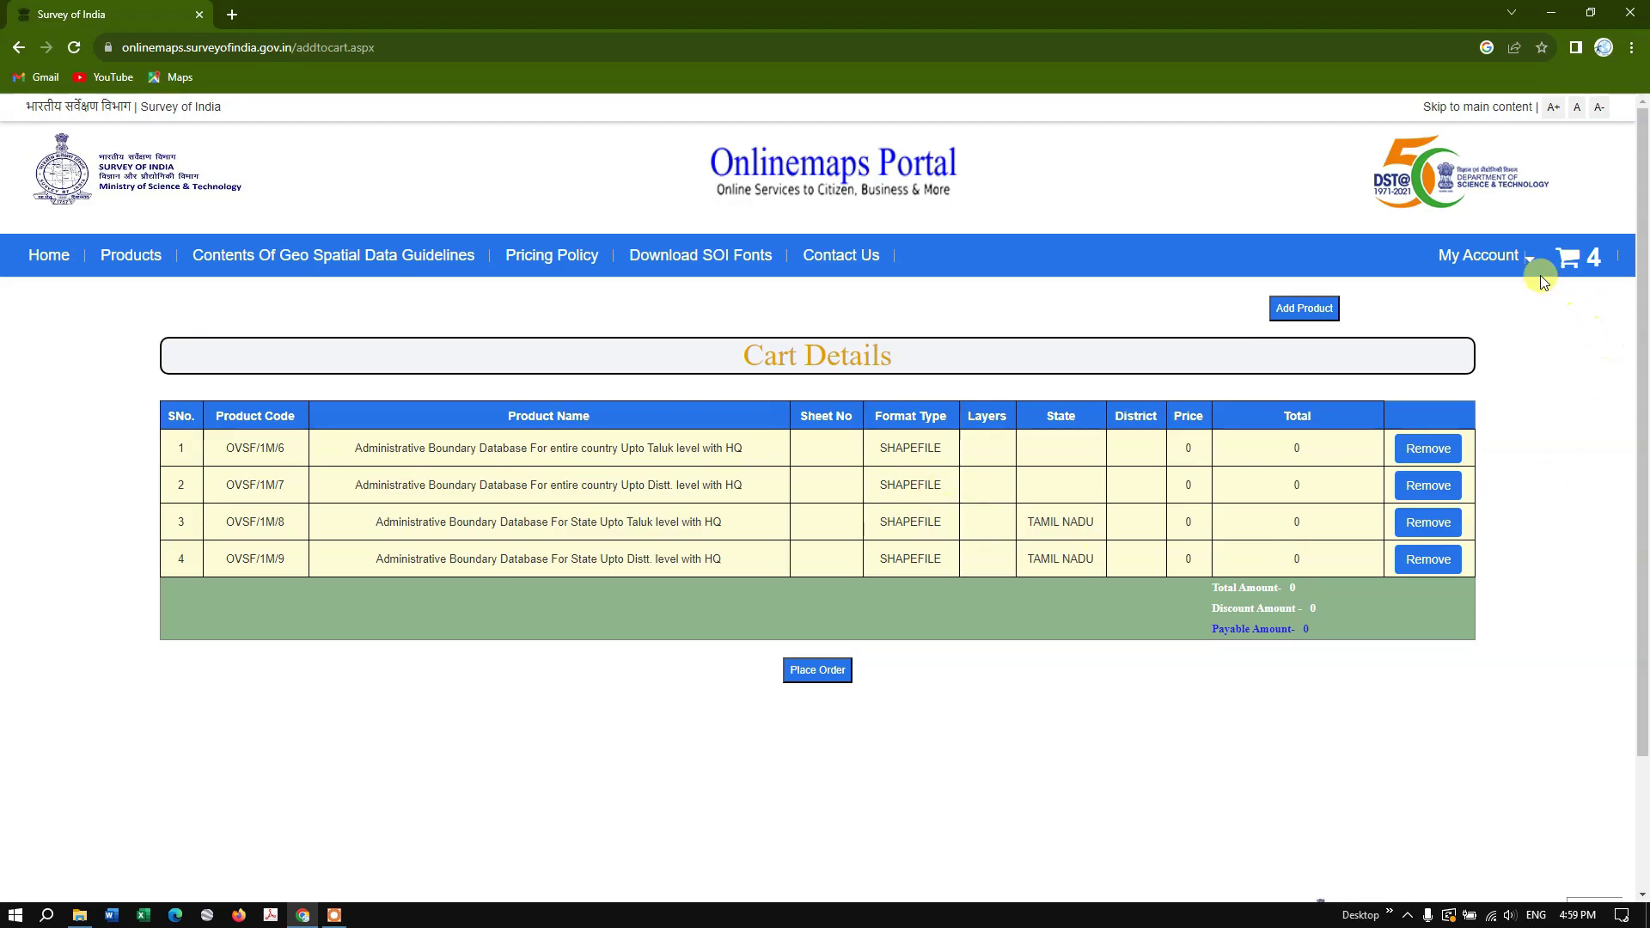
Step: Place the order for the products in the cart and agree to the terms and conditions
click(1538, 261)
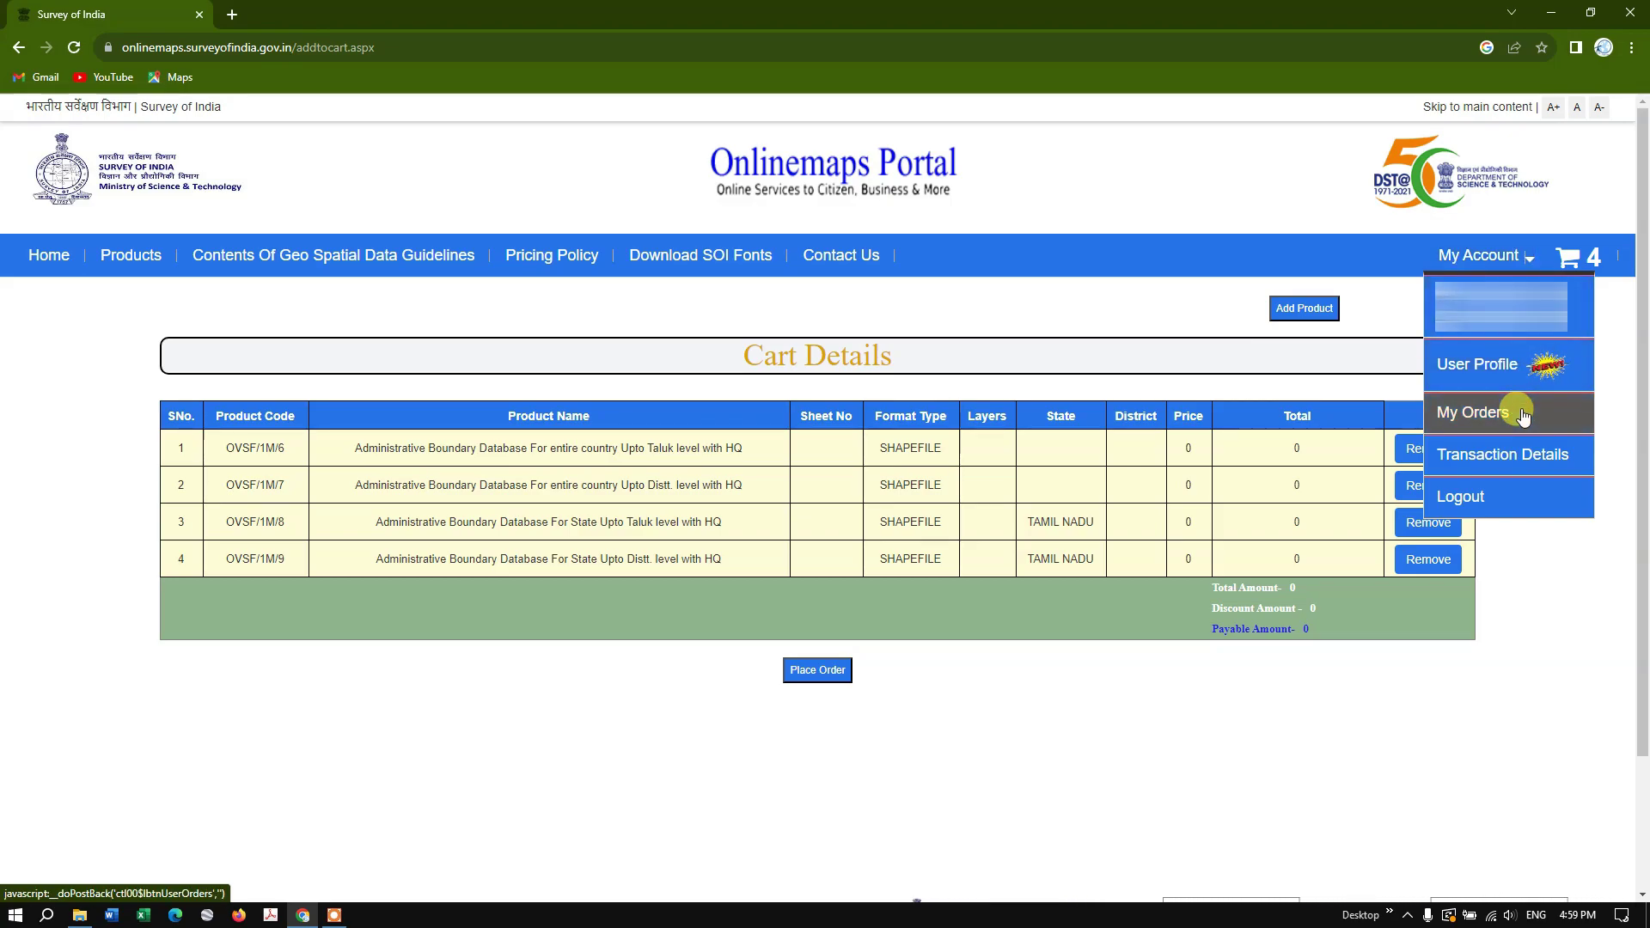
click(1570, 262)
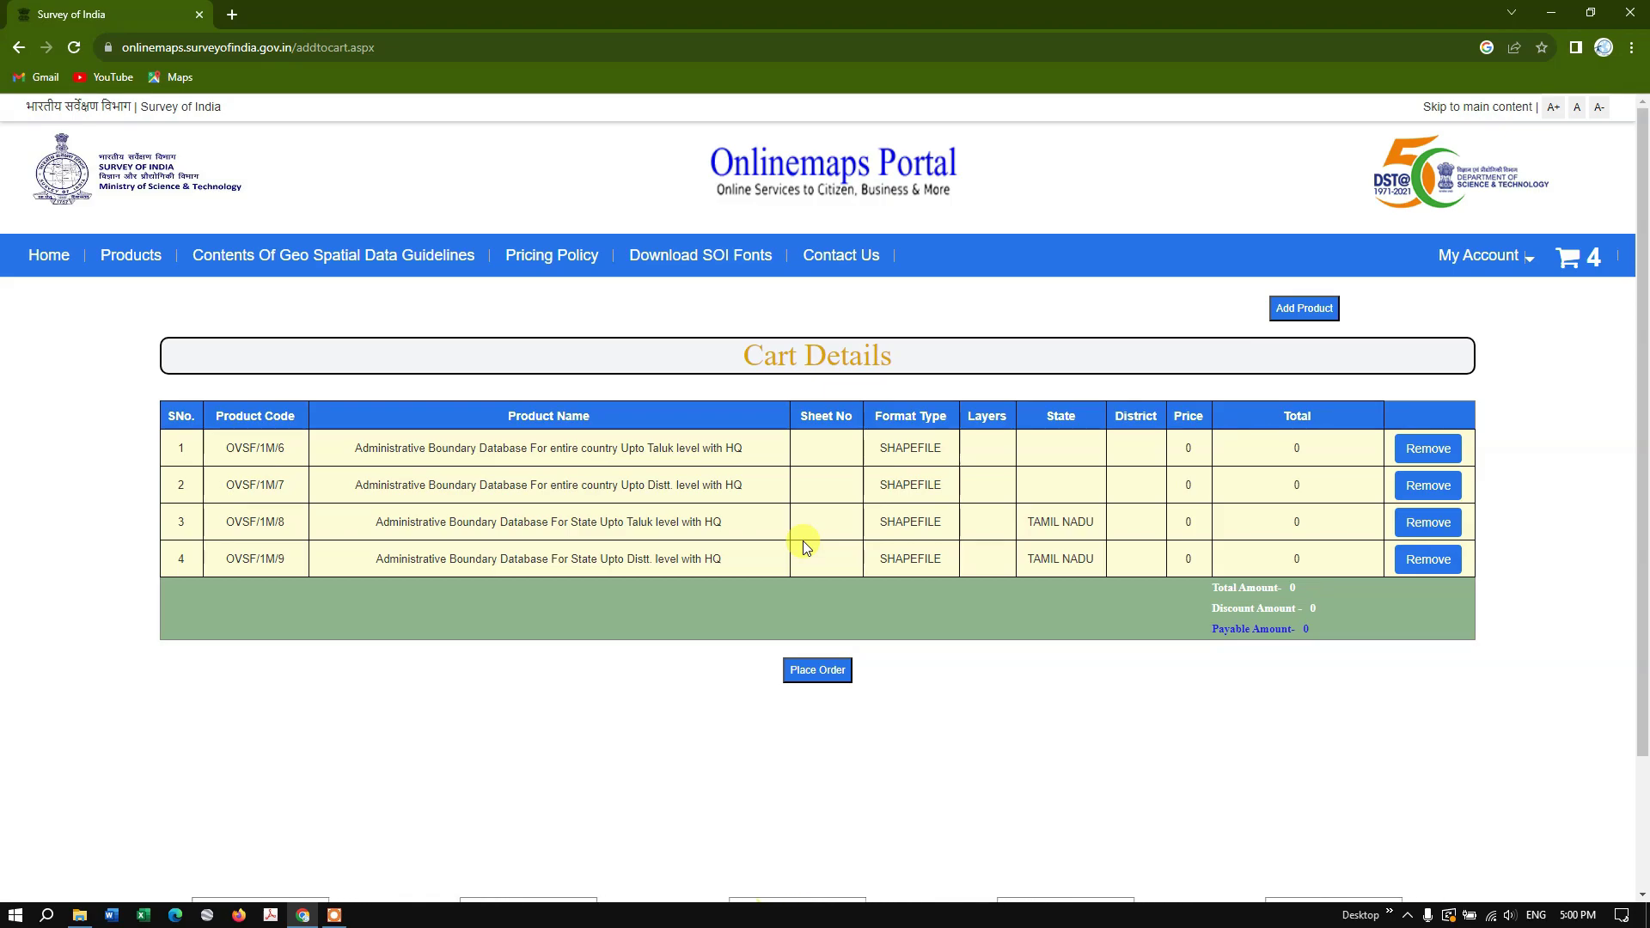
click(817, 670)
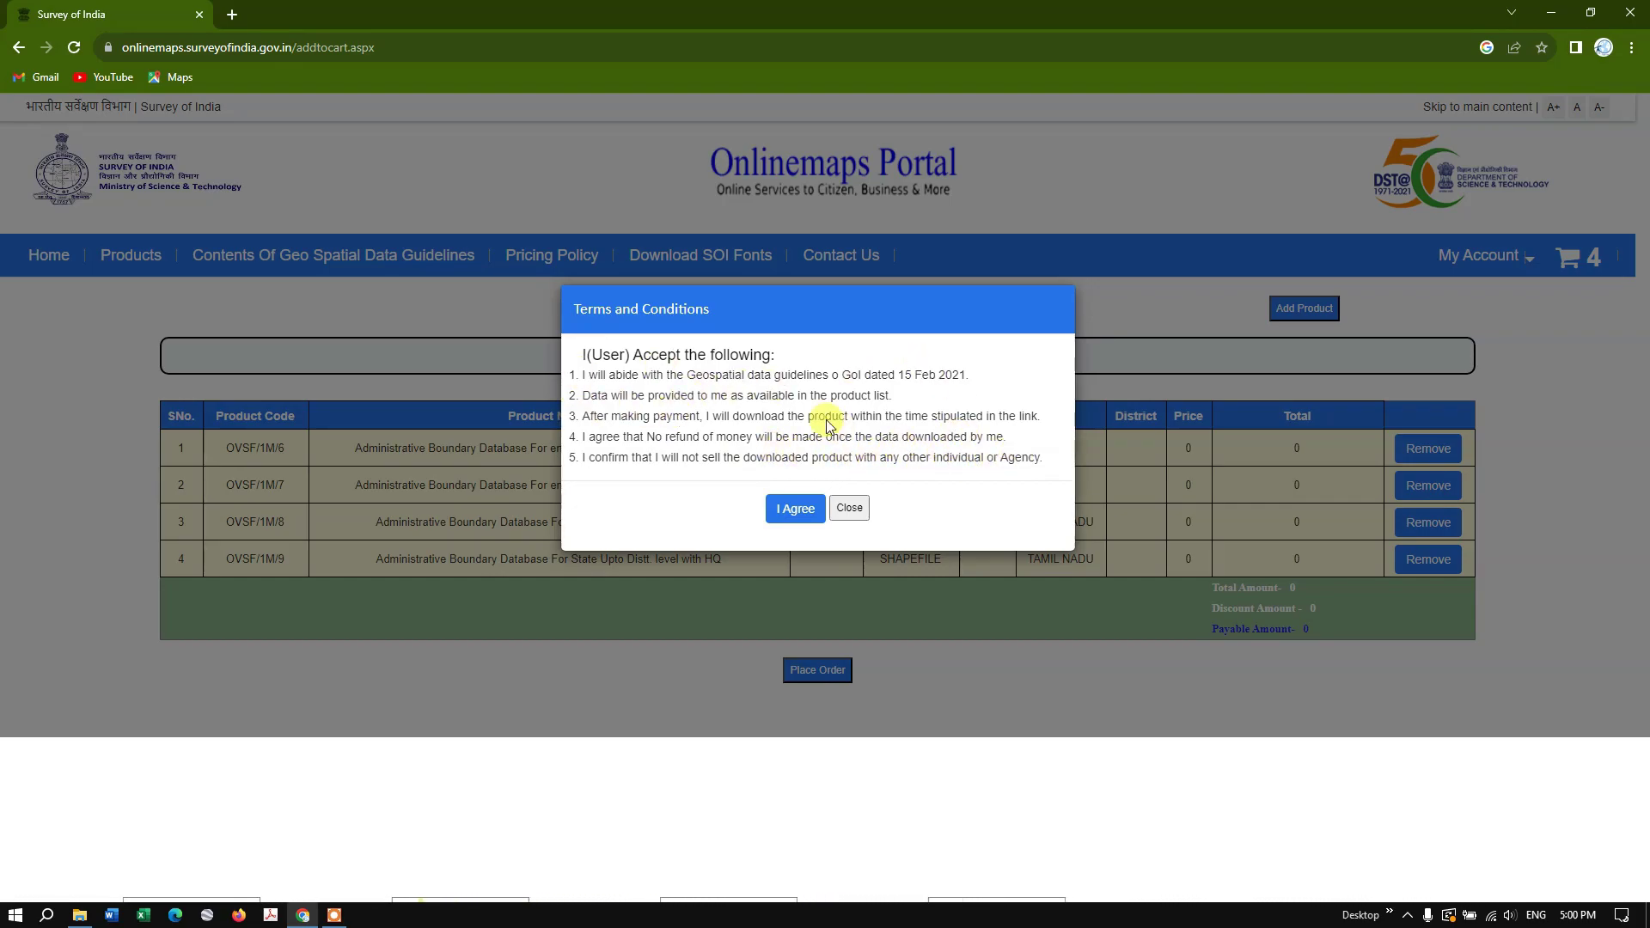
click(798, 510)
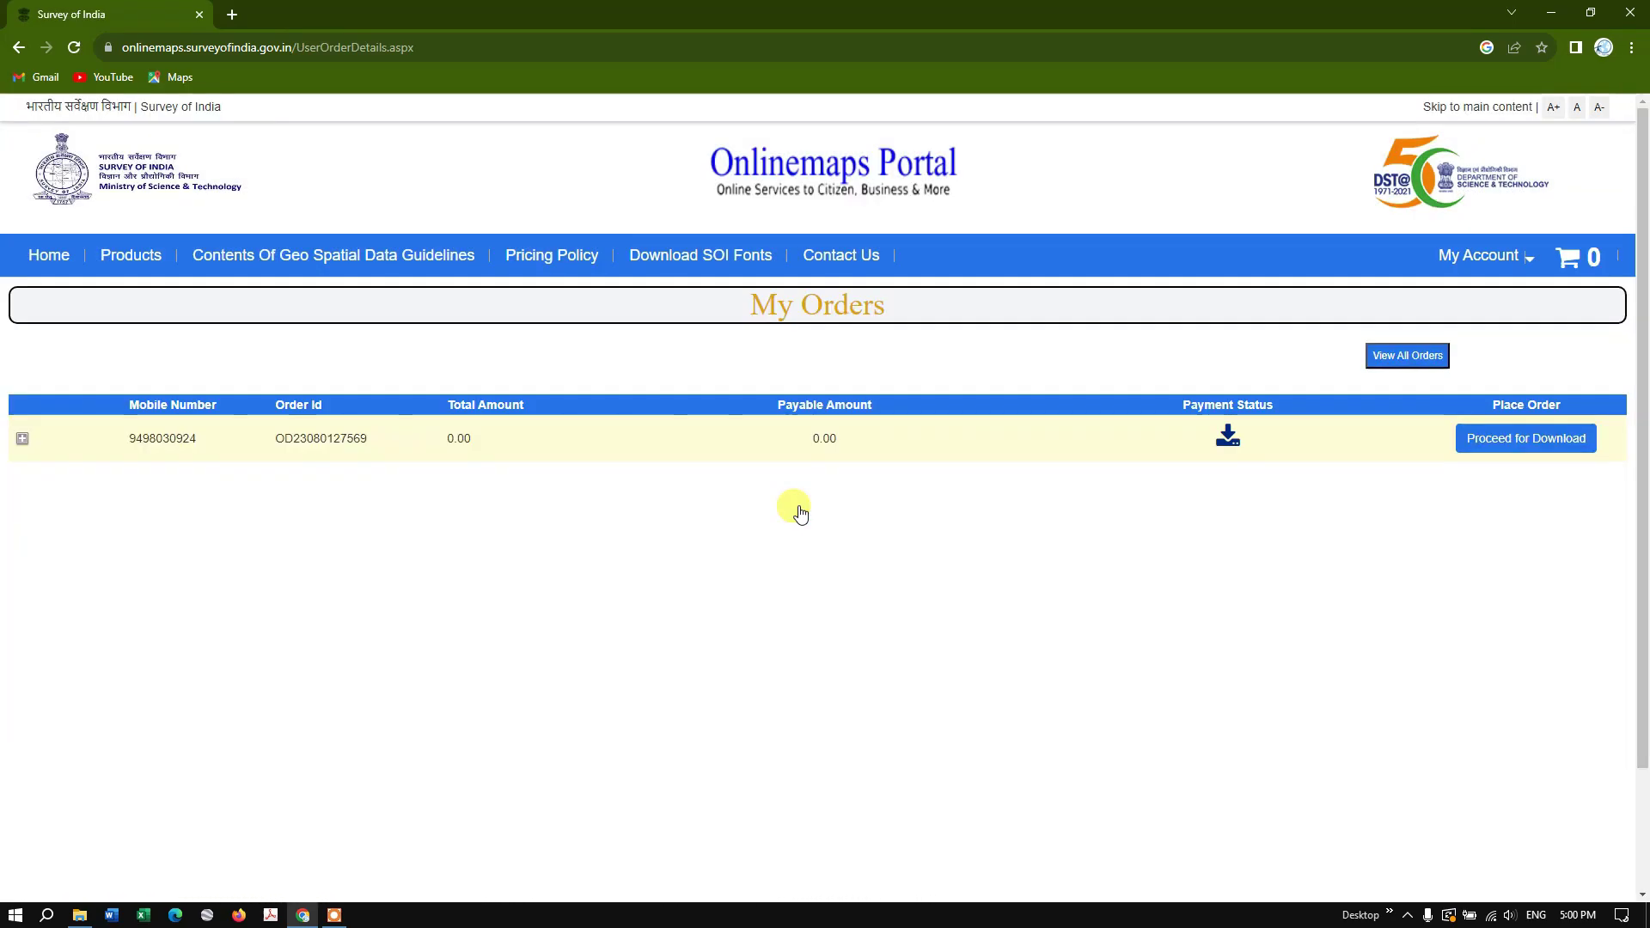
Step: Proceed to the order's downloads and request OVSF/1M/6, OVSF/1M/7, OVSF/1M/8 and OVSF/1M/9 for download
click(1504, 445)
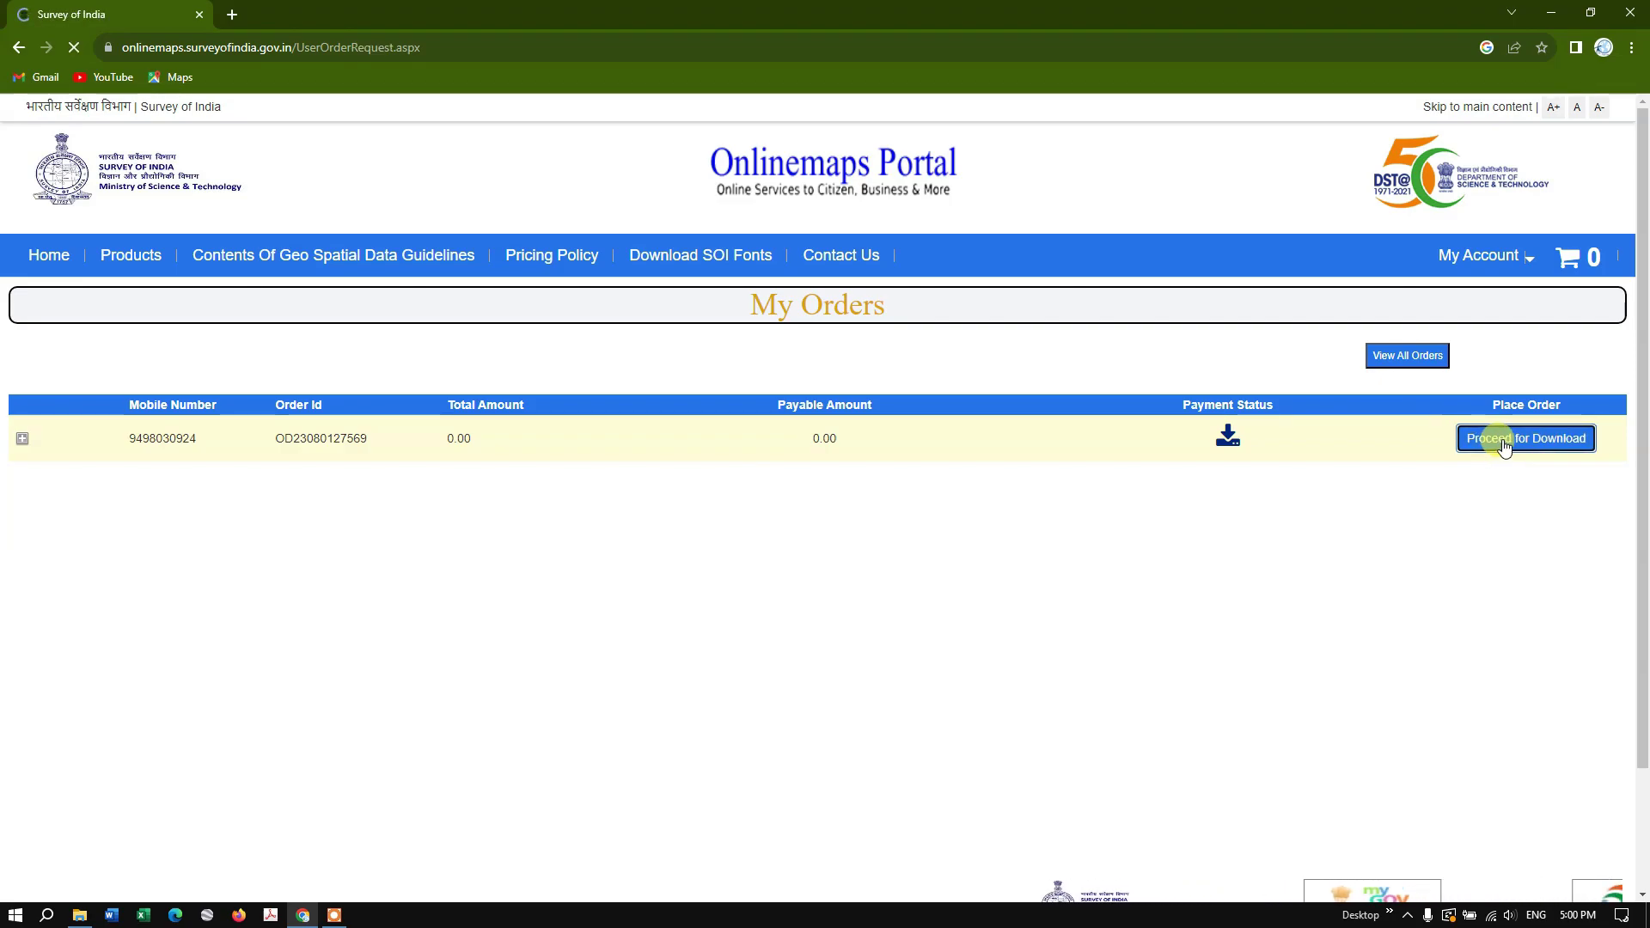
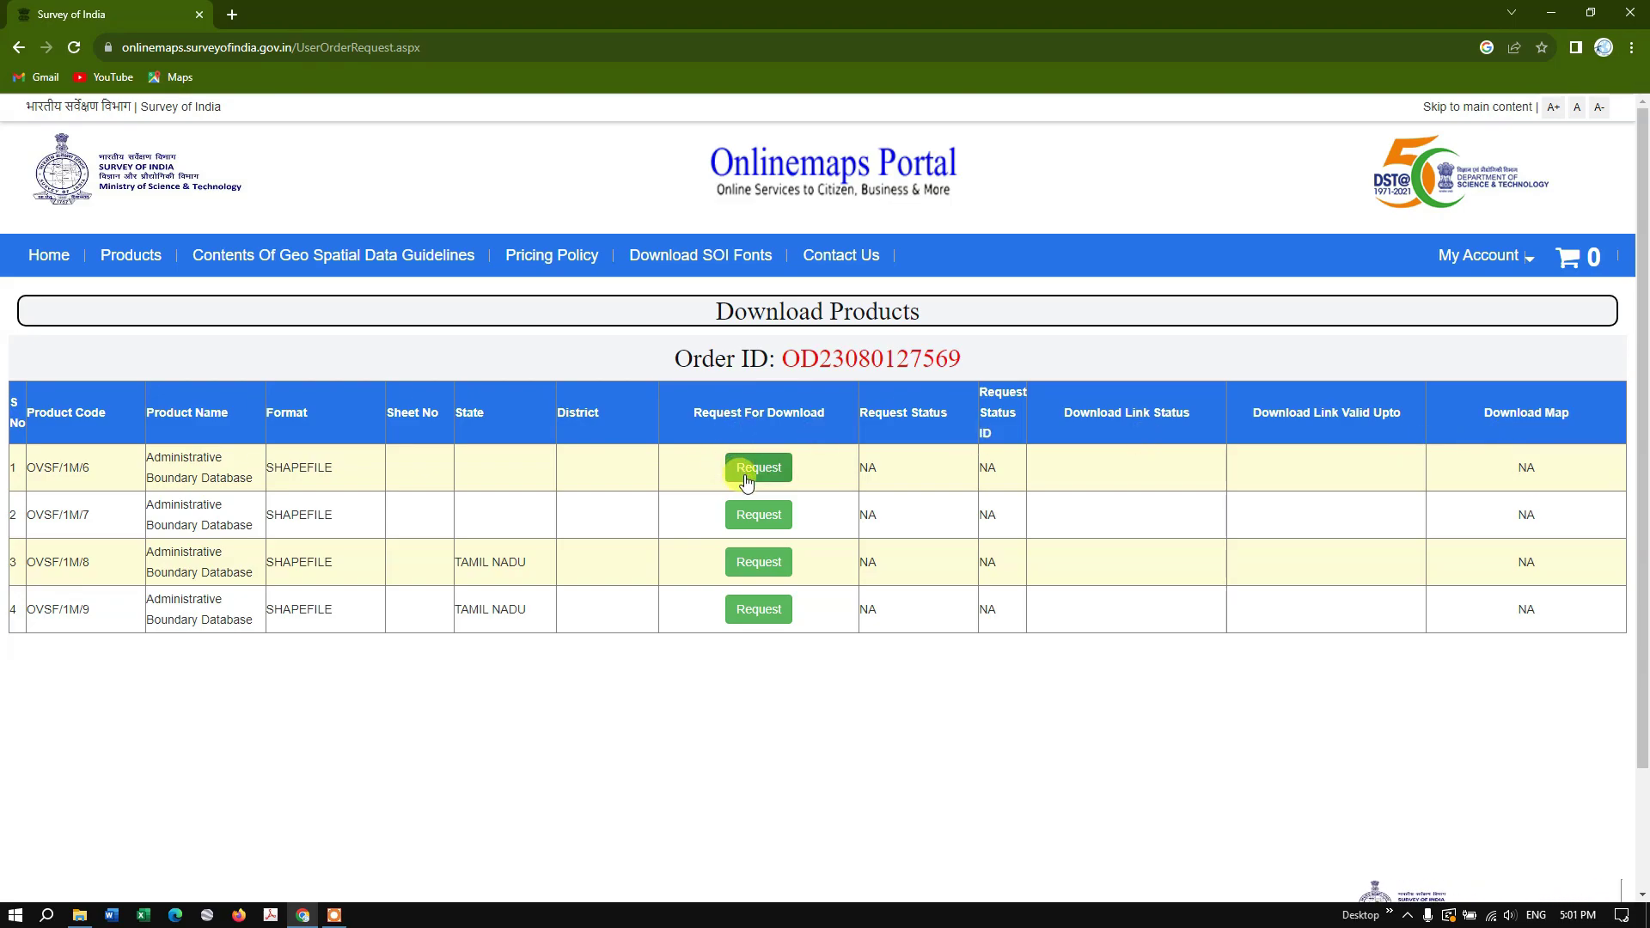
click(746, 480)
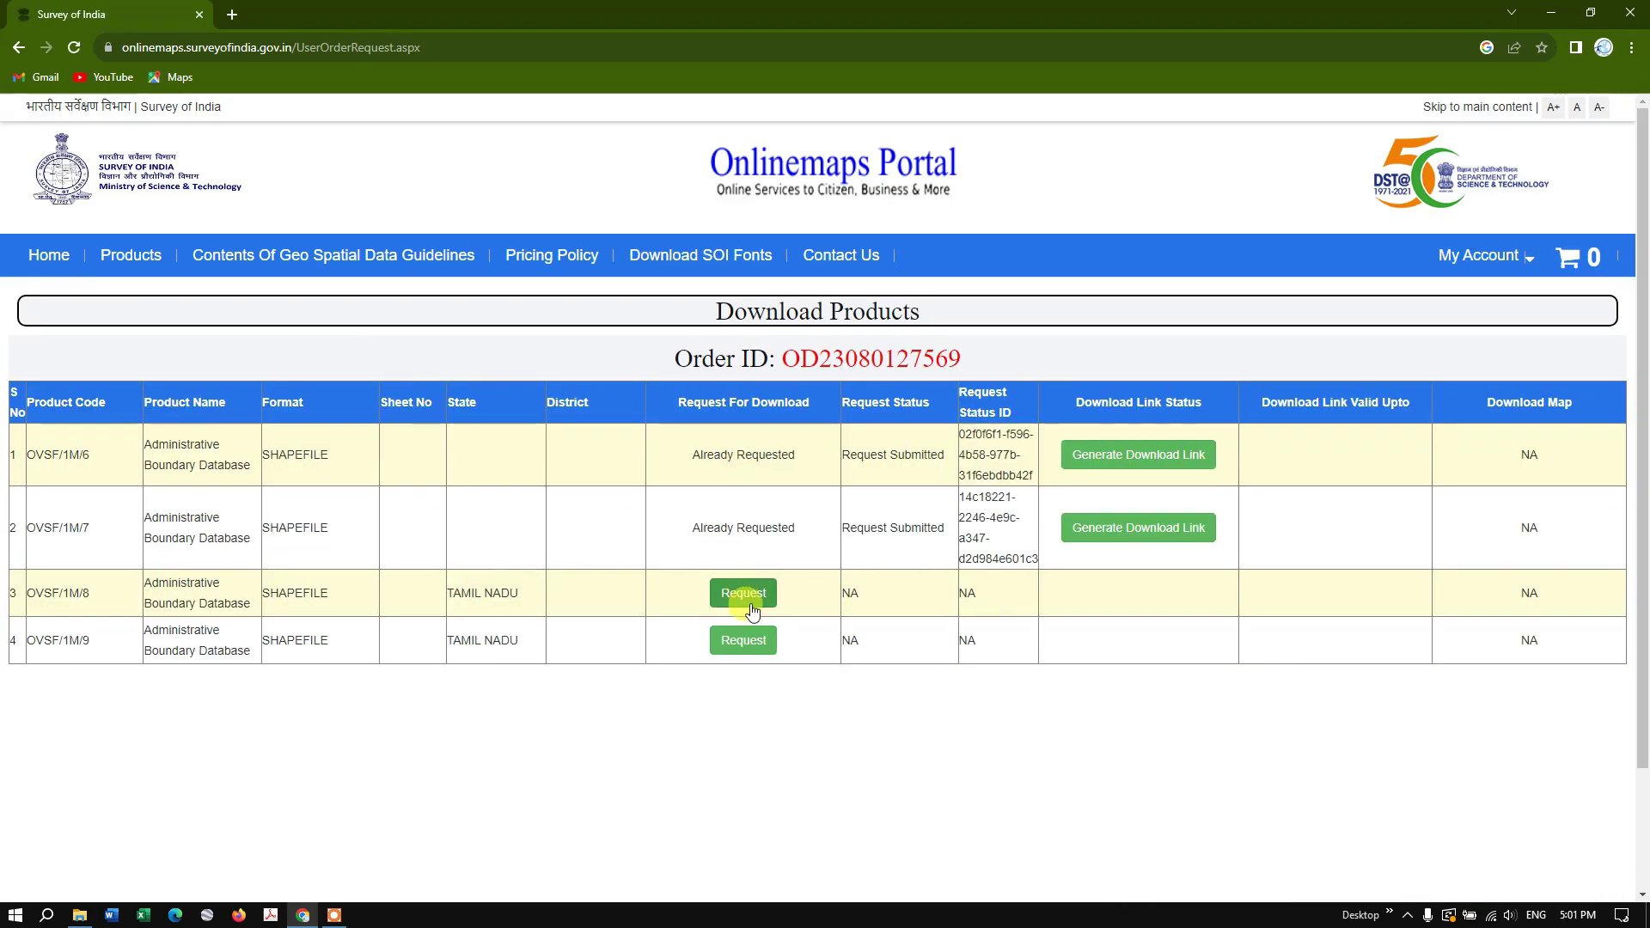
click(751, 679)
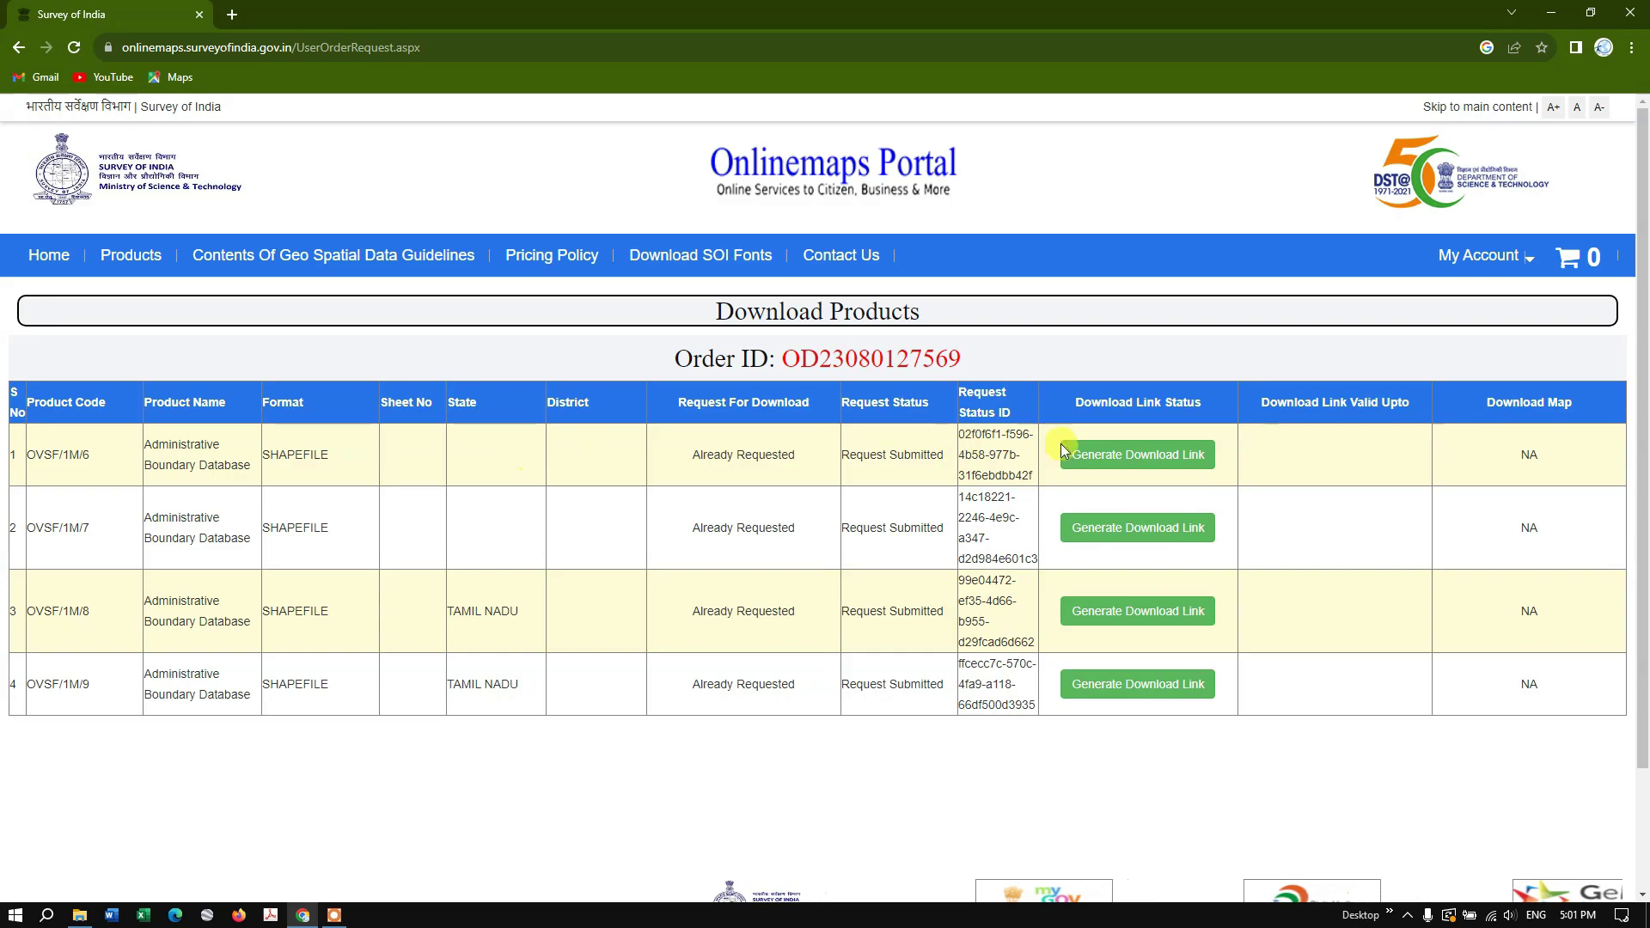
Step: Generate the download links for OVSF/1M/6 and OVSF/1M/7 and start downloading both products
click(1128, 460)
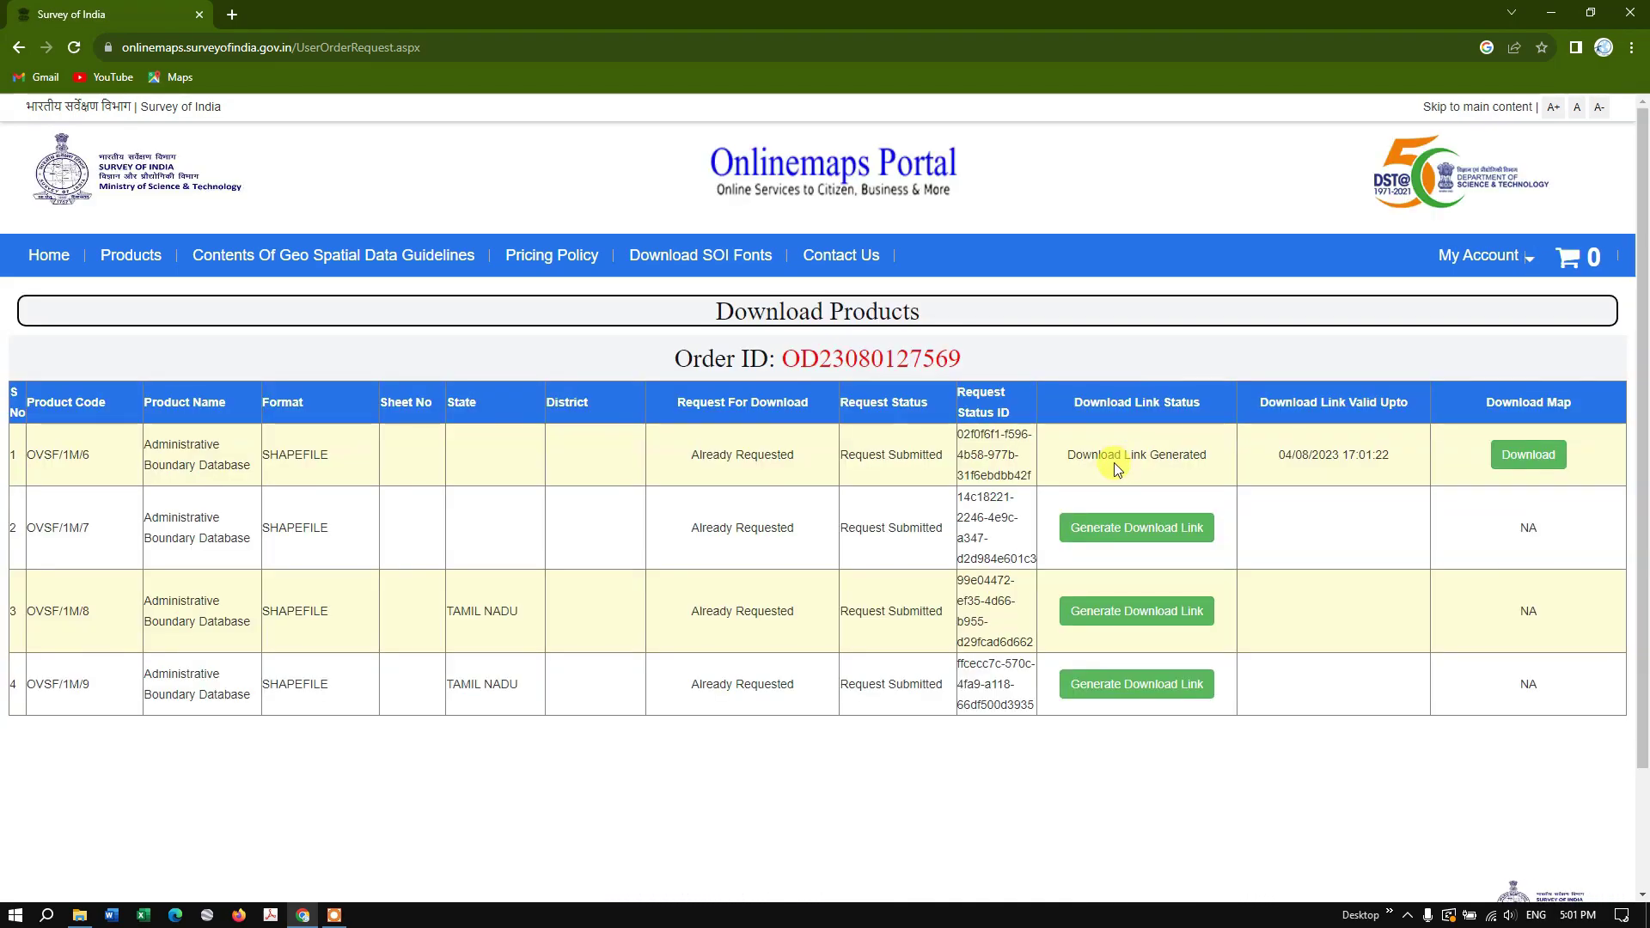
click(1546, 460)
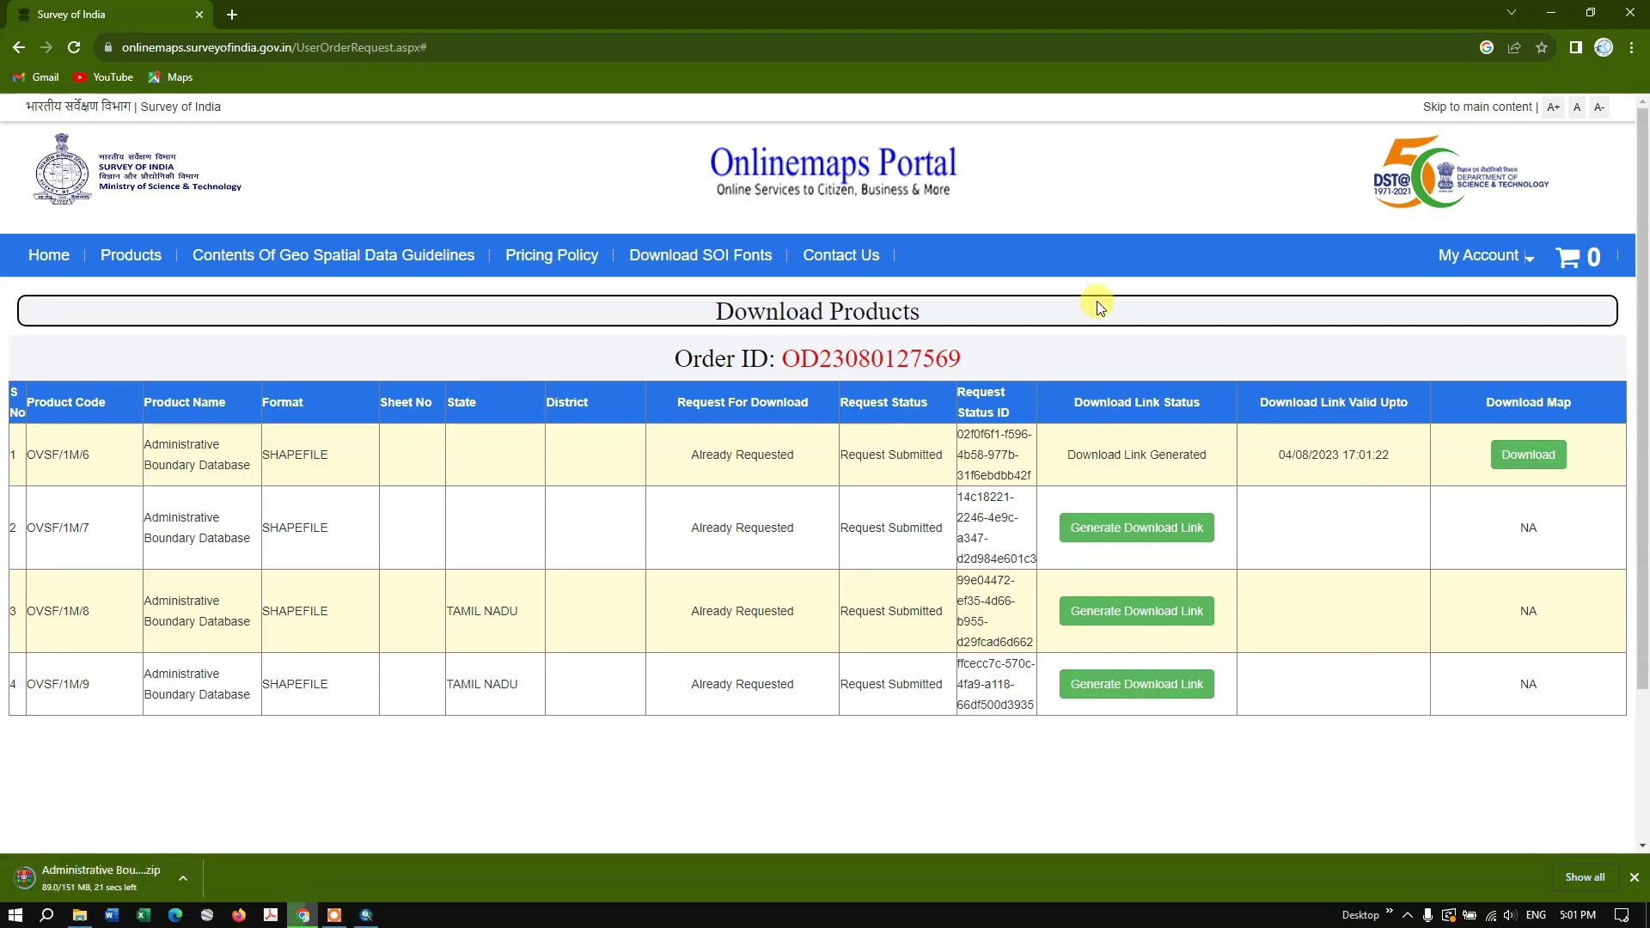
click(1096, 527)
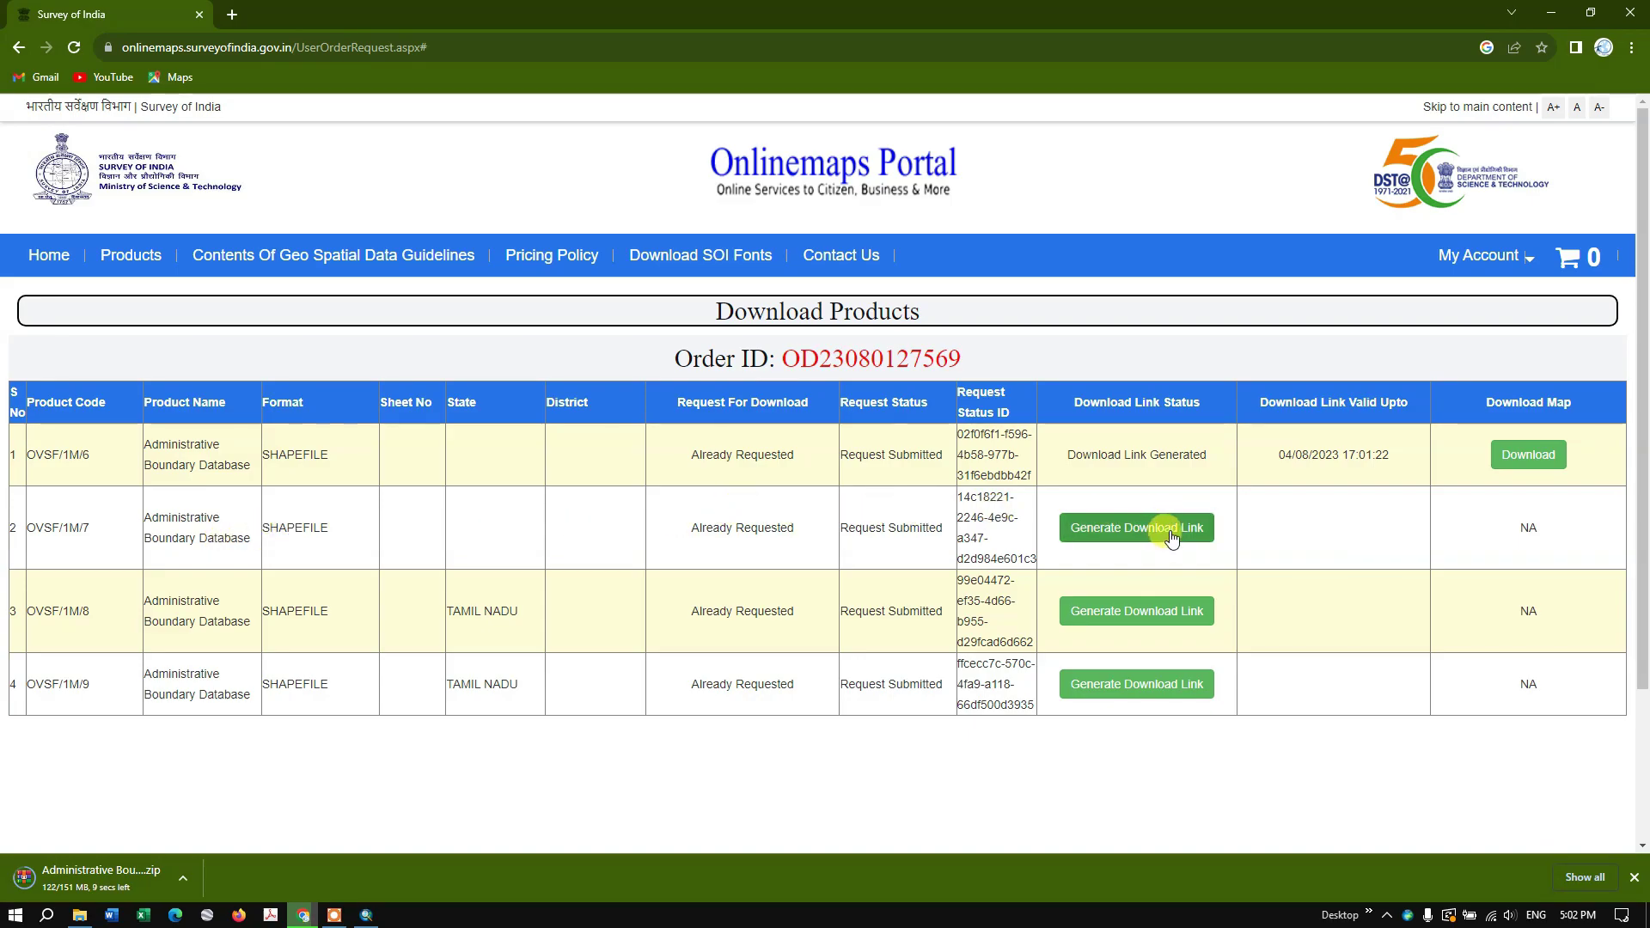
click(1171, 536)
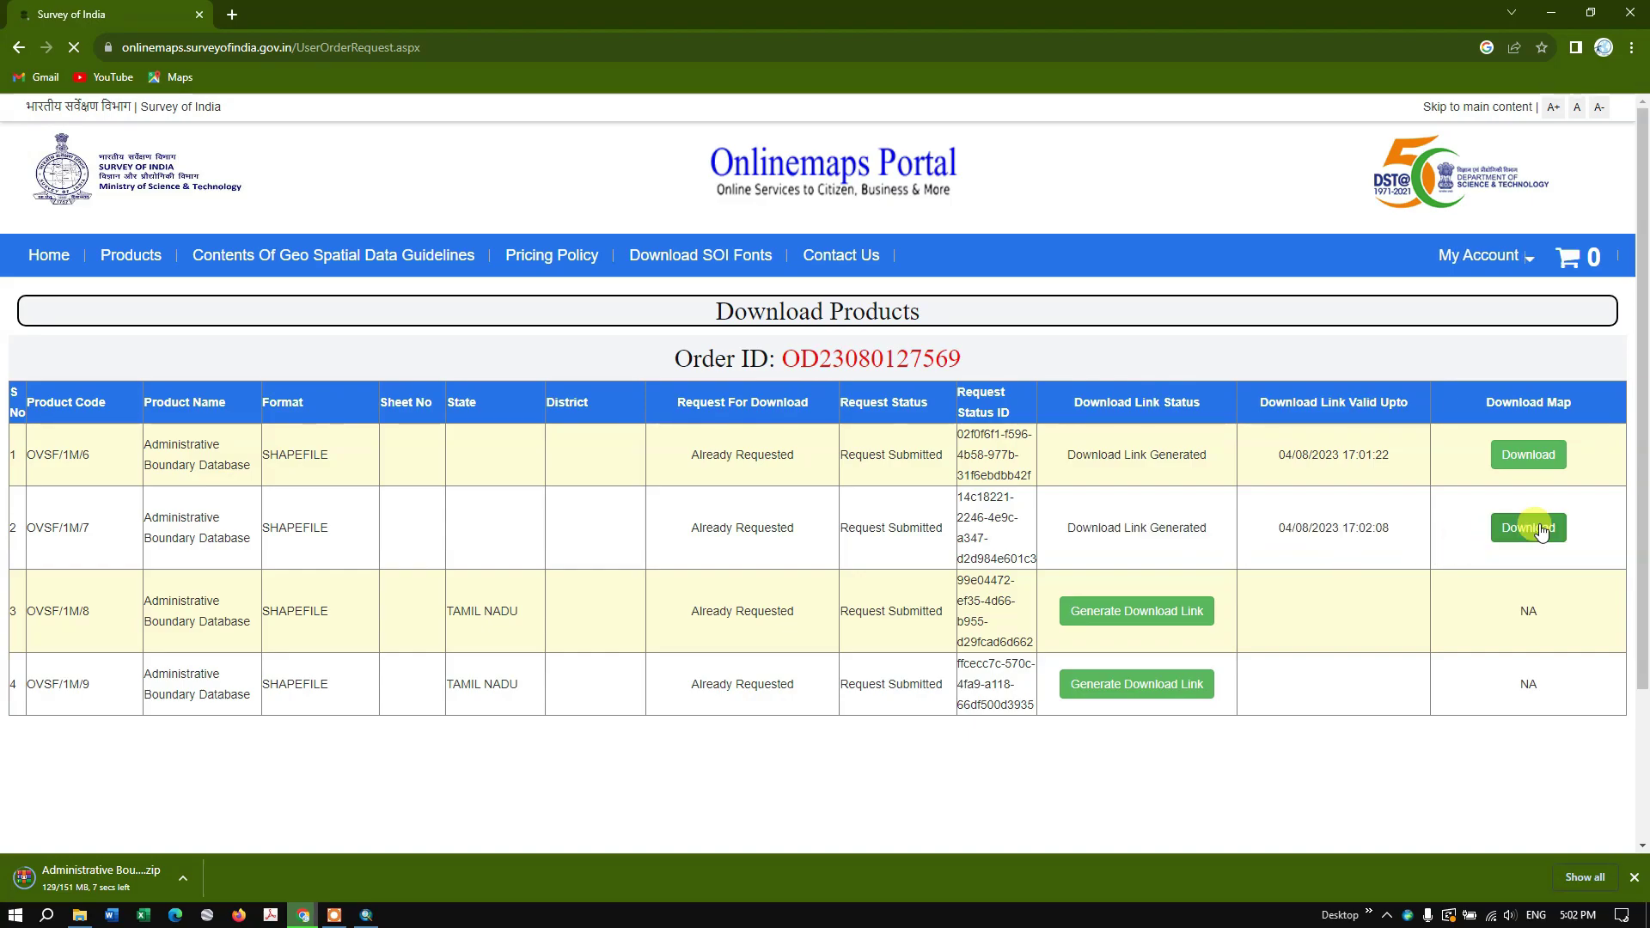
click(1538, 530)
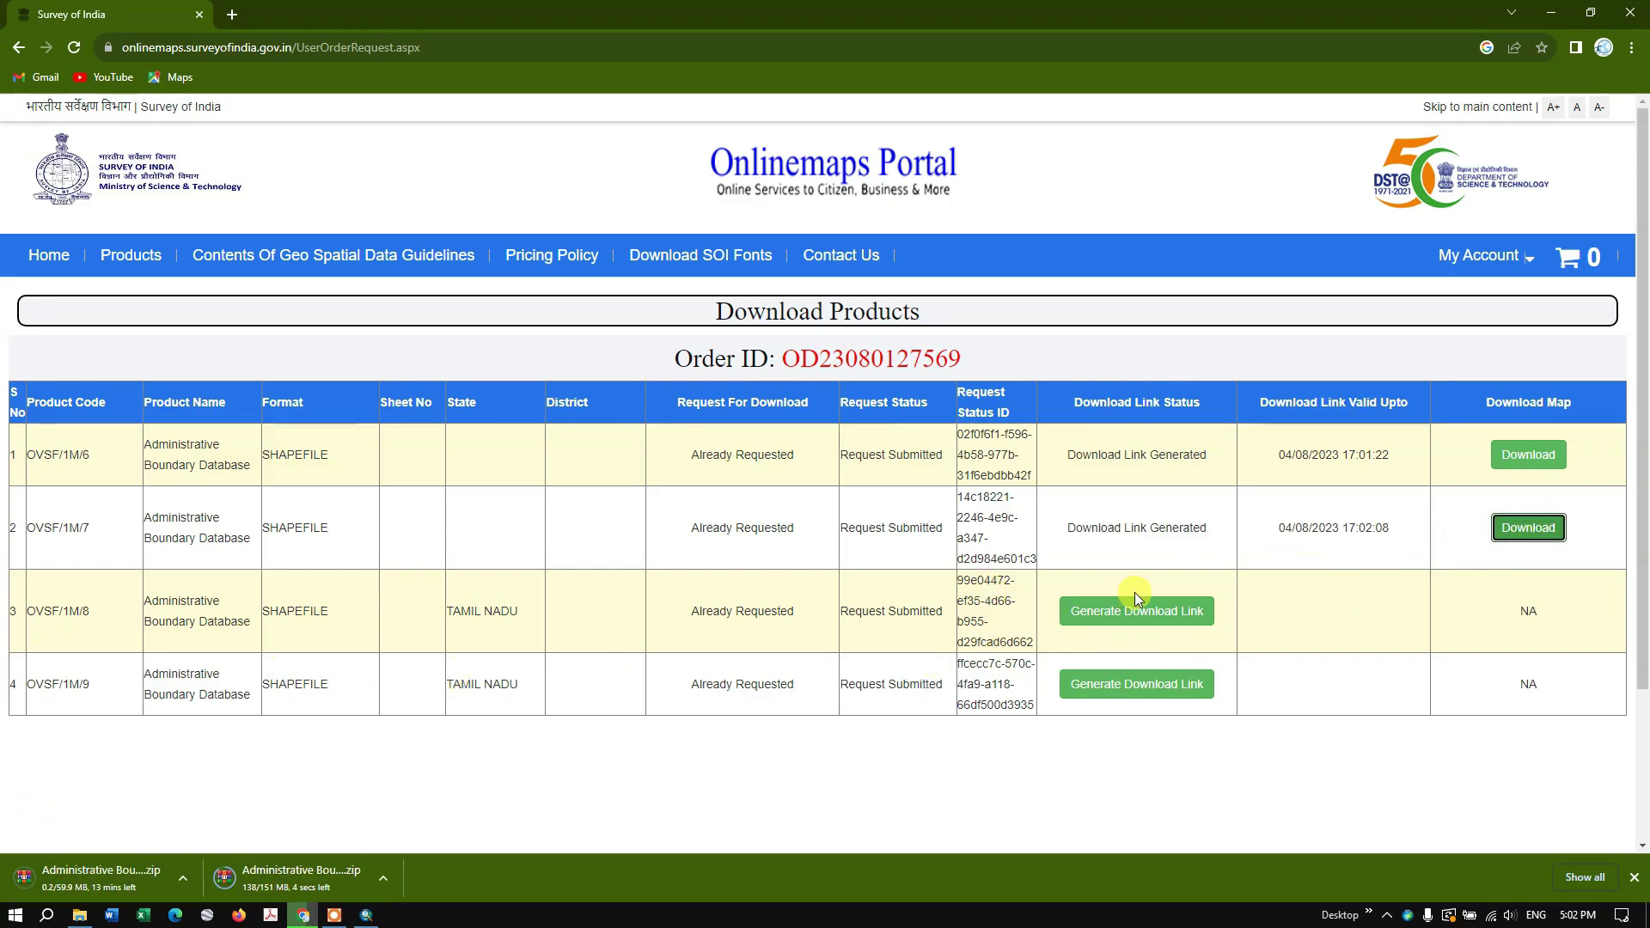
Step: Generate the download links for OVSF/1M/8 and OVSF/1M/9 and download both Tamil Nadu products
click(1186, 616)
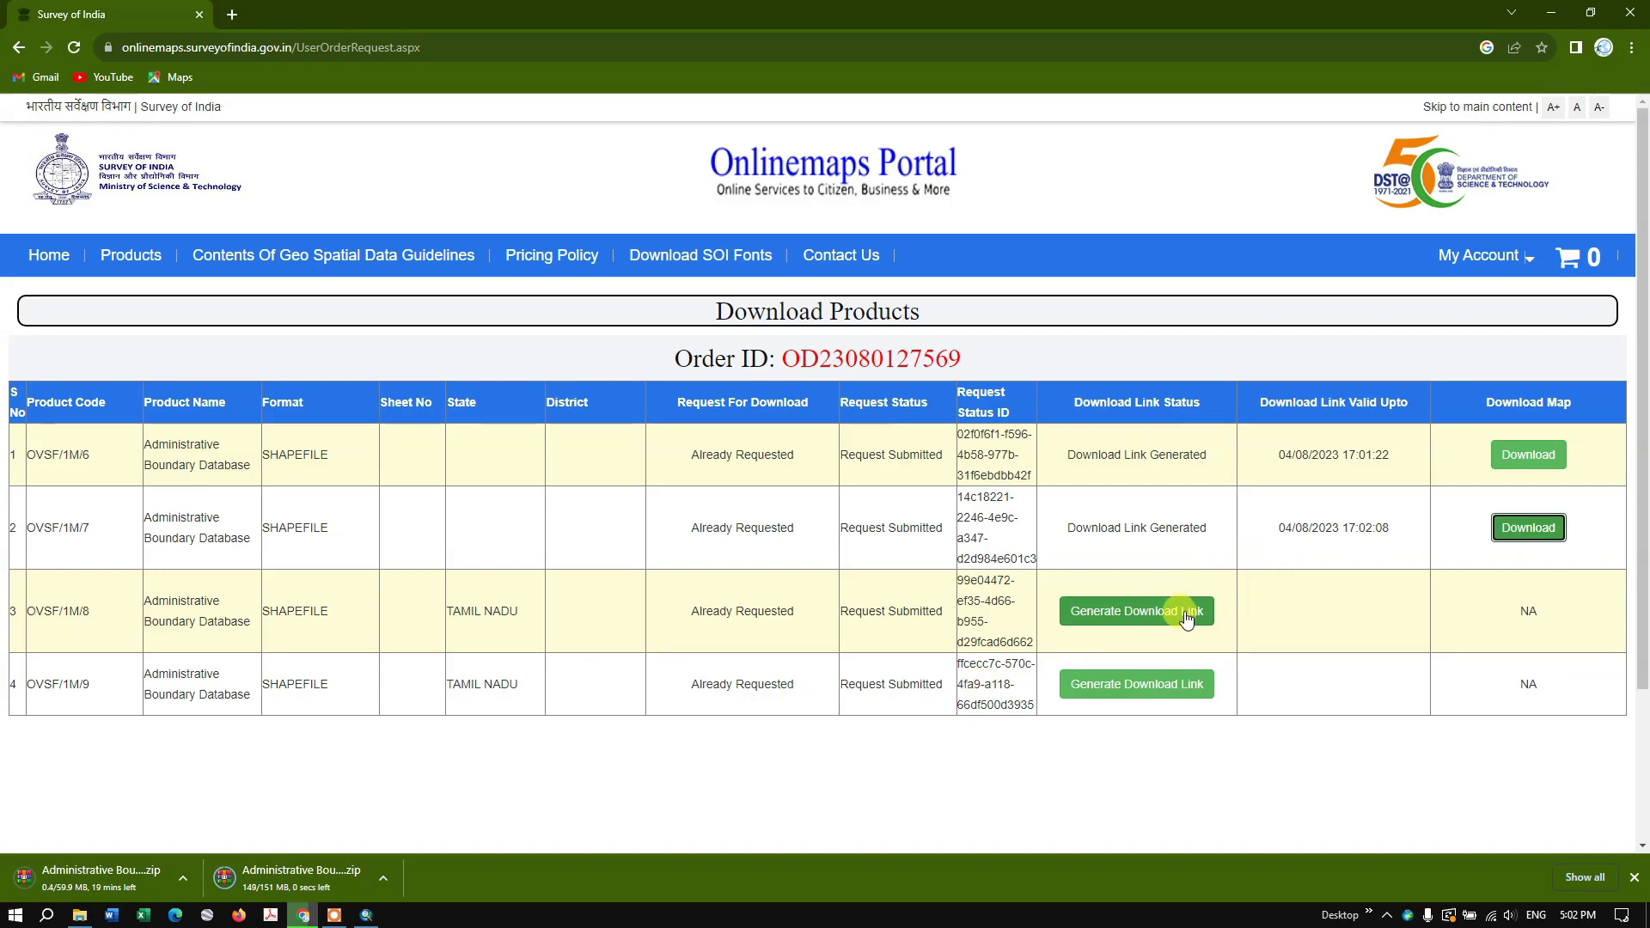
click(1186, 616)
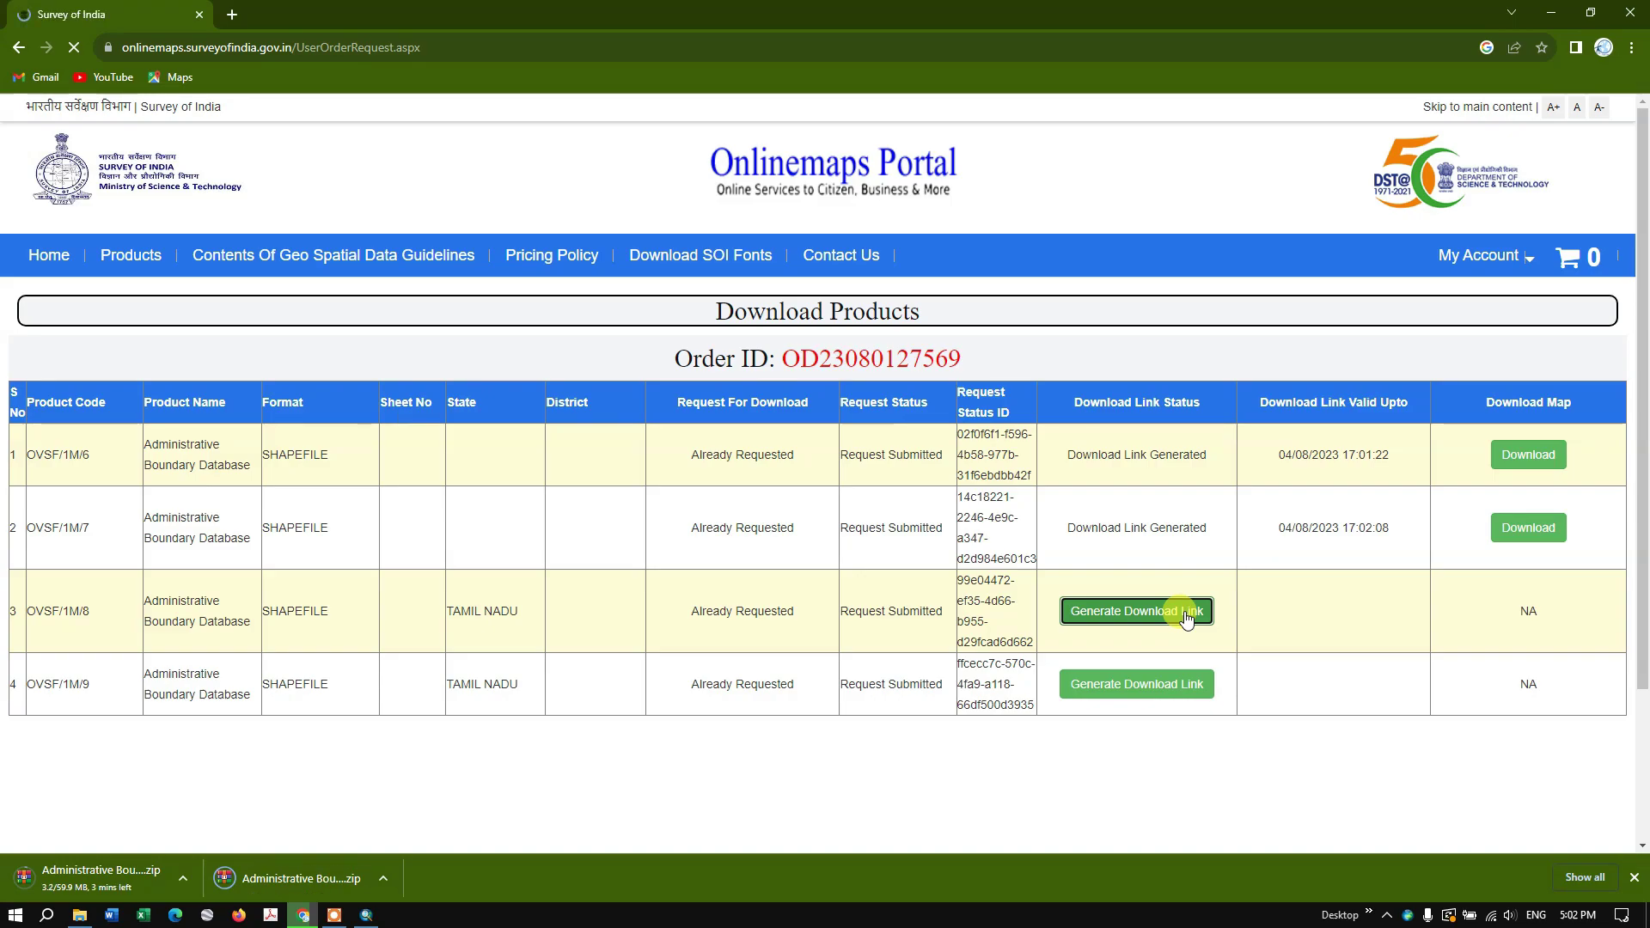
click(1510, 612)
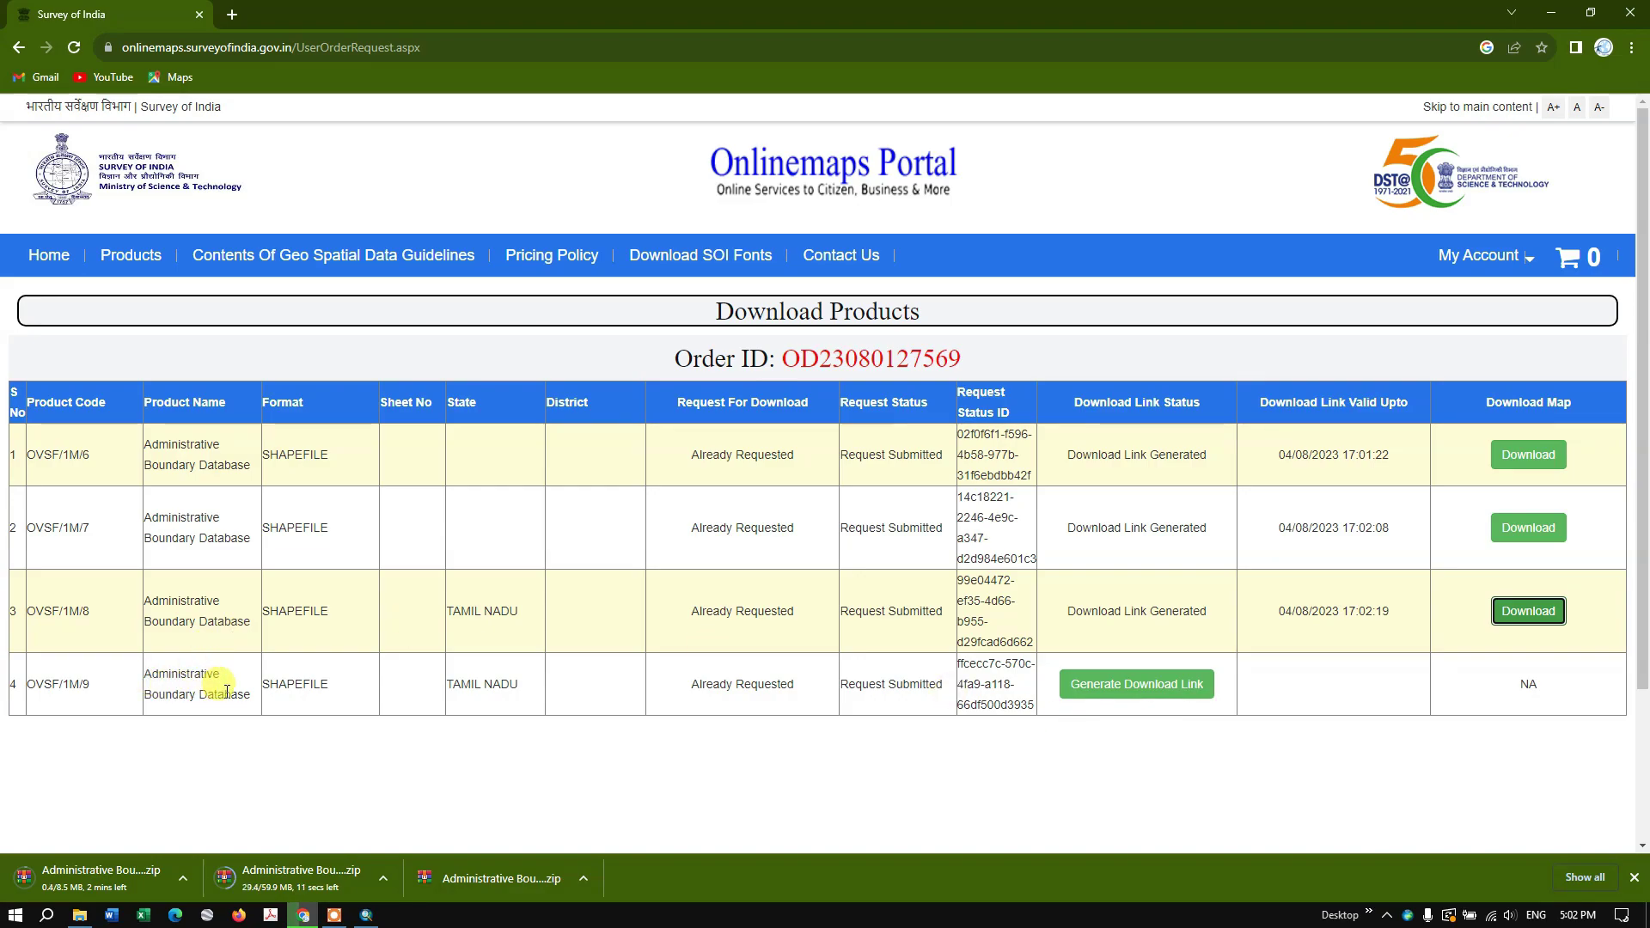
click(1189, 682)
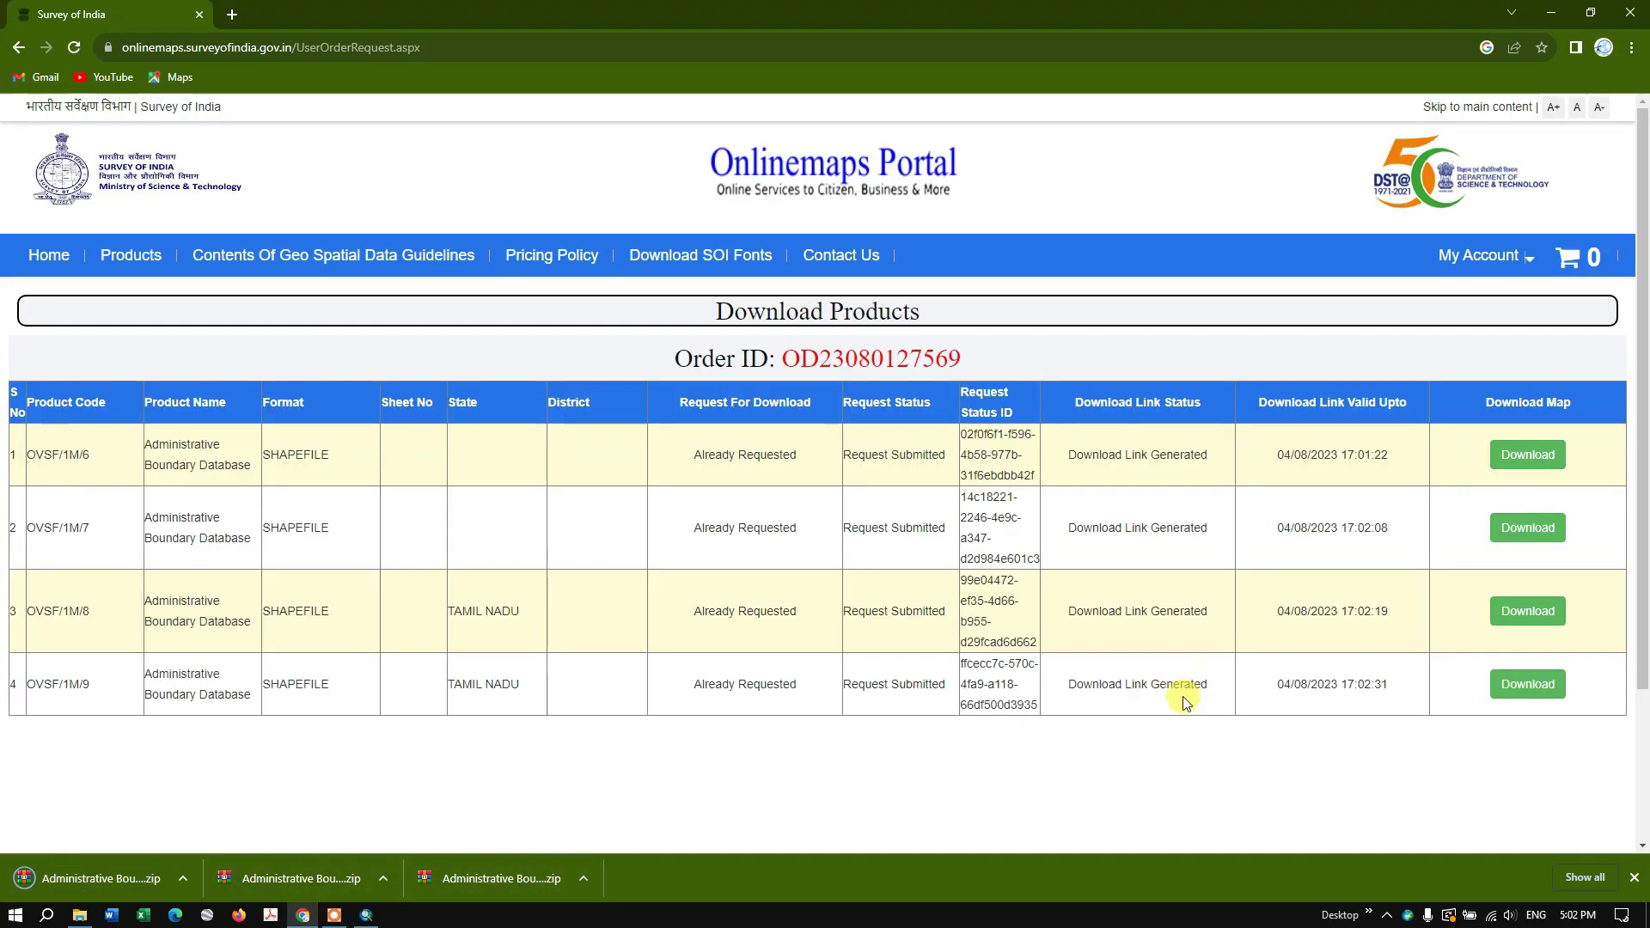
click(1517, 687)
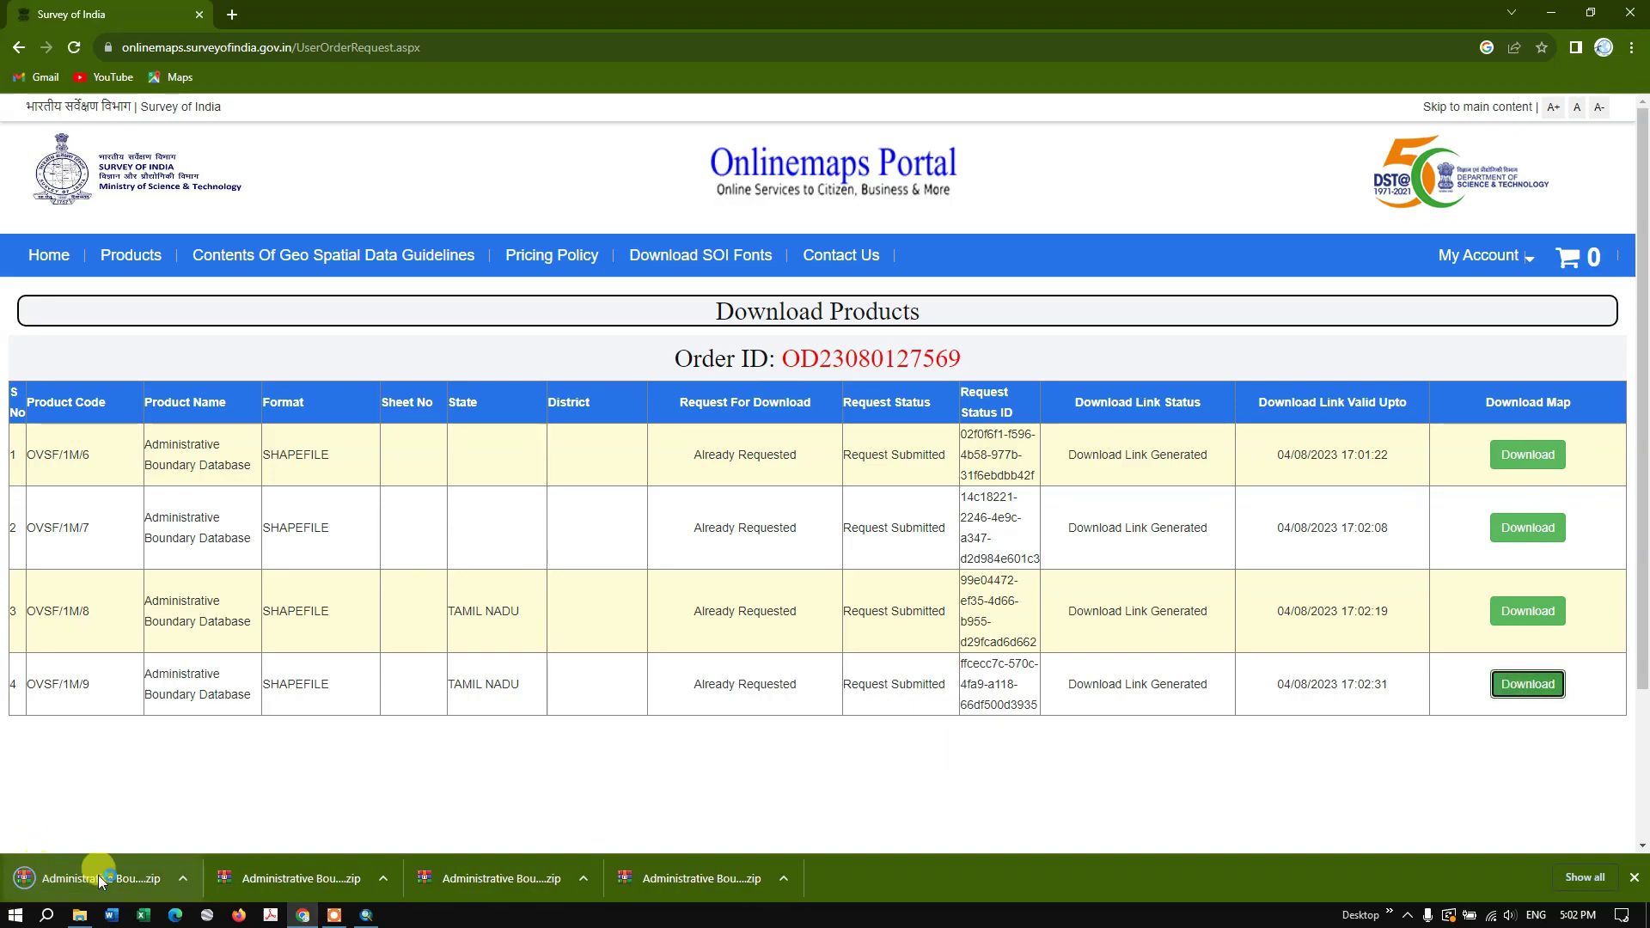
Step: Show the downloaded archives in the Downloads folder and create a new folder named gsi there
click(182, 877)
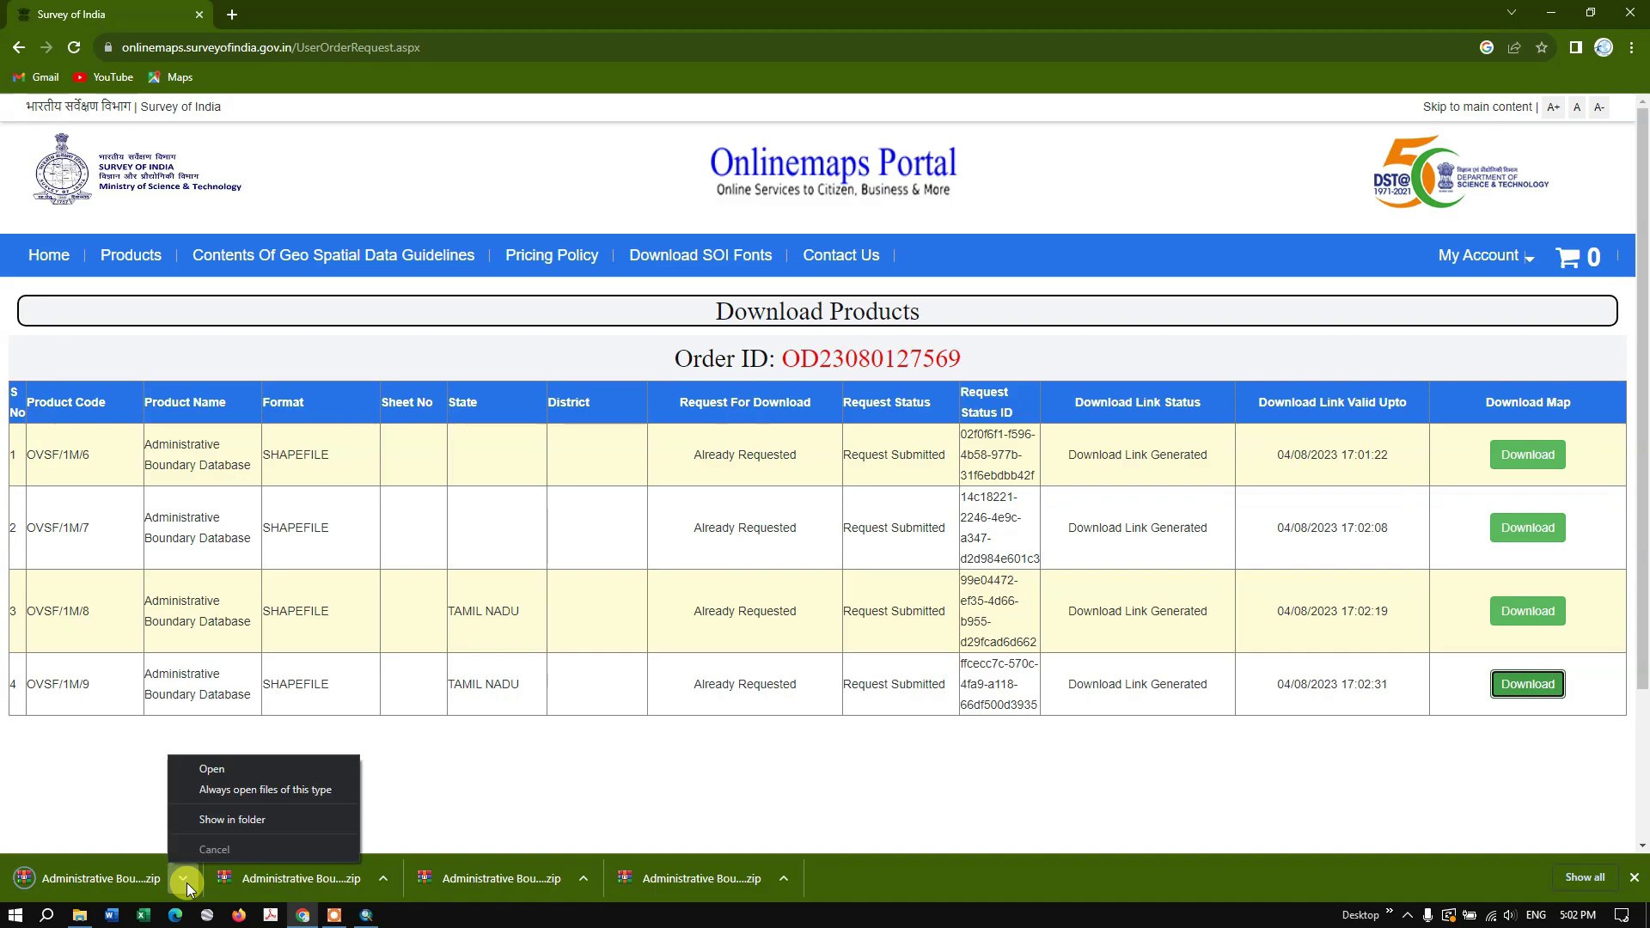
click(228, 811)
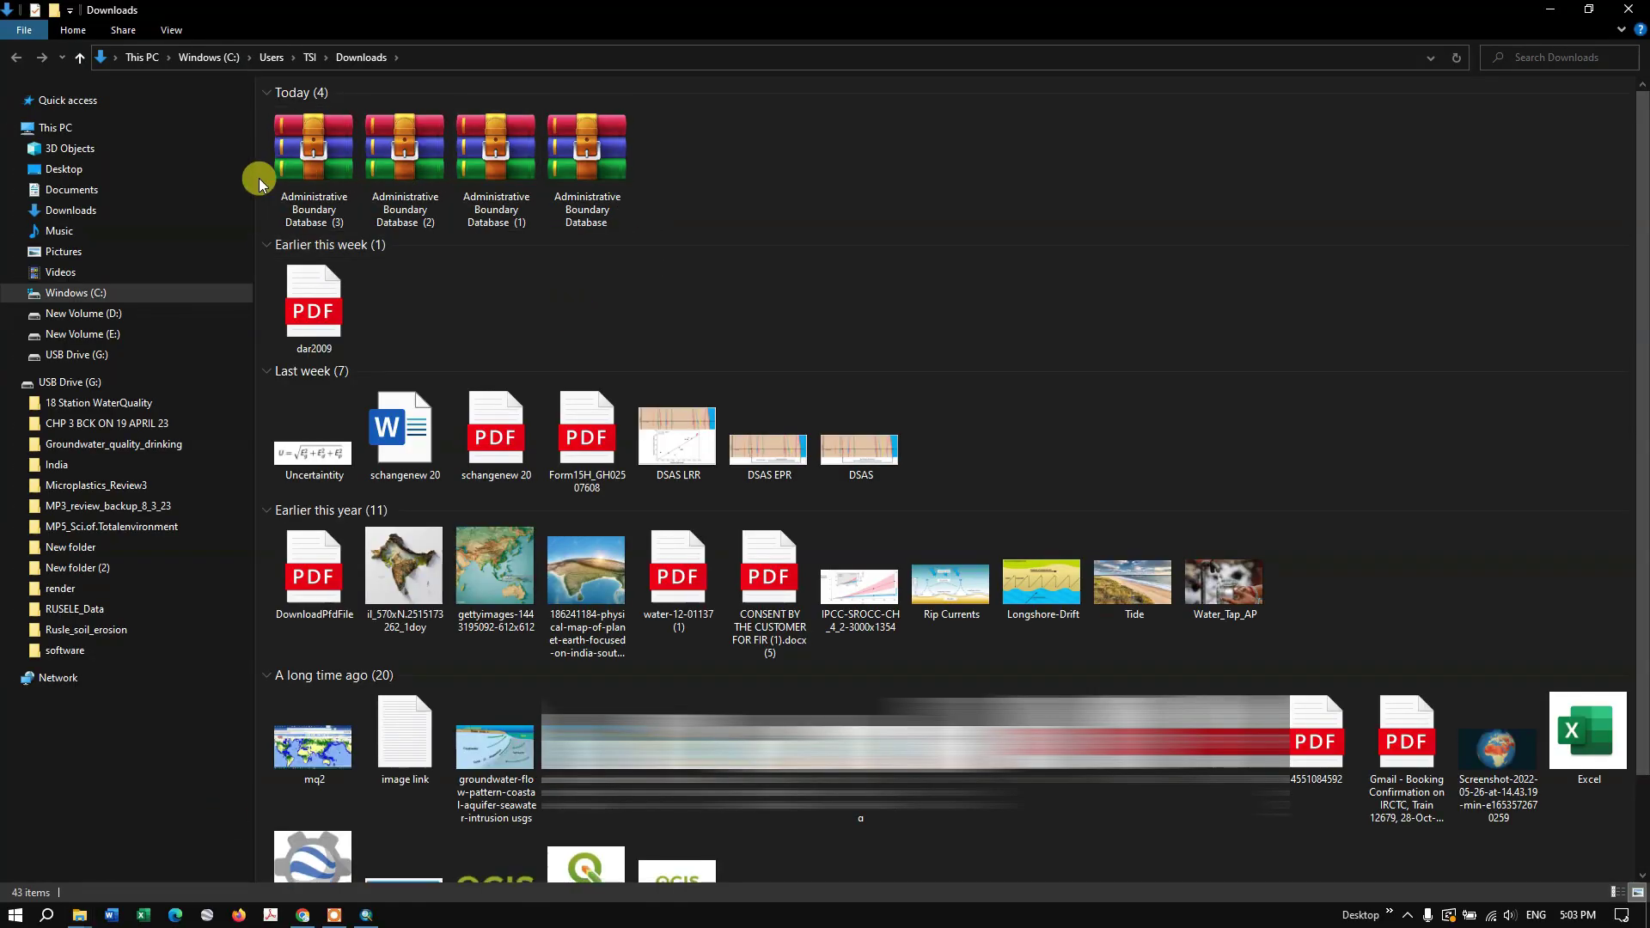
right_click(730, 175)
mouse_move(792, 383)
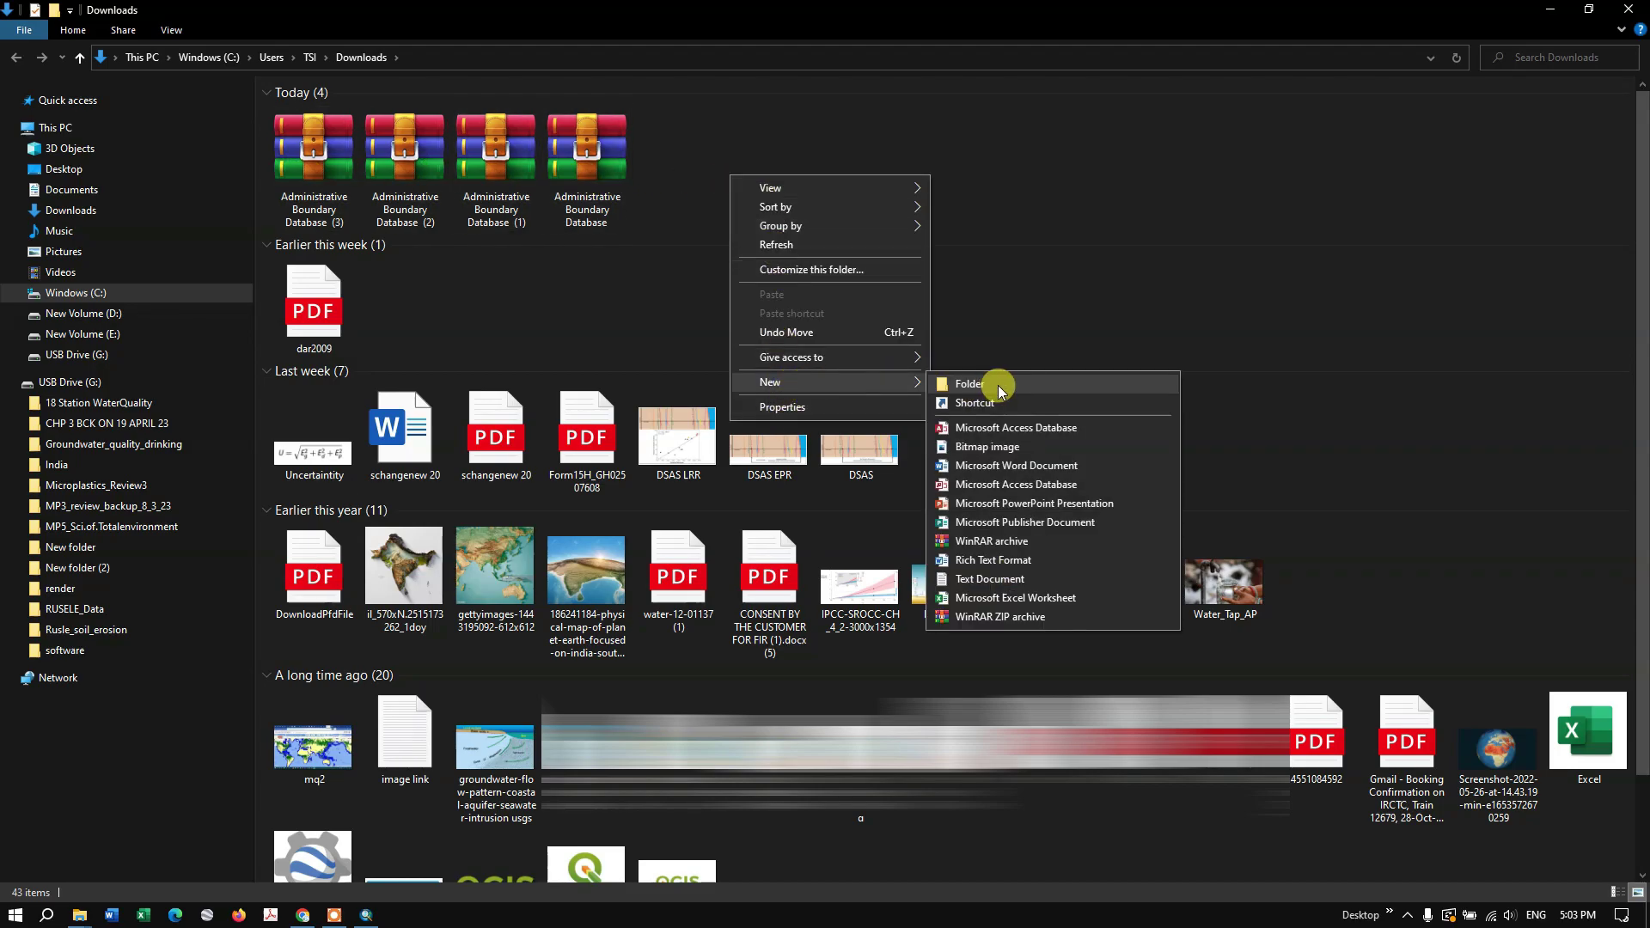
click(998, 385)
key(BackSpace)
text(gsi)
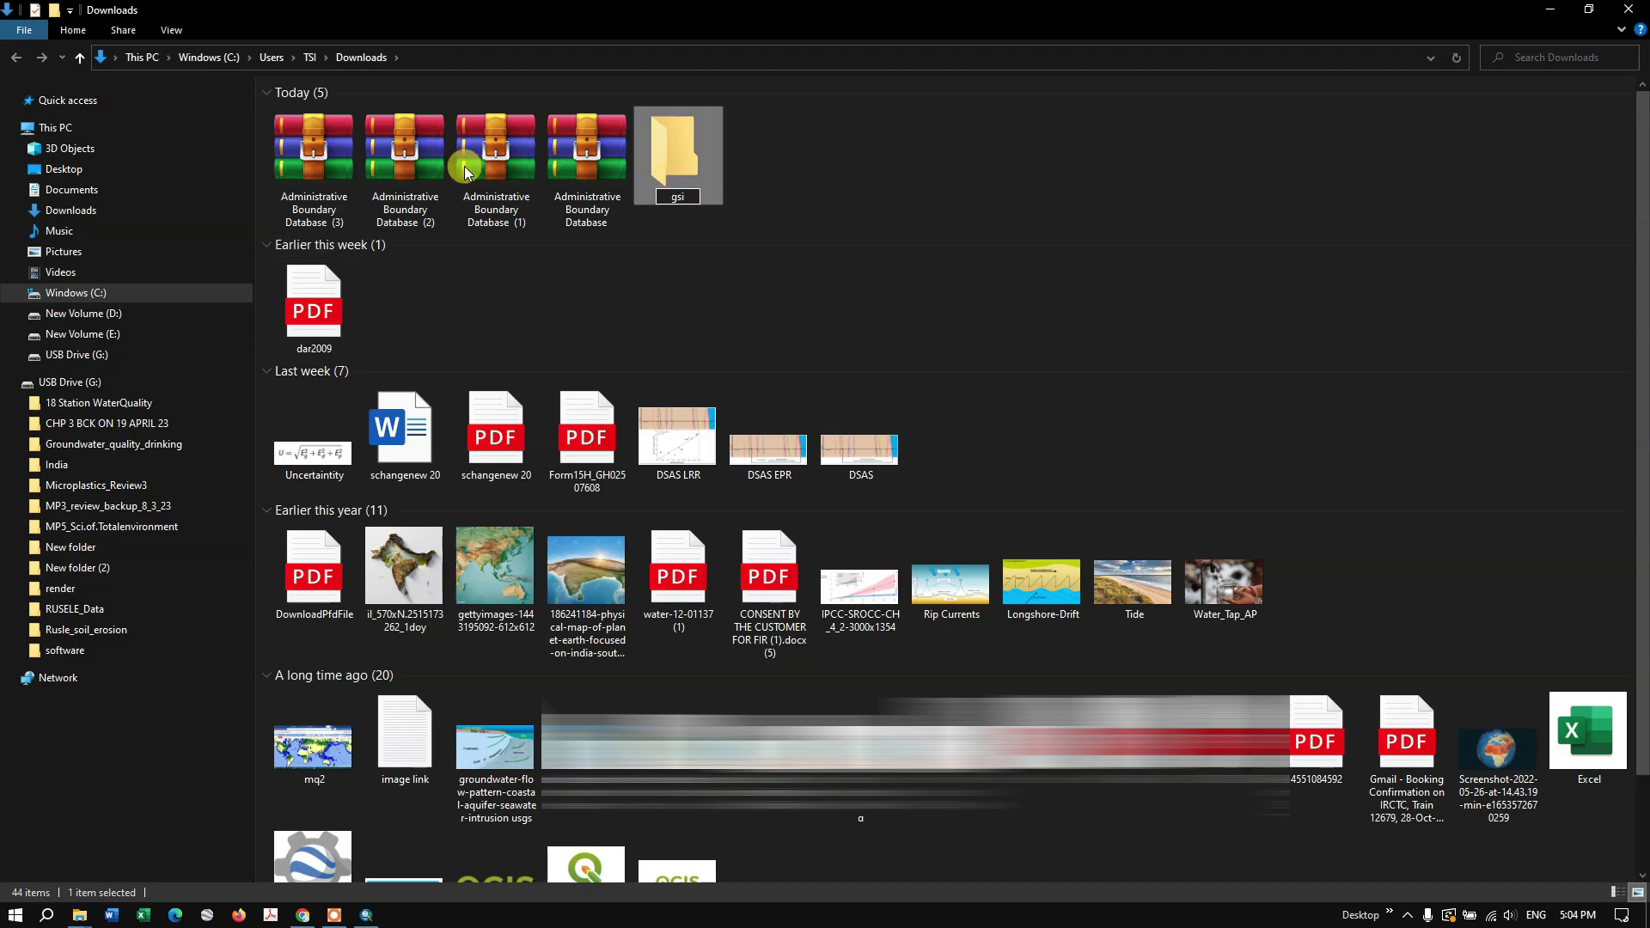
click(375, 144)
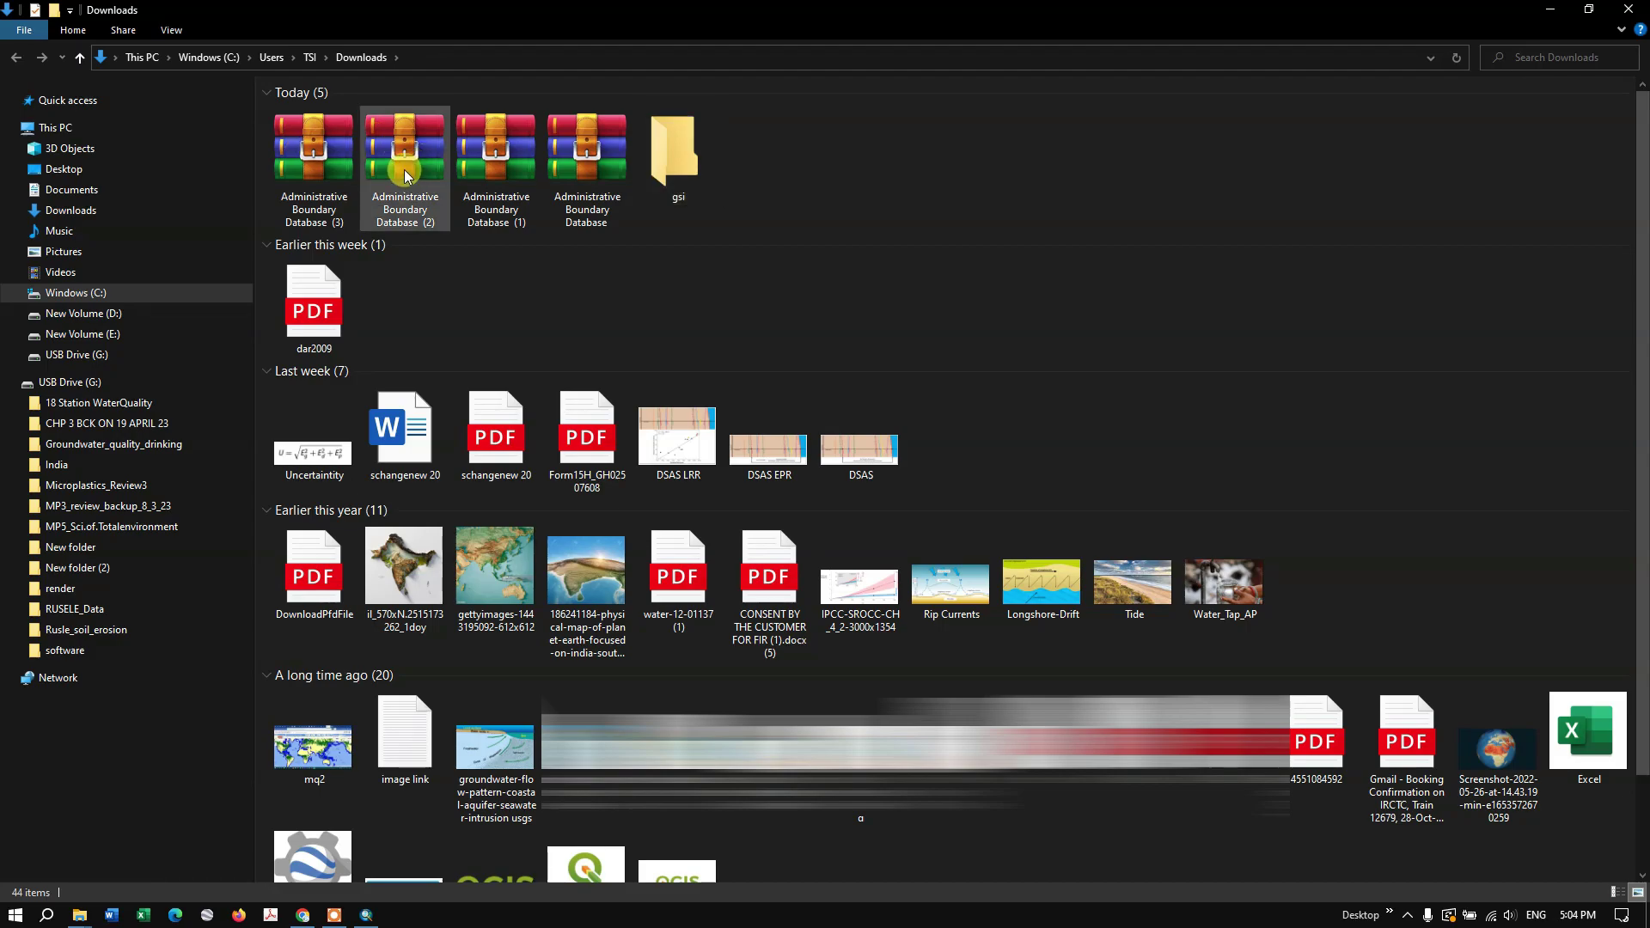
Step: Move the four Administrative Boundary Database archives into the gsi folder and open that folder
click(343, 168)
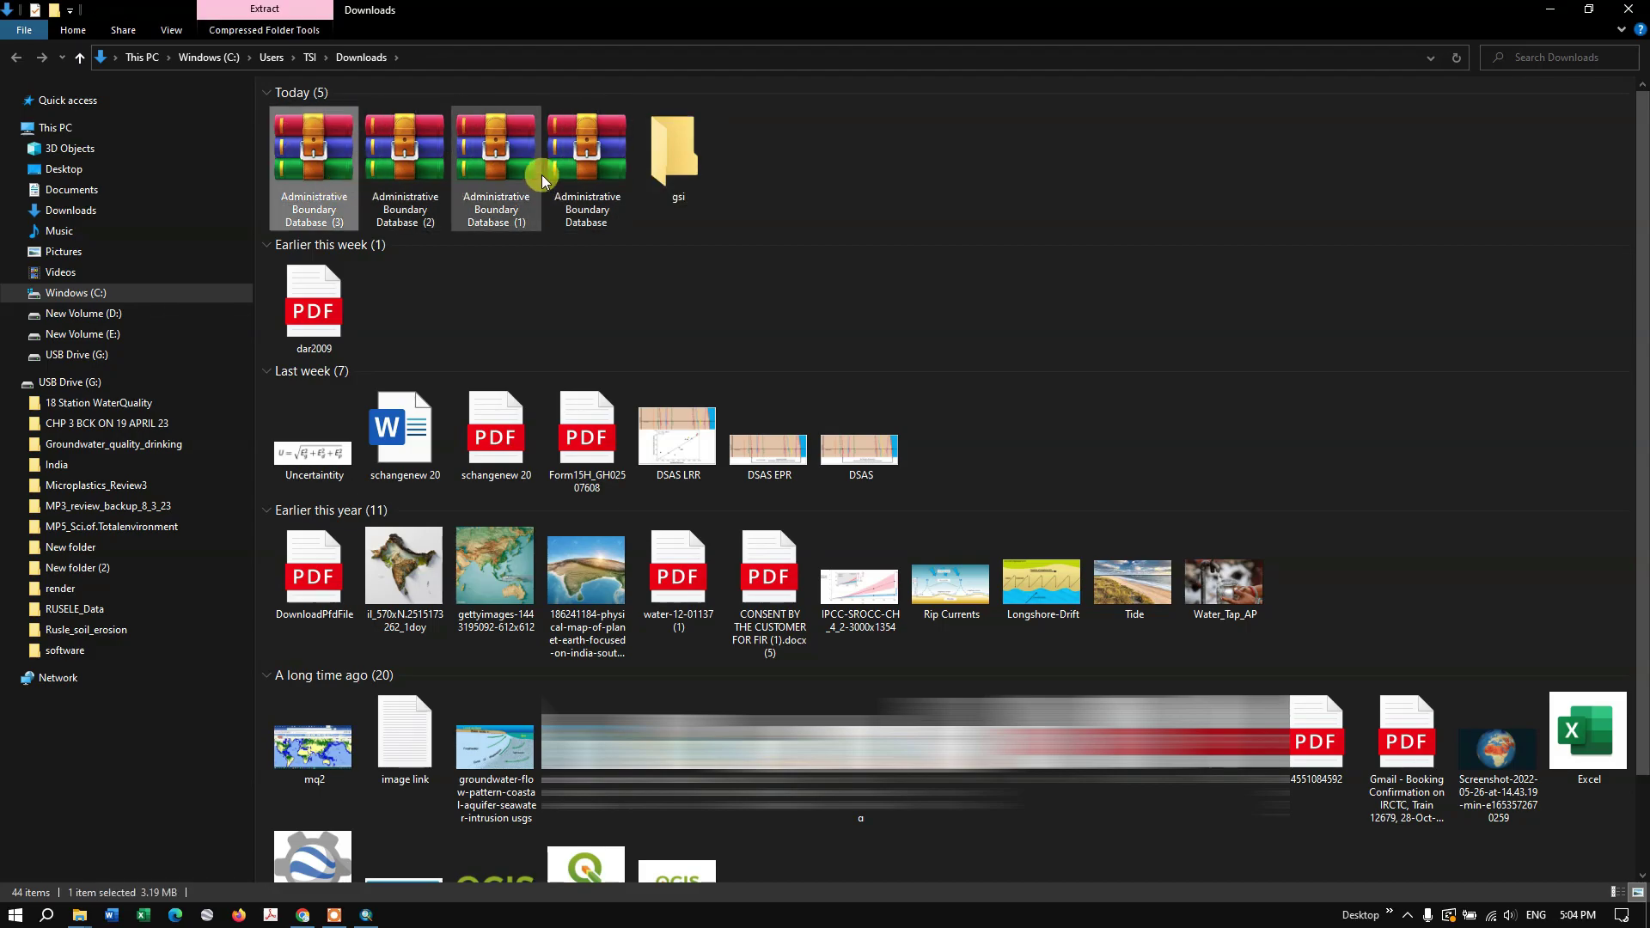
shift+click(580, 168)
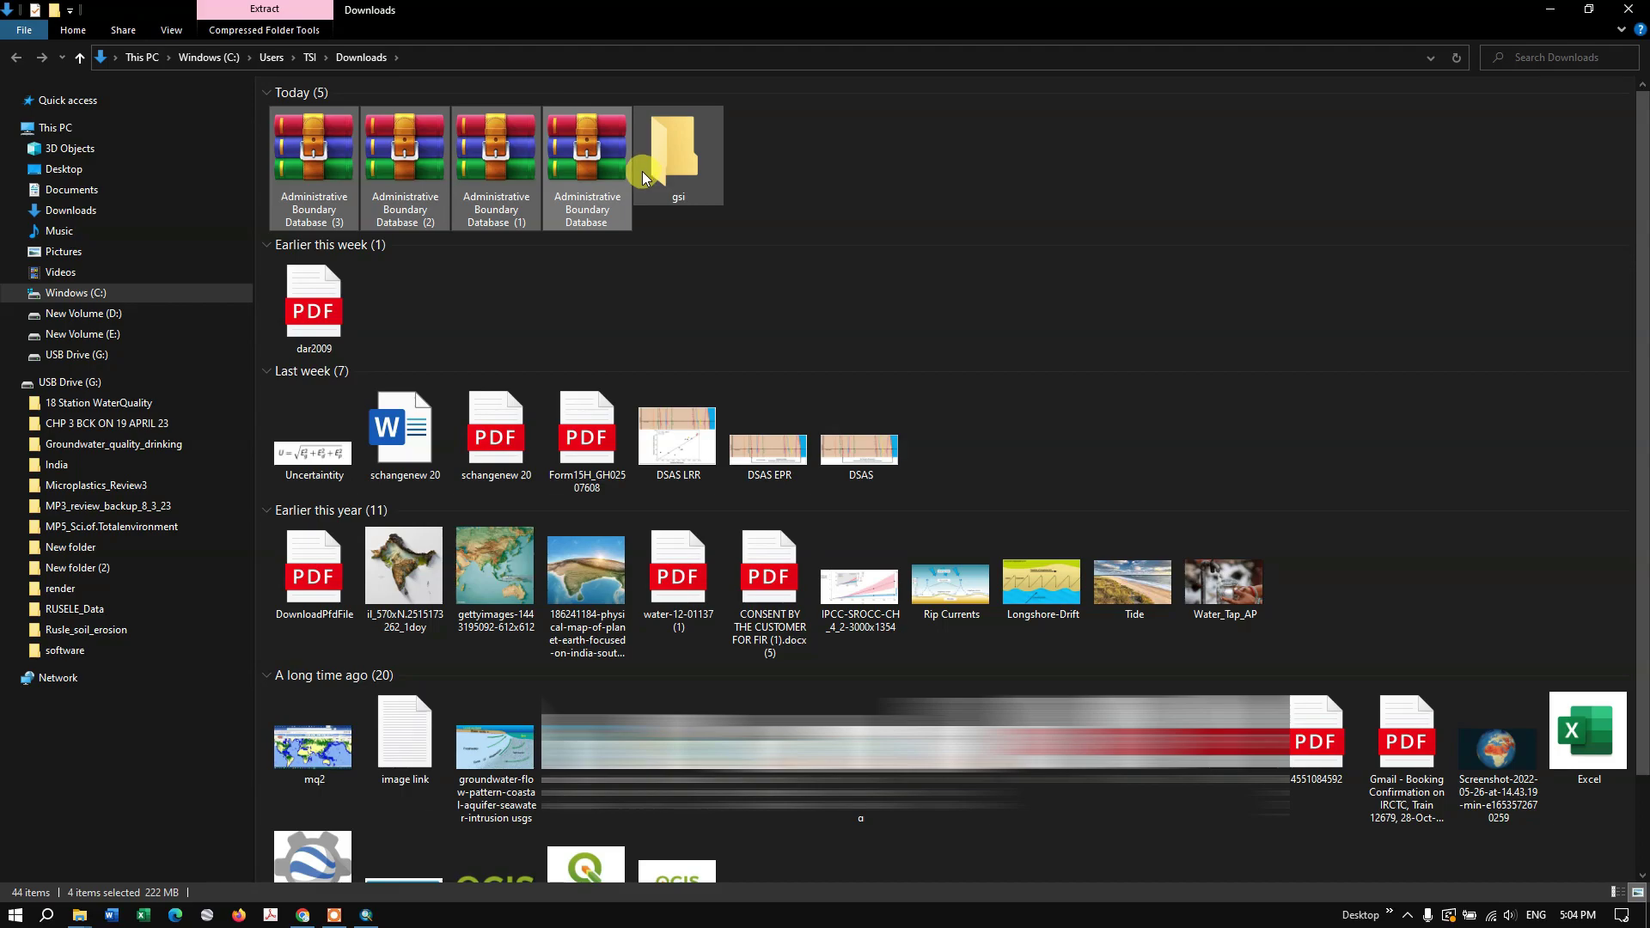
drag(580, 168, 643, 169)
double_click(354, 167)
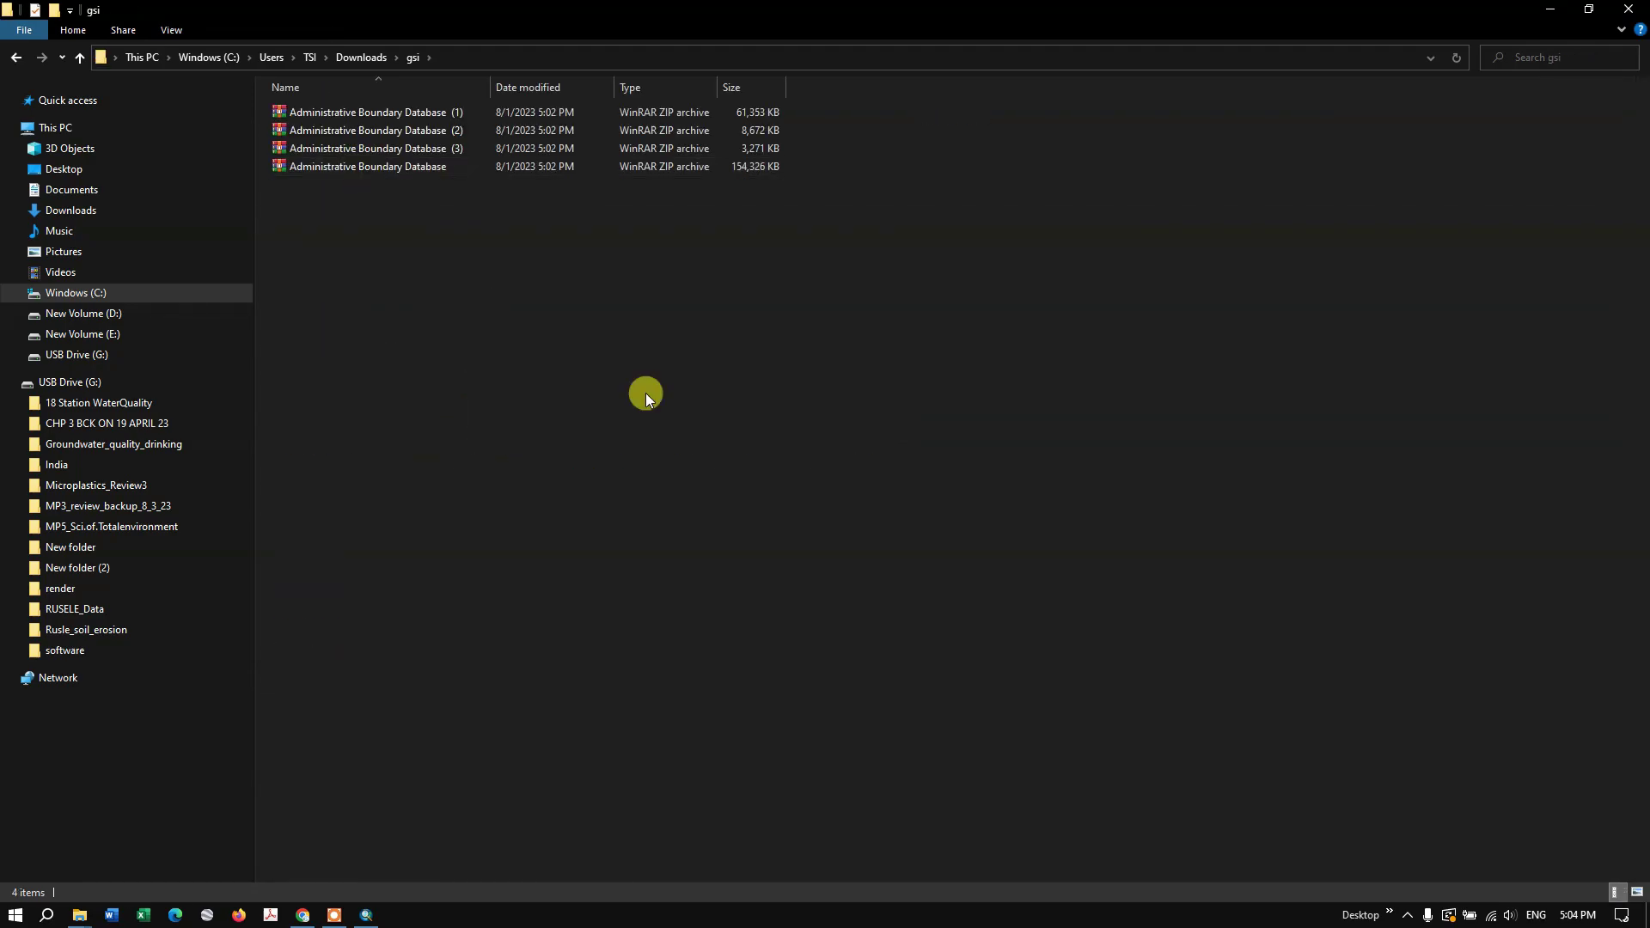
Step: Extract all four Administrative Boundary Database archives into the gsi folder and refresh the file list
drag(720, 306, 516, 112)
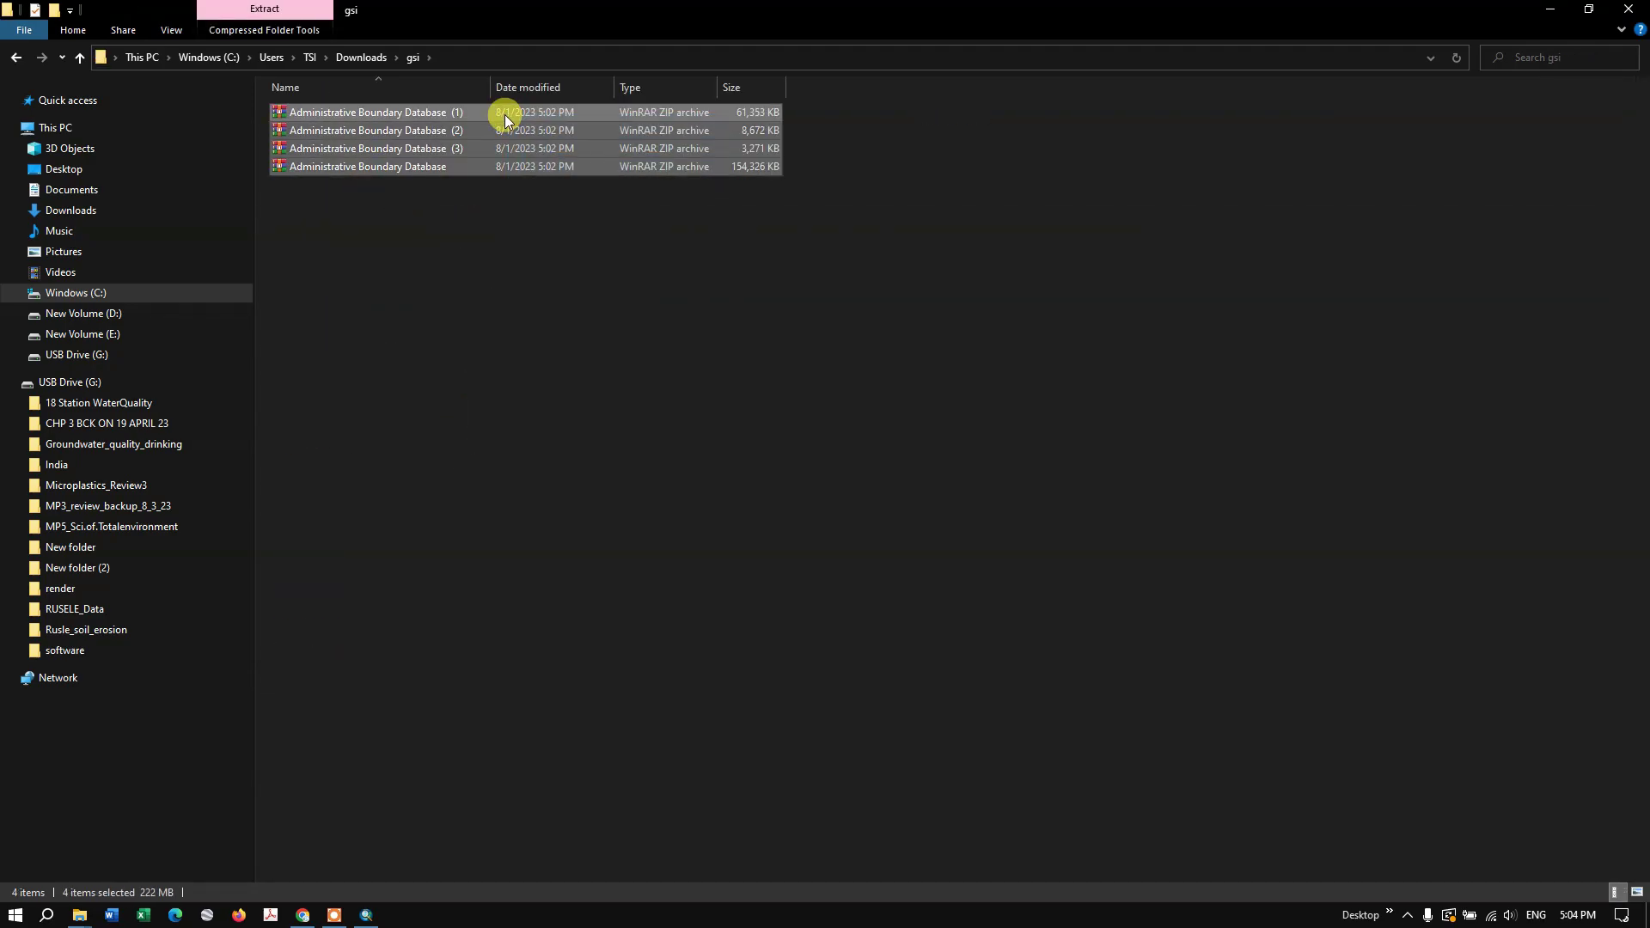
right_click(506, 115)
click(563, 242)
right_click(736, 270)
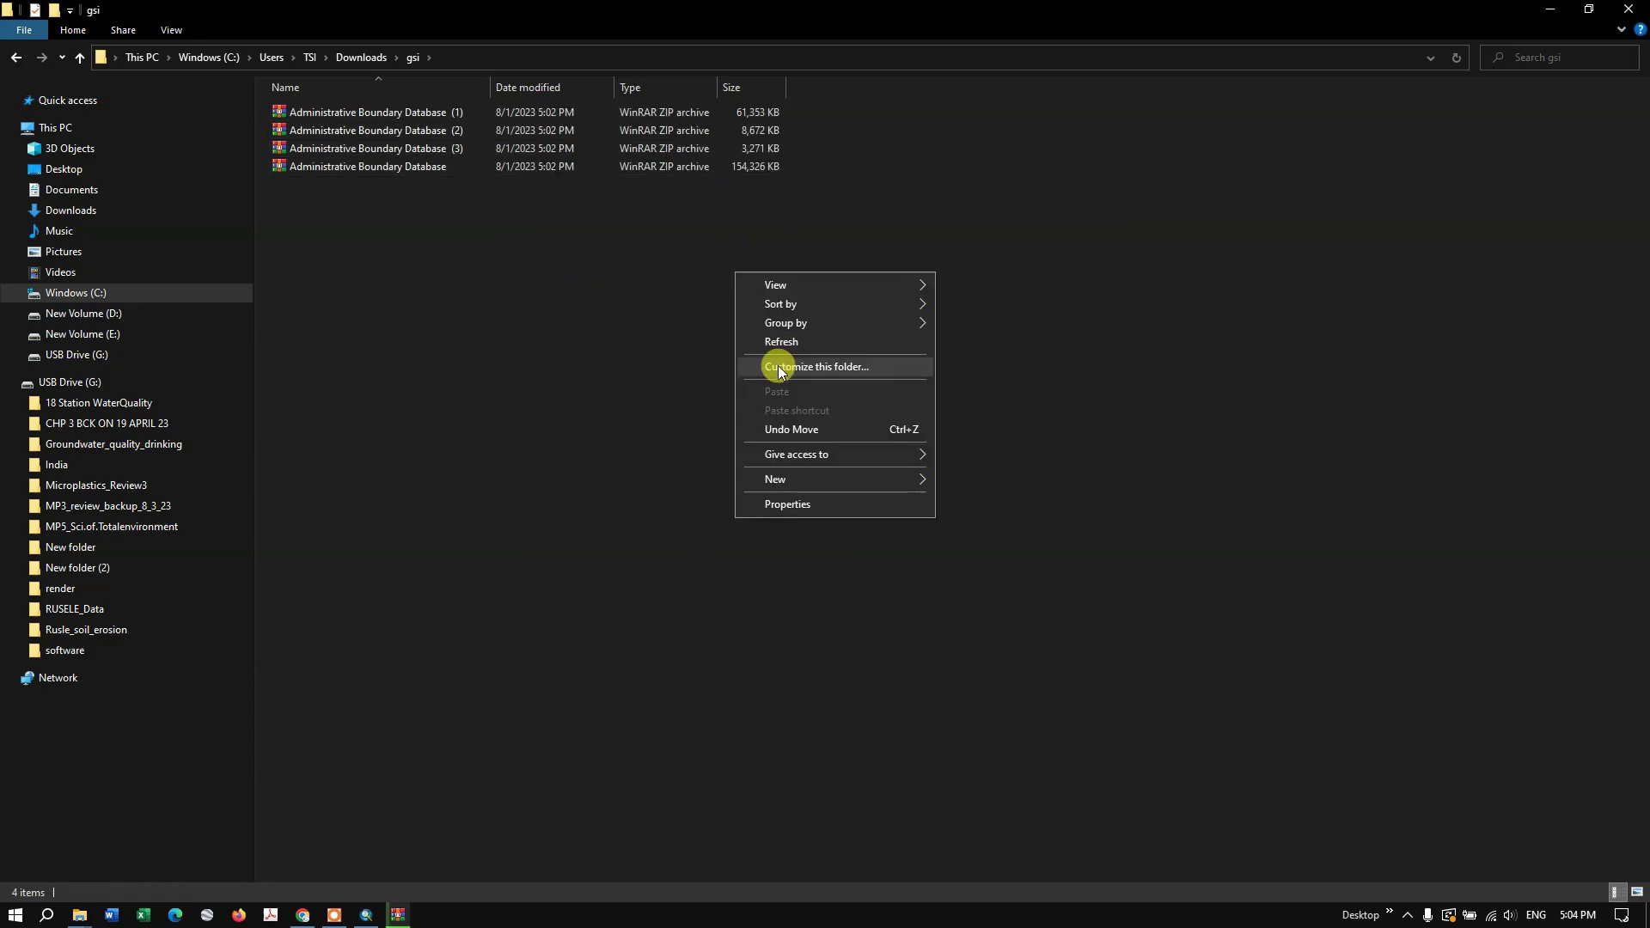
click(785, 339)
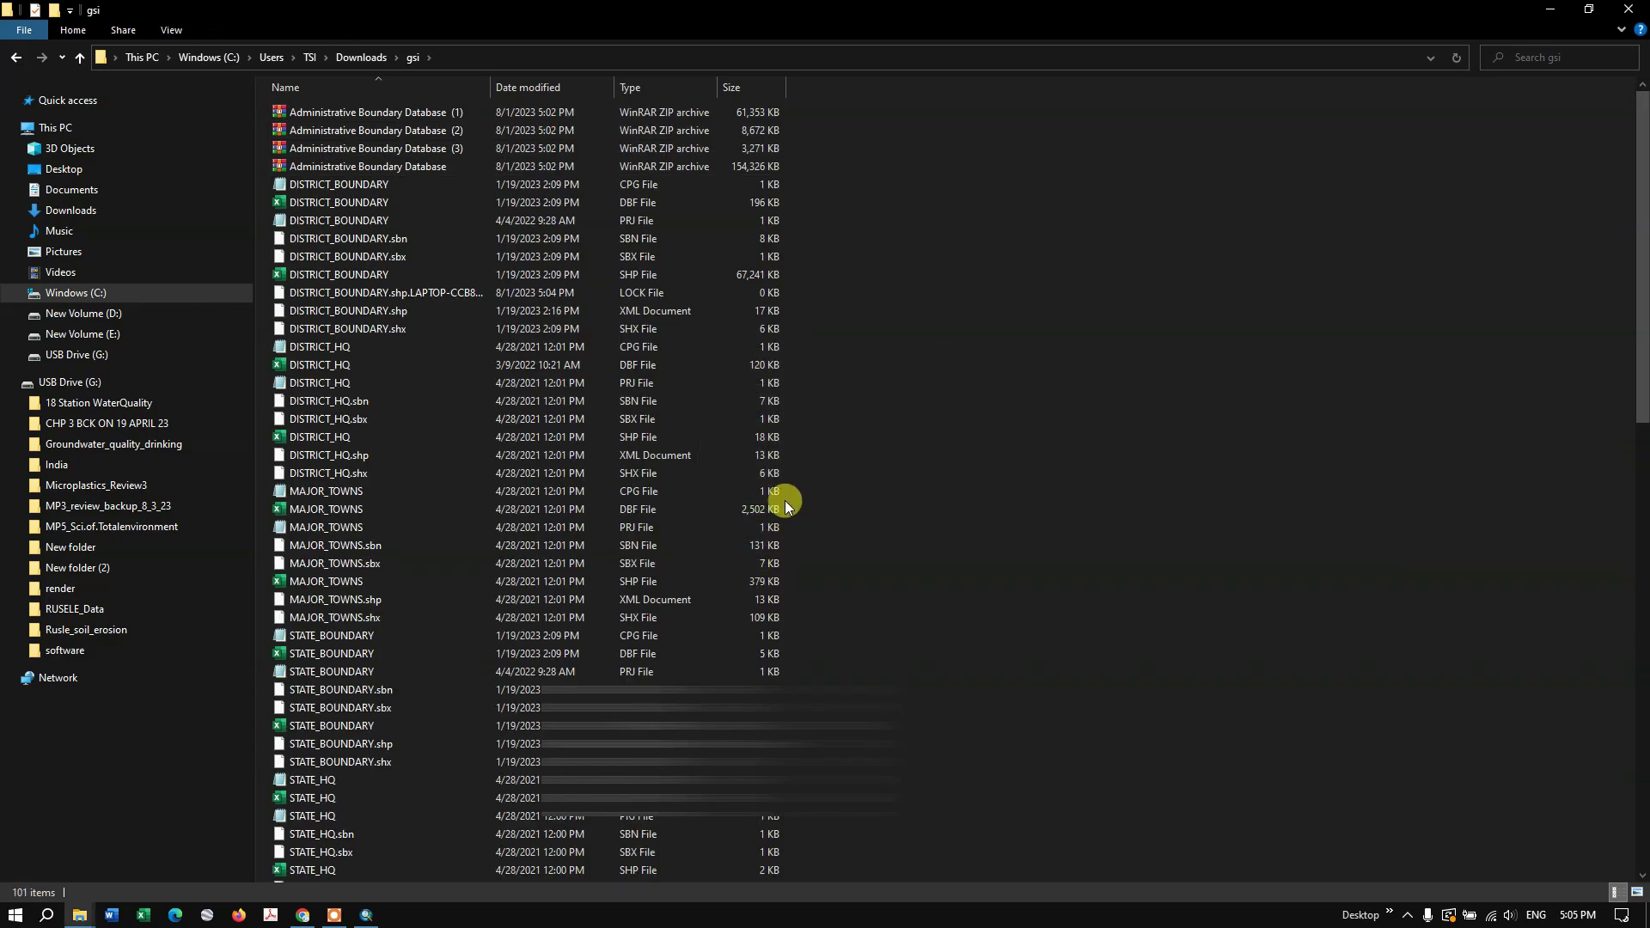
Step: Switch to ArcMap and start adding data to the empty map
click(366, 915)
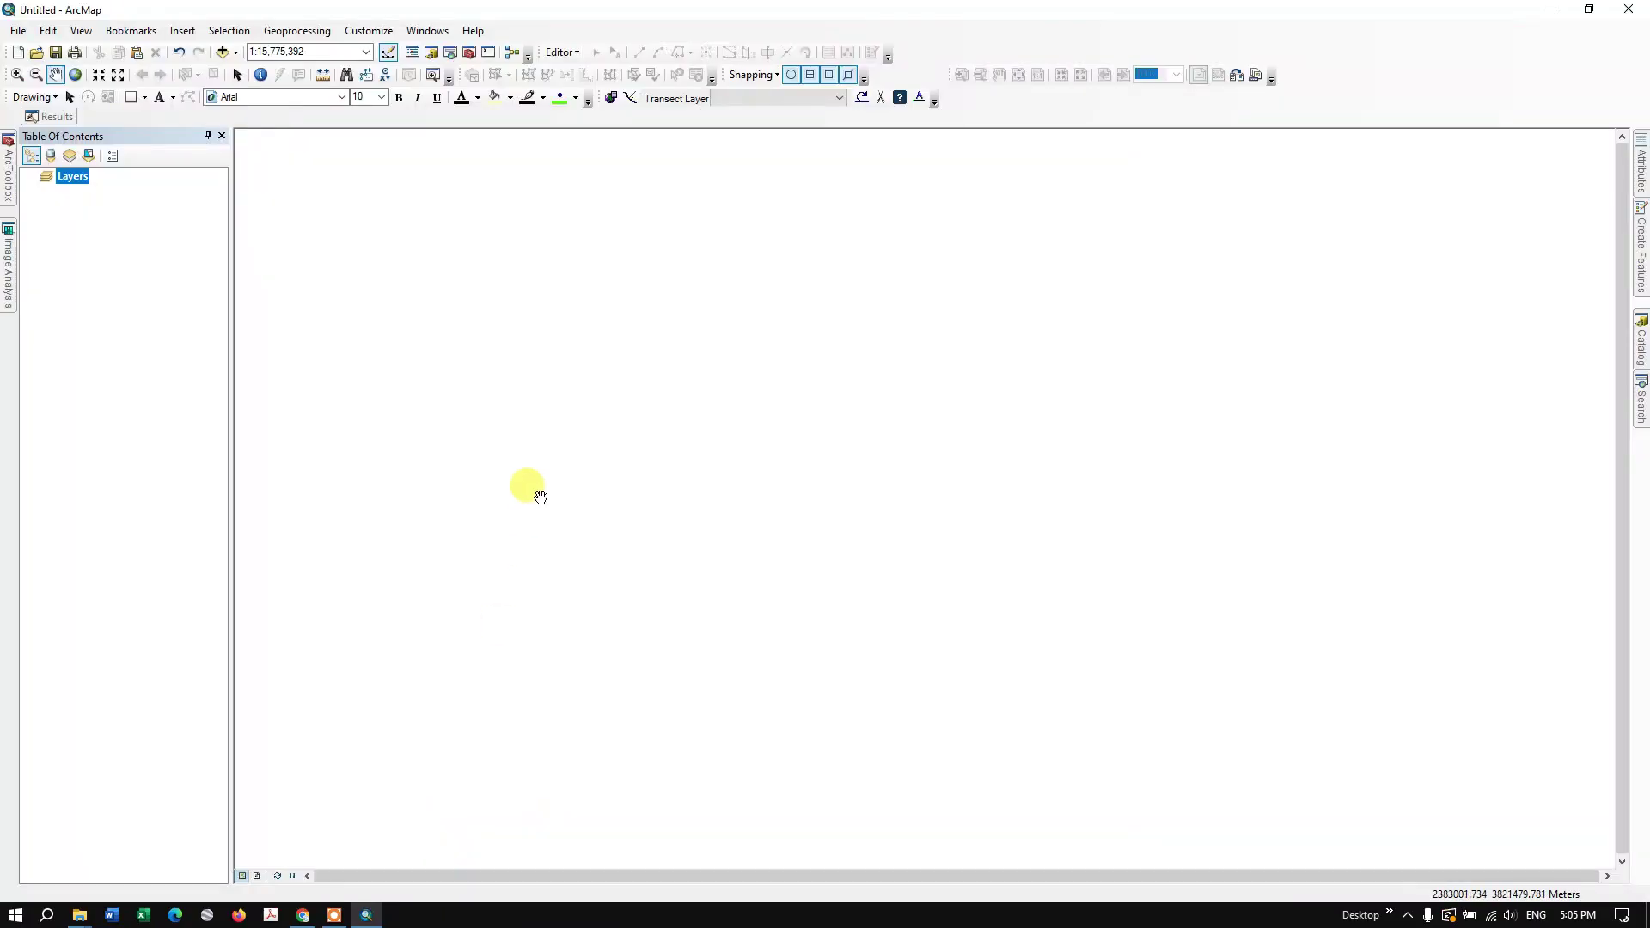
click(223, 51)
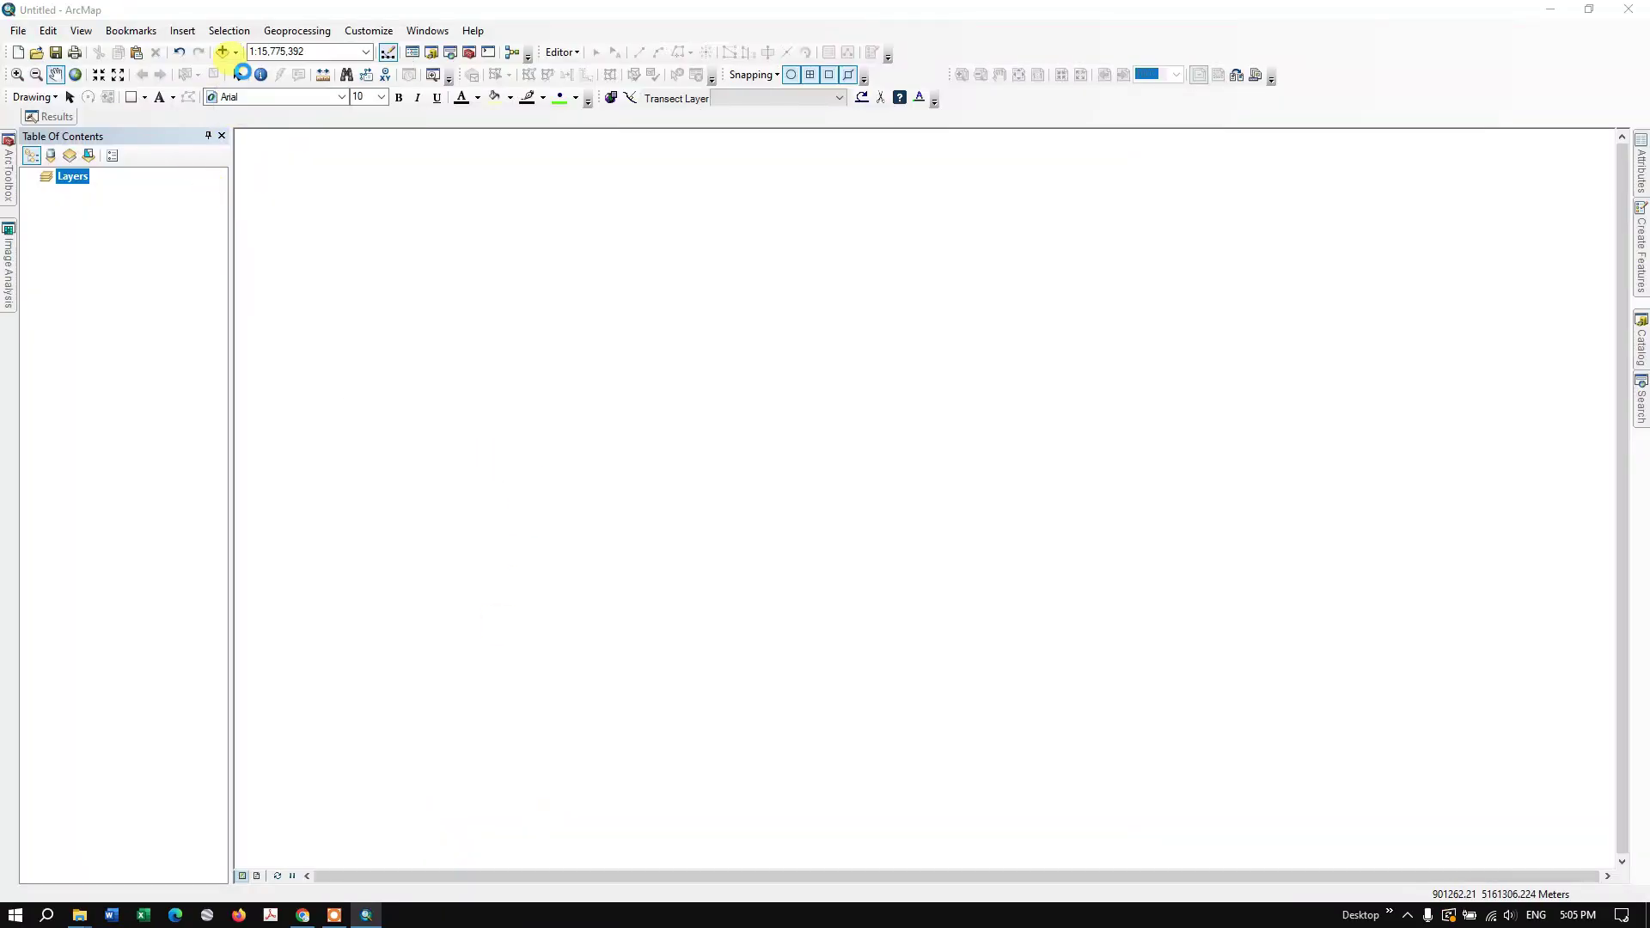
Step: Switch to the browser, filter the portal's products to Administrative Boundary Database and check the coverage level of OVSF/1M/6
click(303, 915)
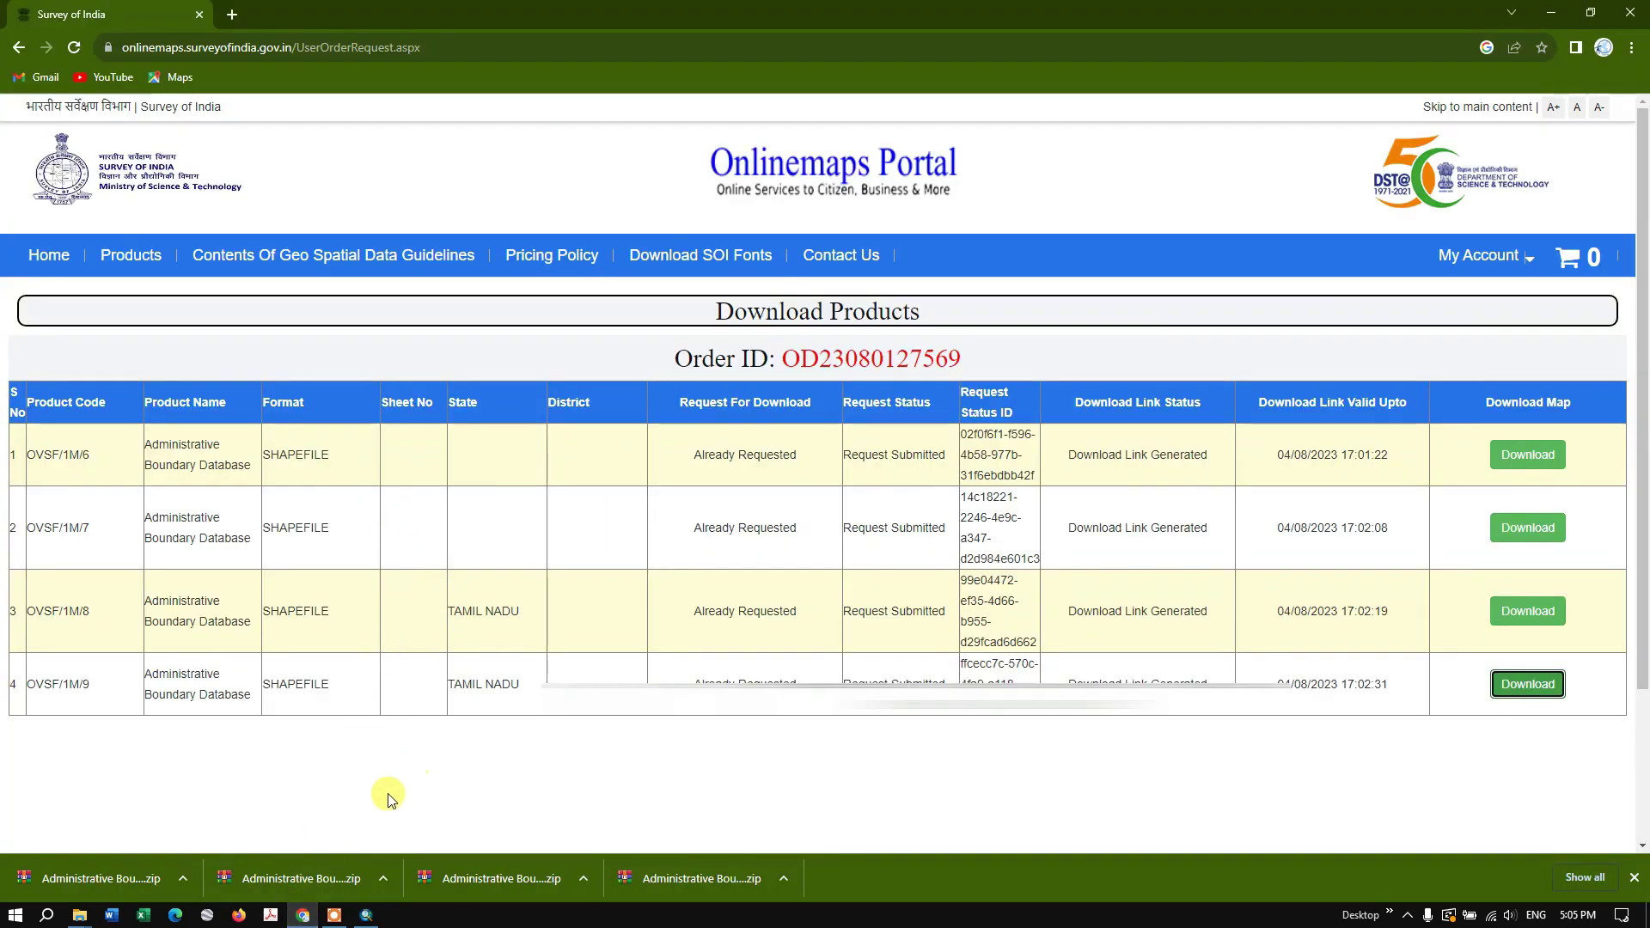
click(156, 260)
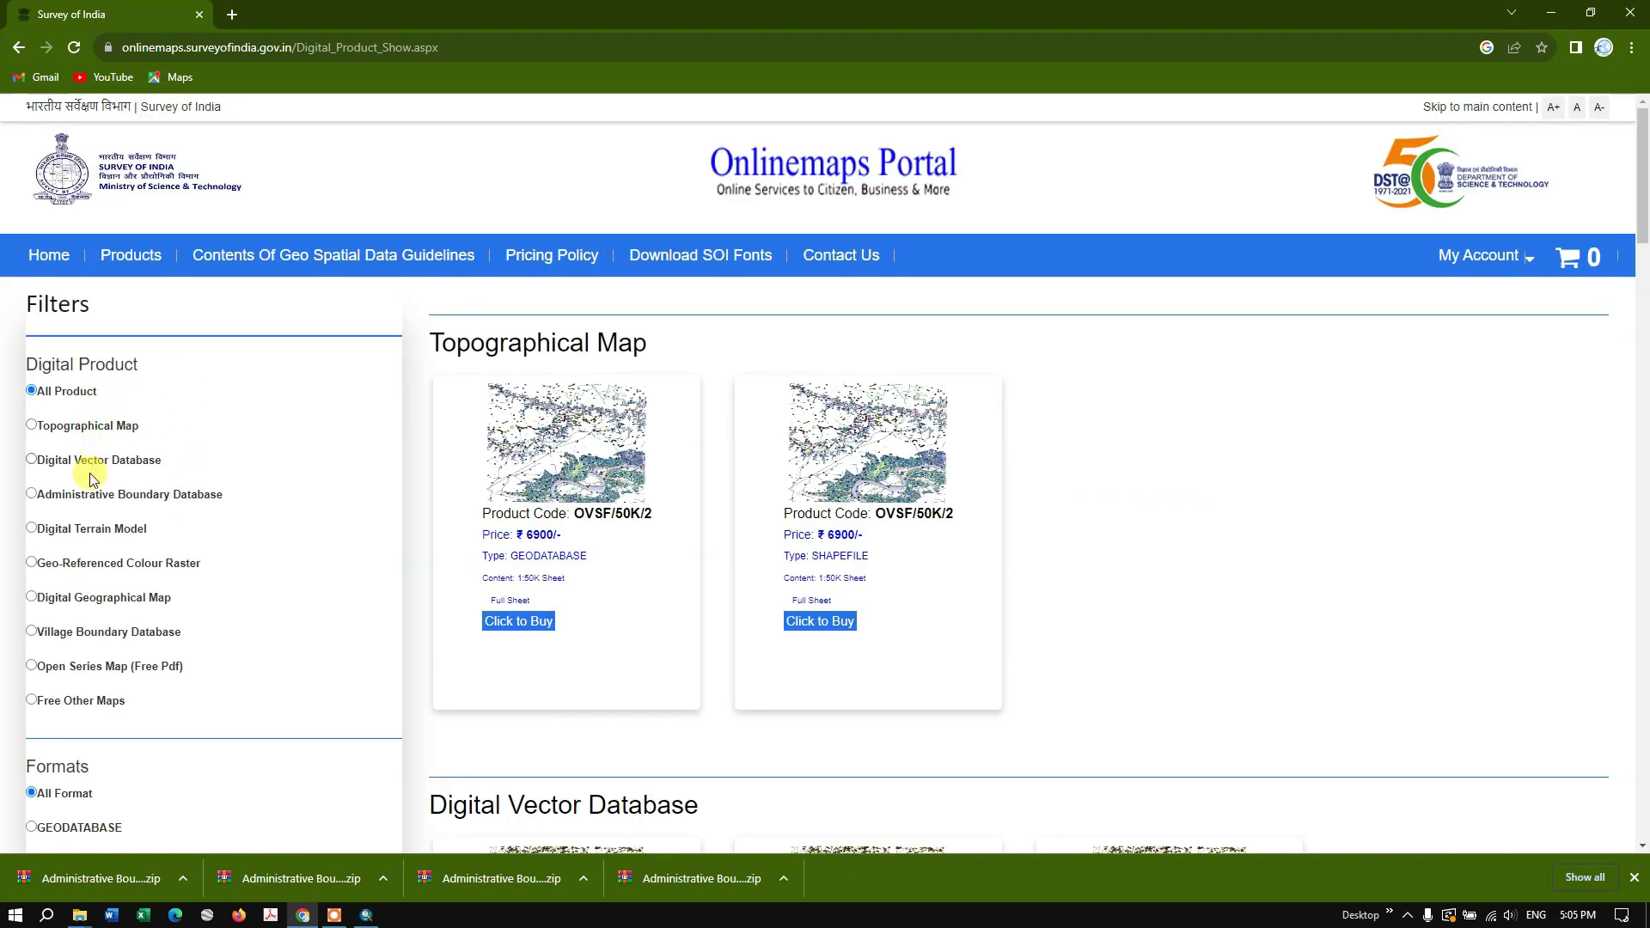
click(120, 499)
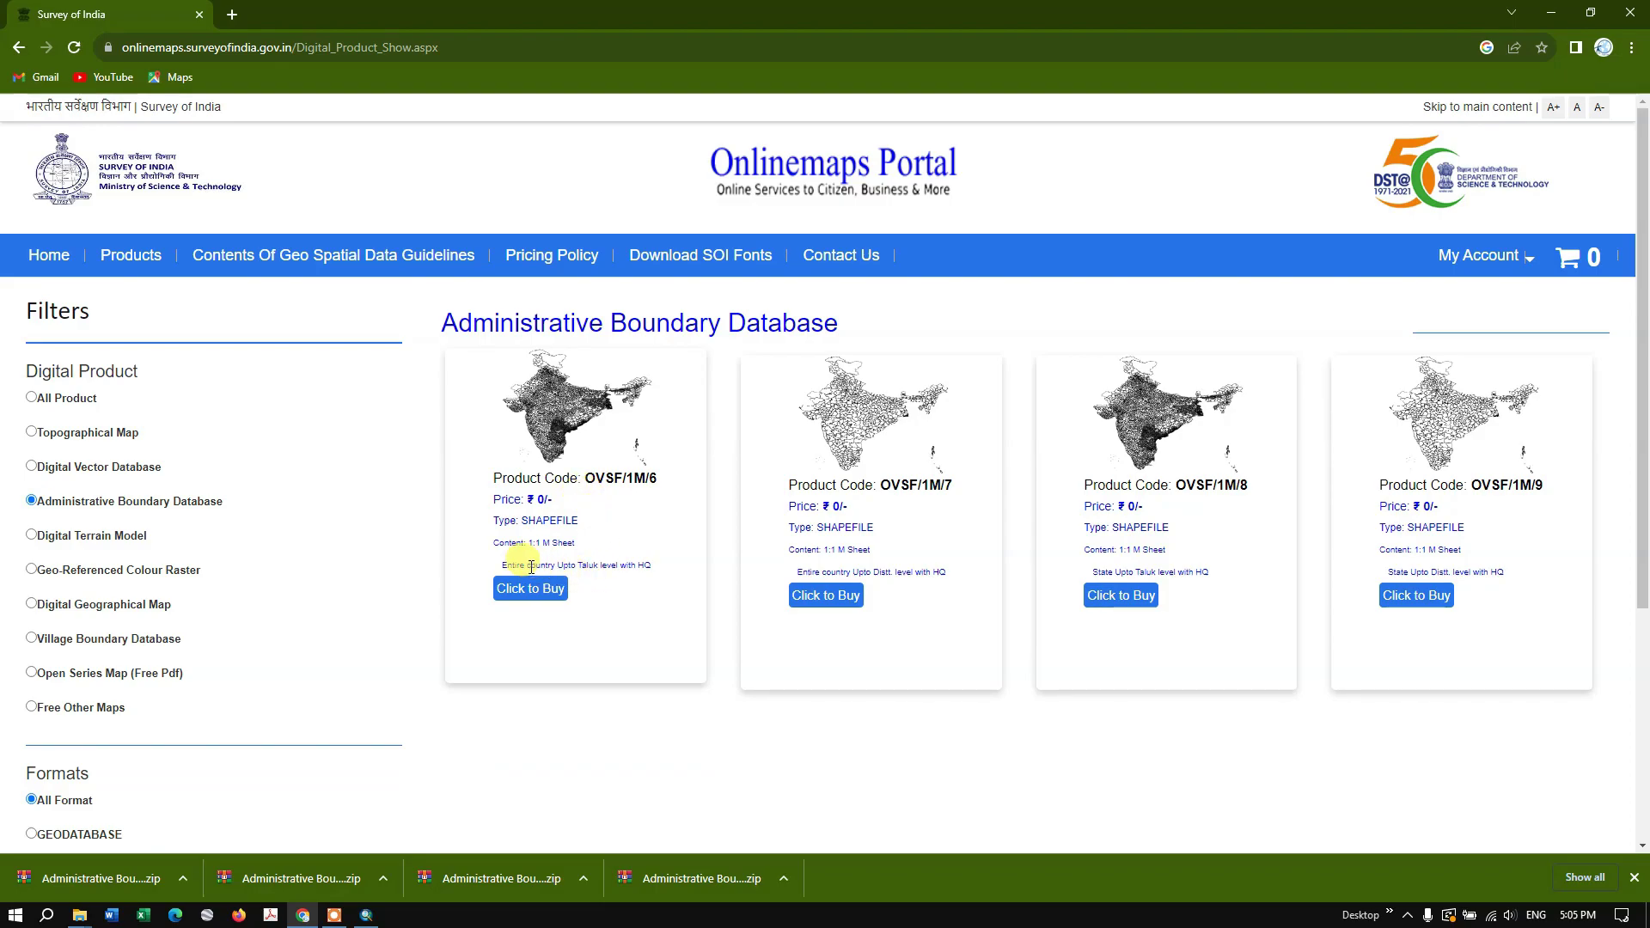
drag(578, 566, 616, 566)
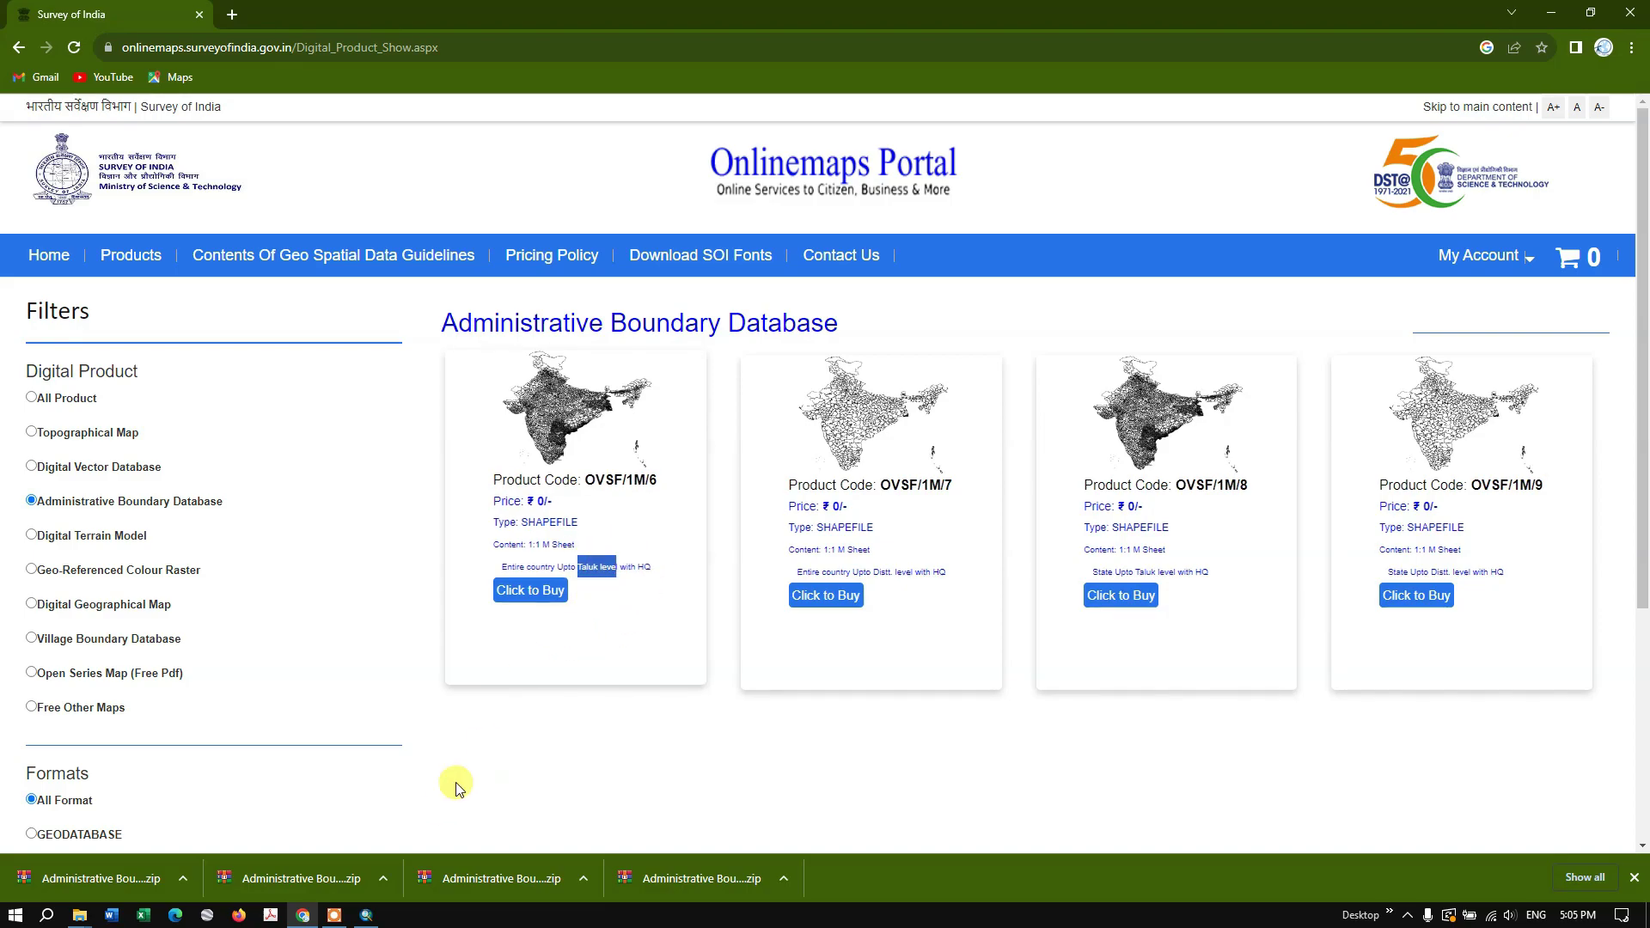
Step: Switch back to ArcMap and add SUBDISTRICT_BOUNDARY.shp from the gsi folder to the map
click(368, 915)
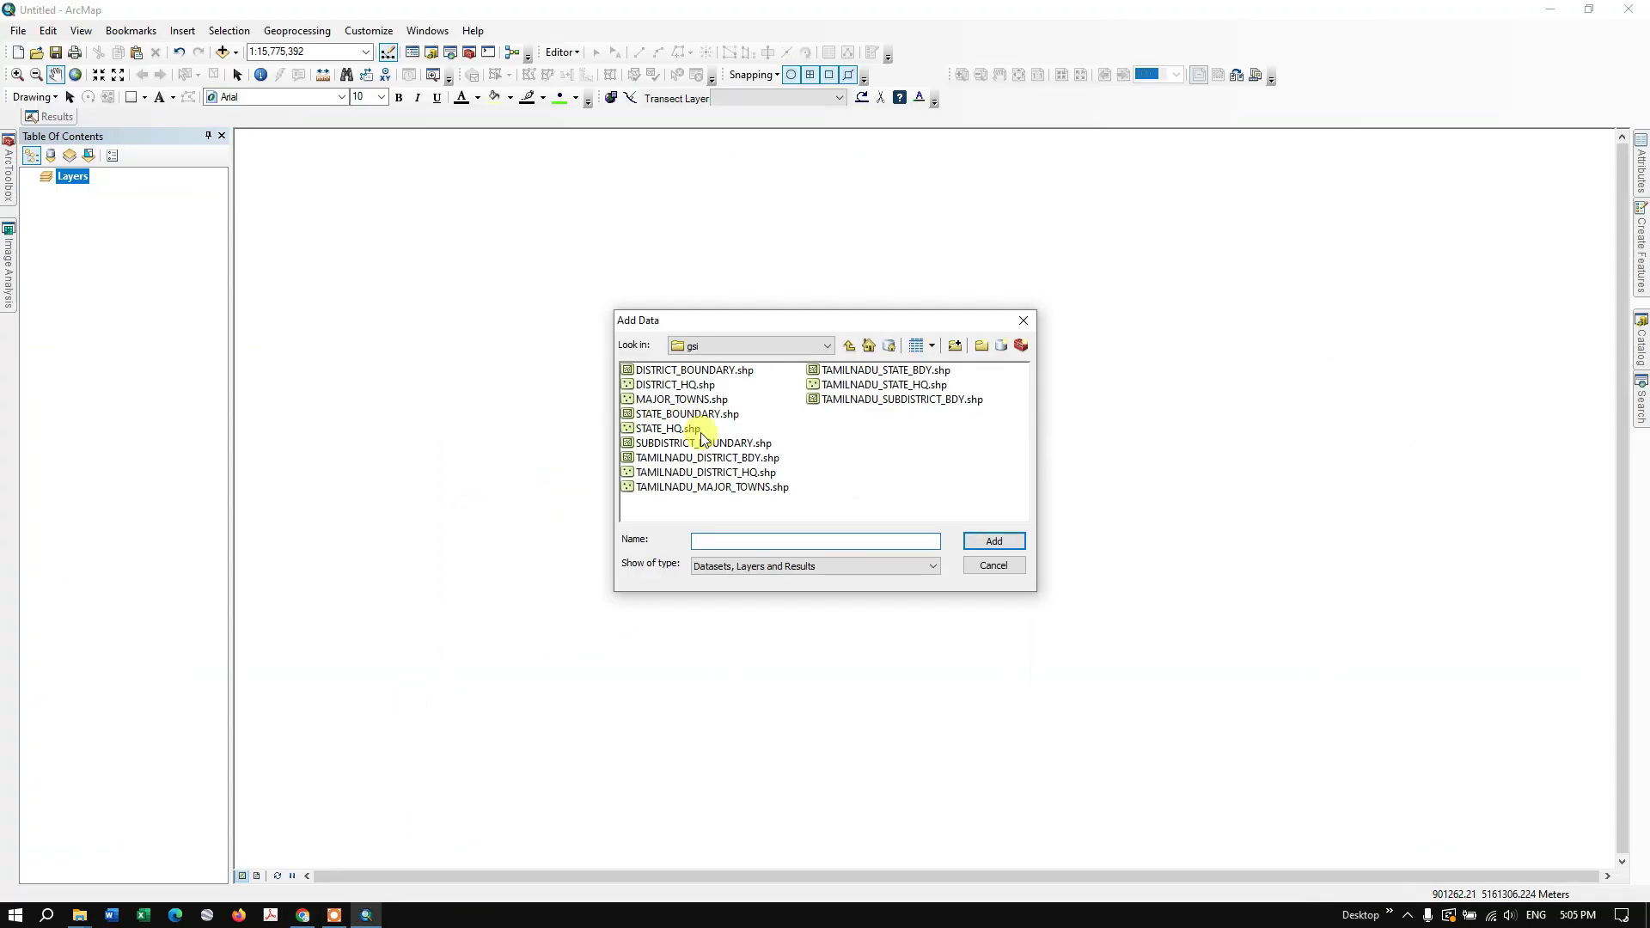
click(681, 458)
click(688, 371)
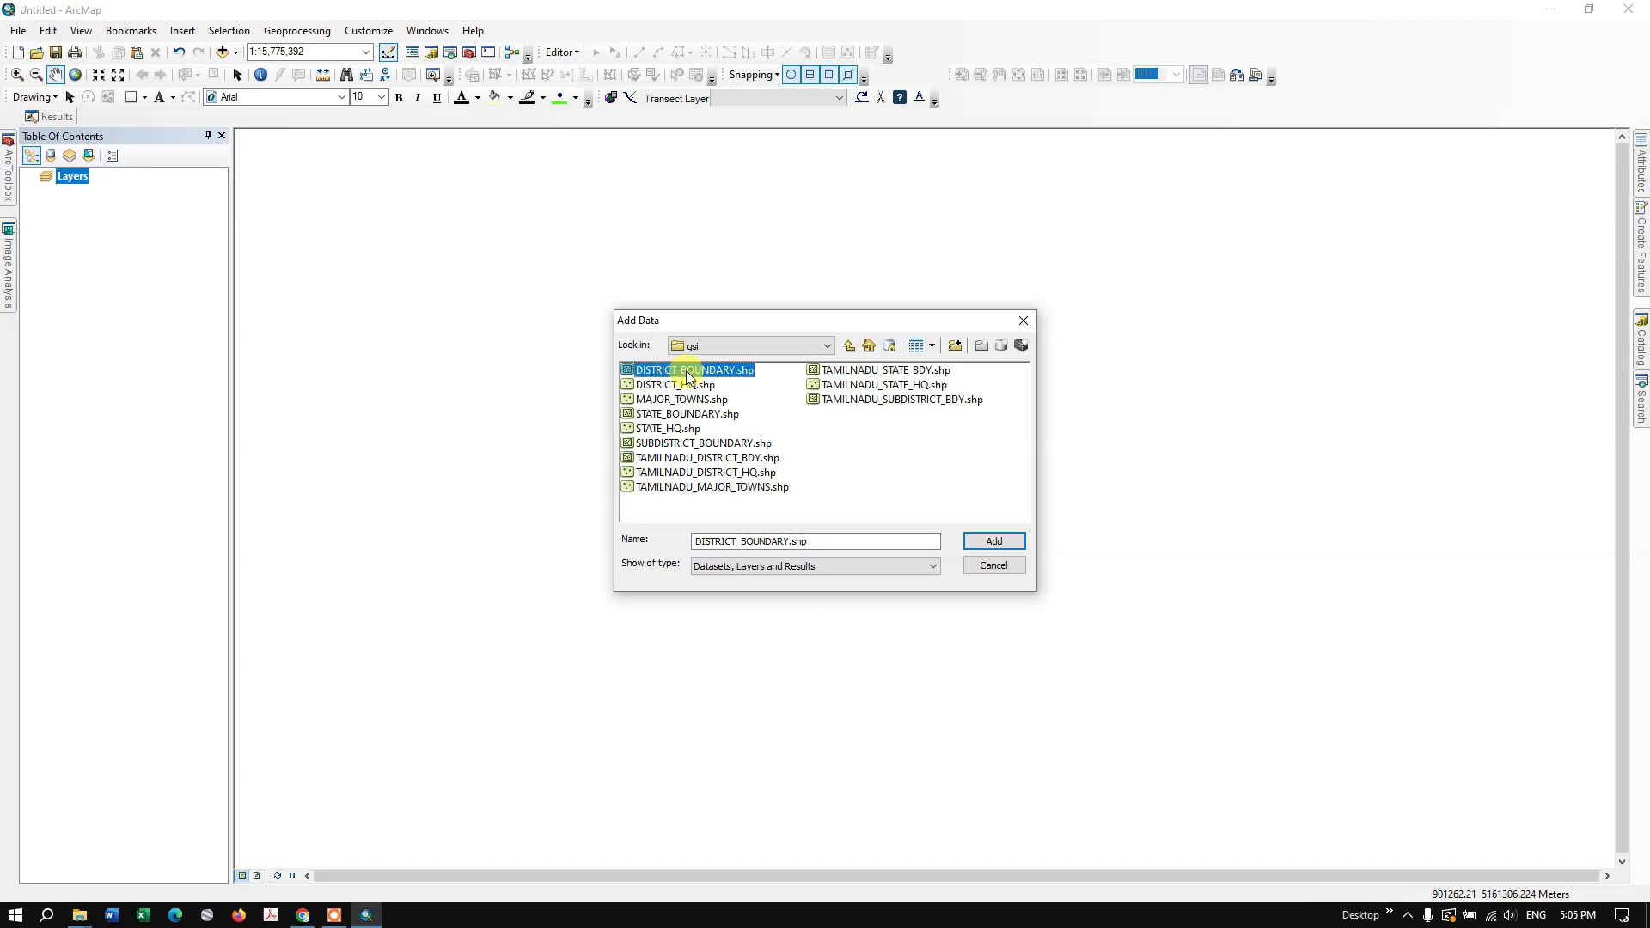
click(692, 385)
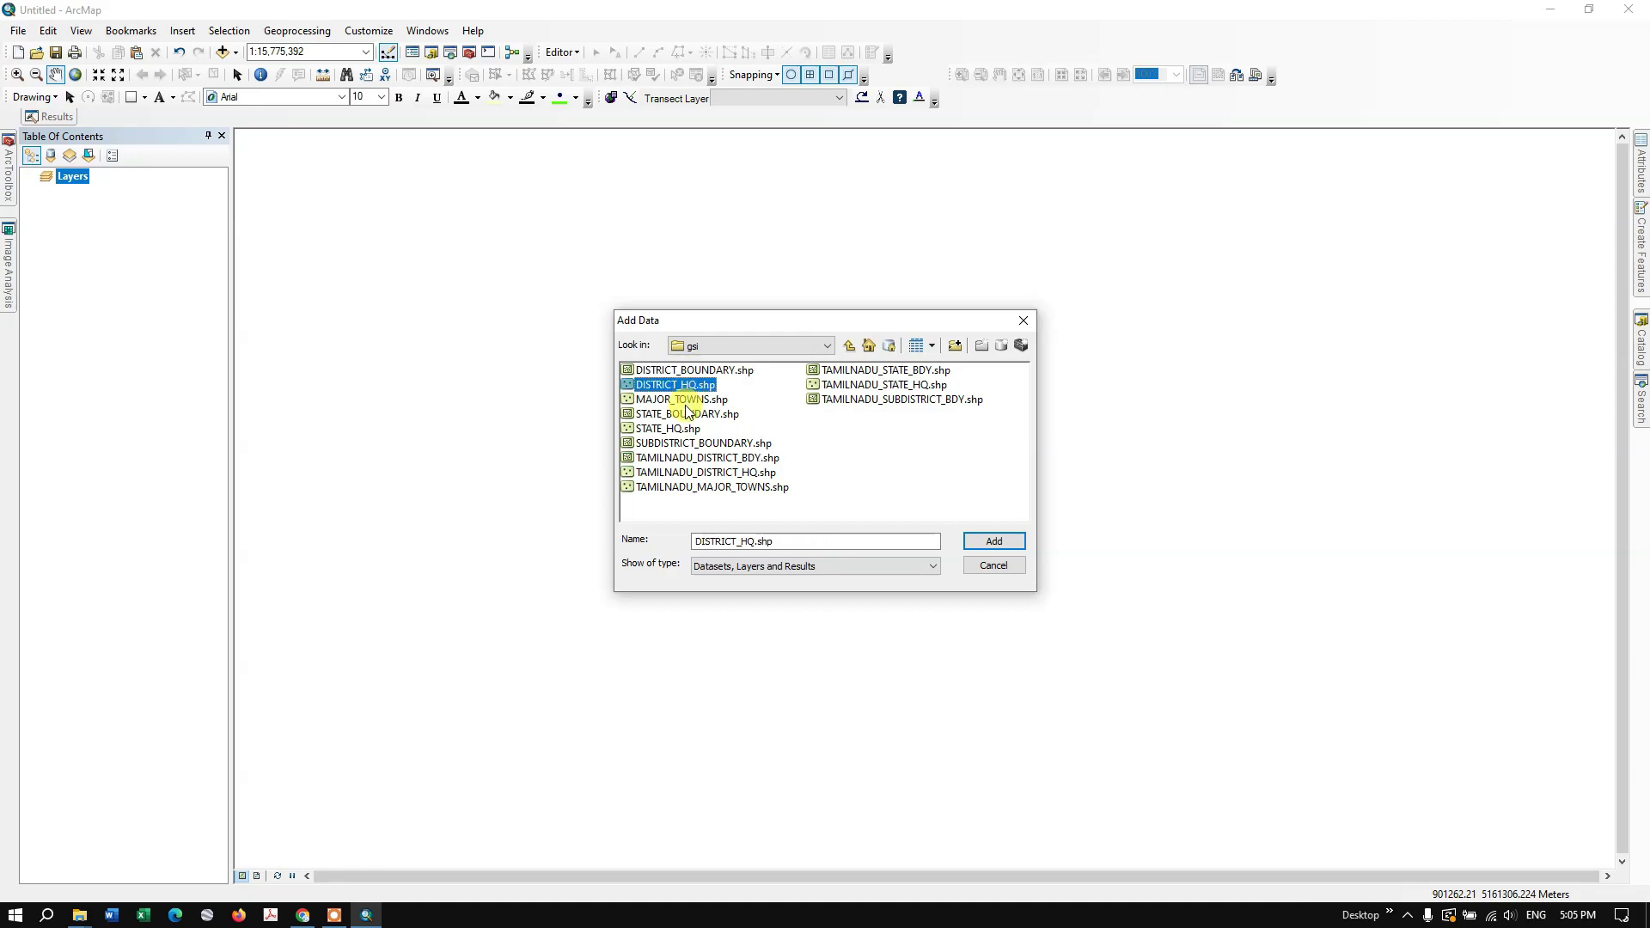
click(679, 414)
click(677, 445)
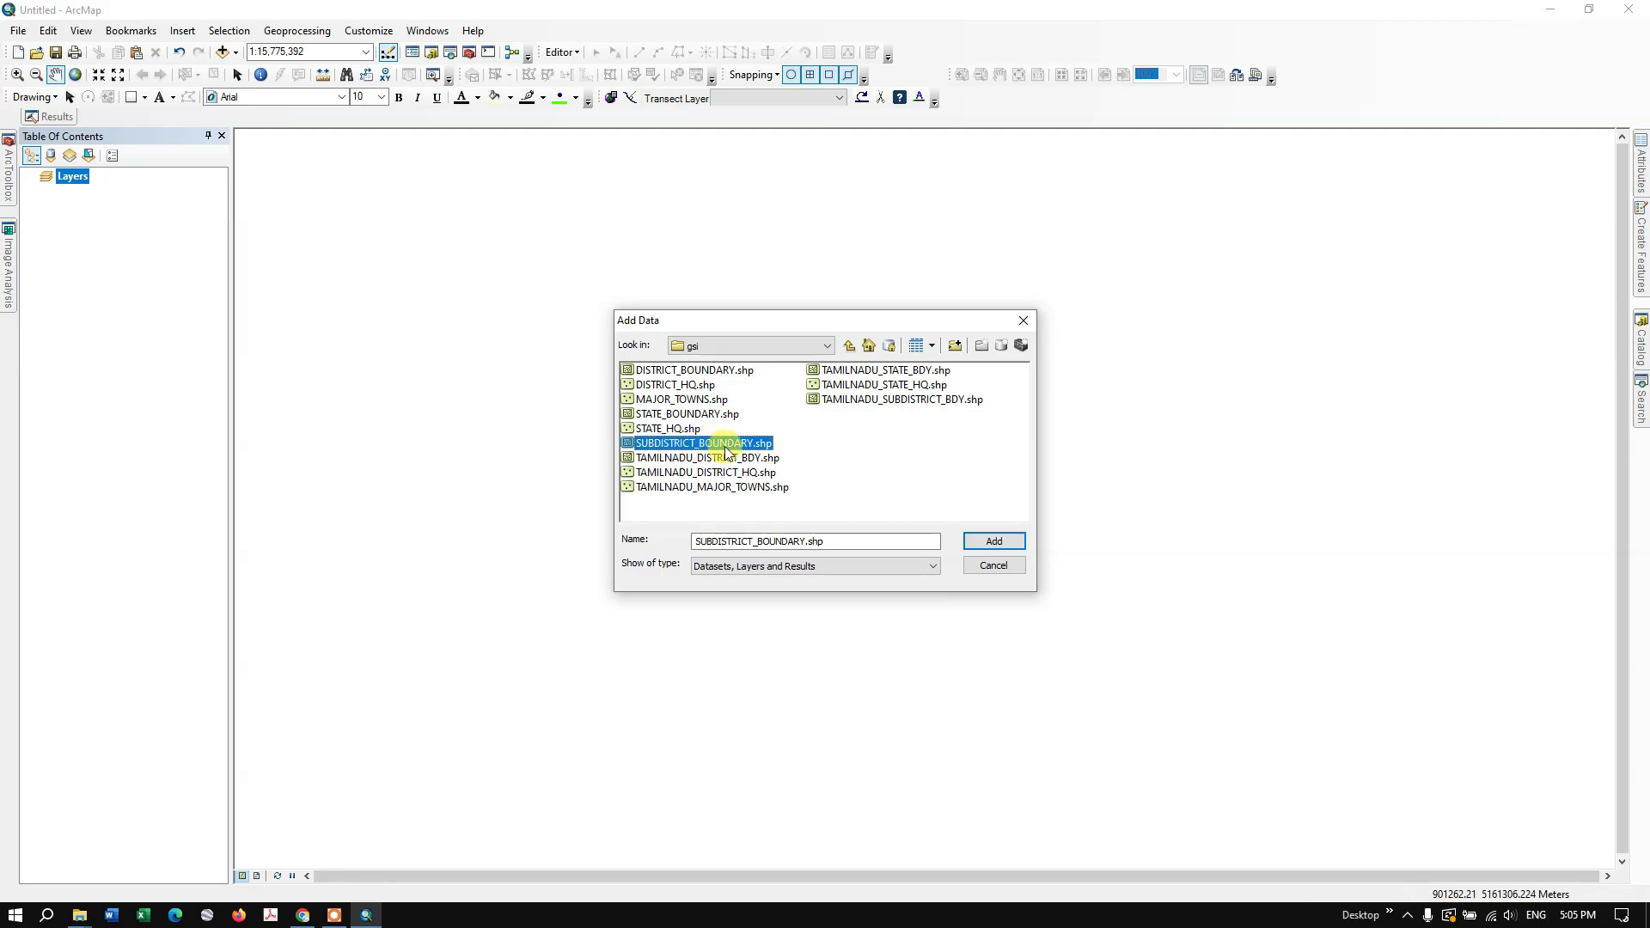
click(1016, 542)
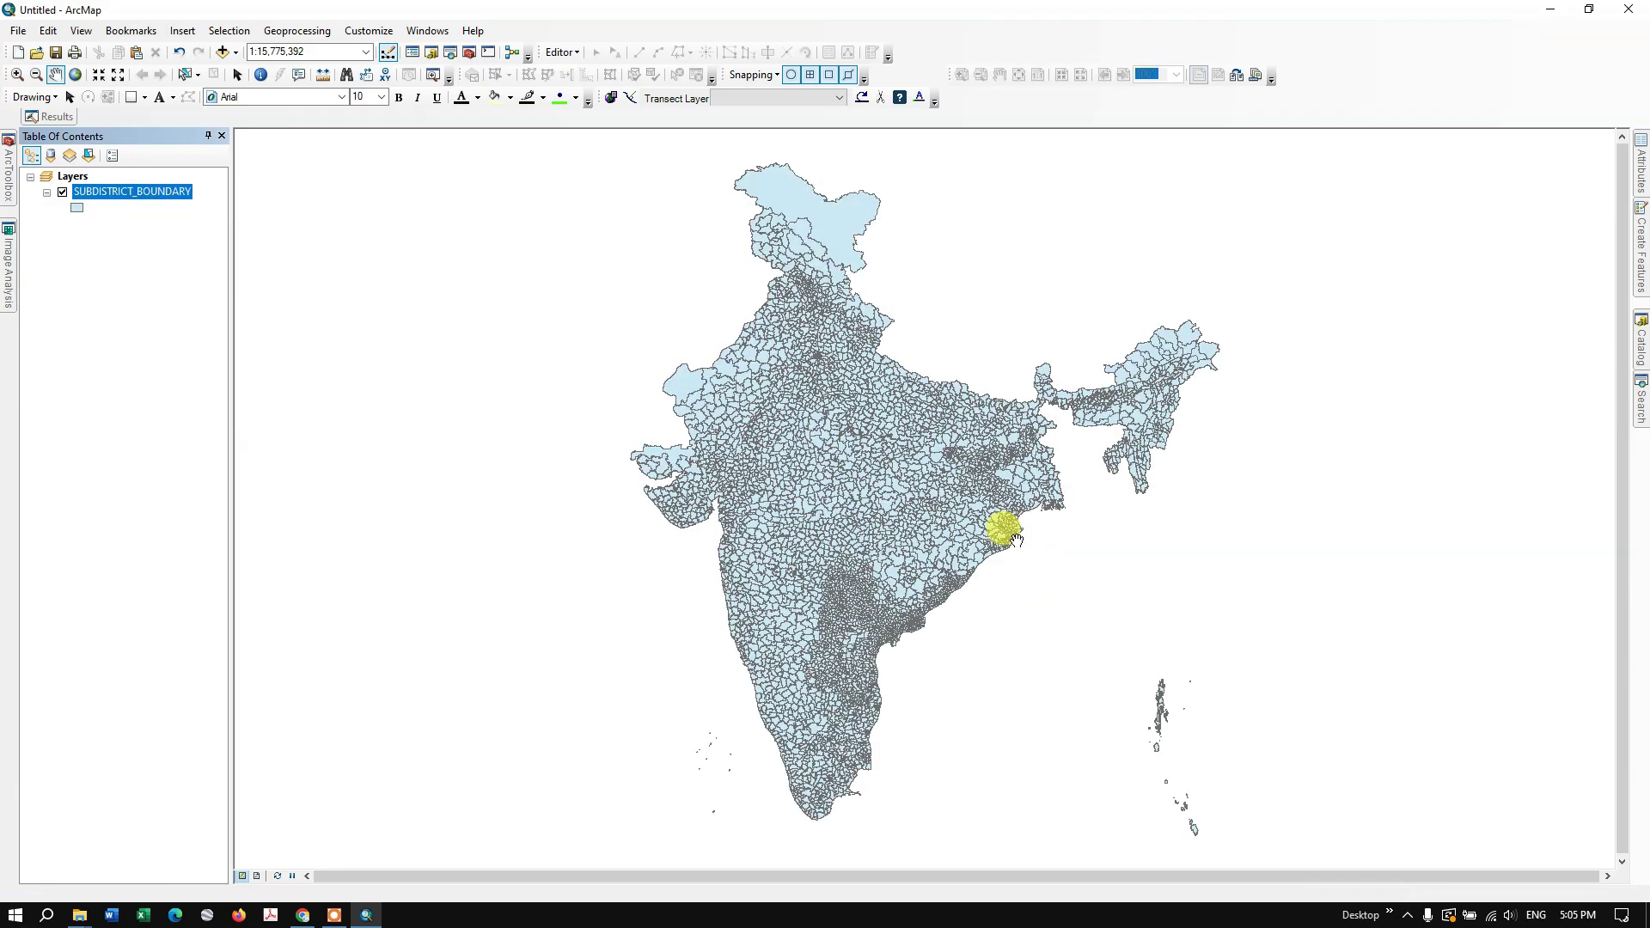
Step: Open the attribute table of the SUBDISTRICT_BOUNDARY layer and widen it to examine the district, state and tehsil fields
scroll(877, 596, up, 5)
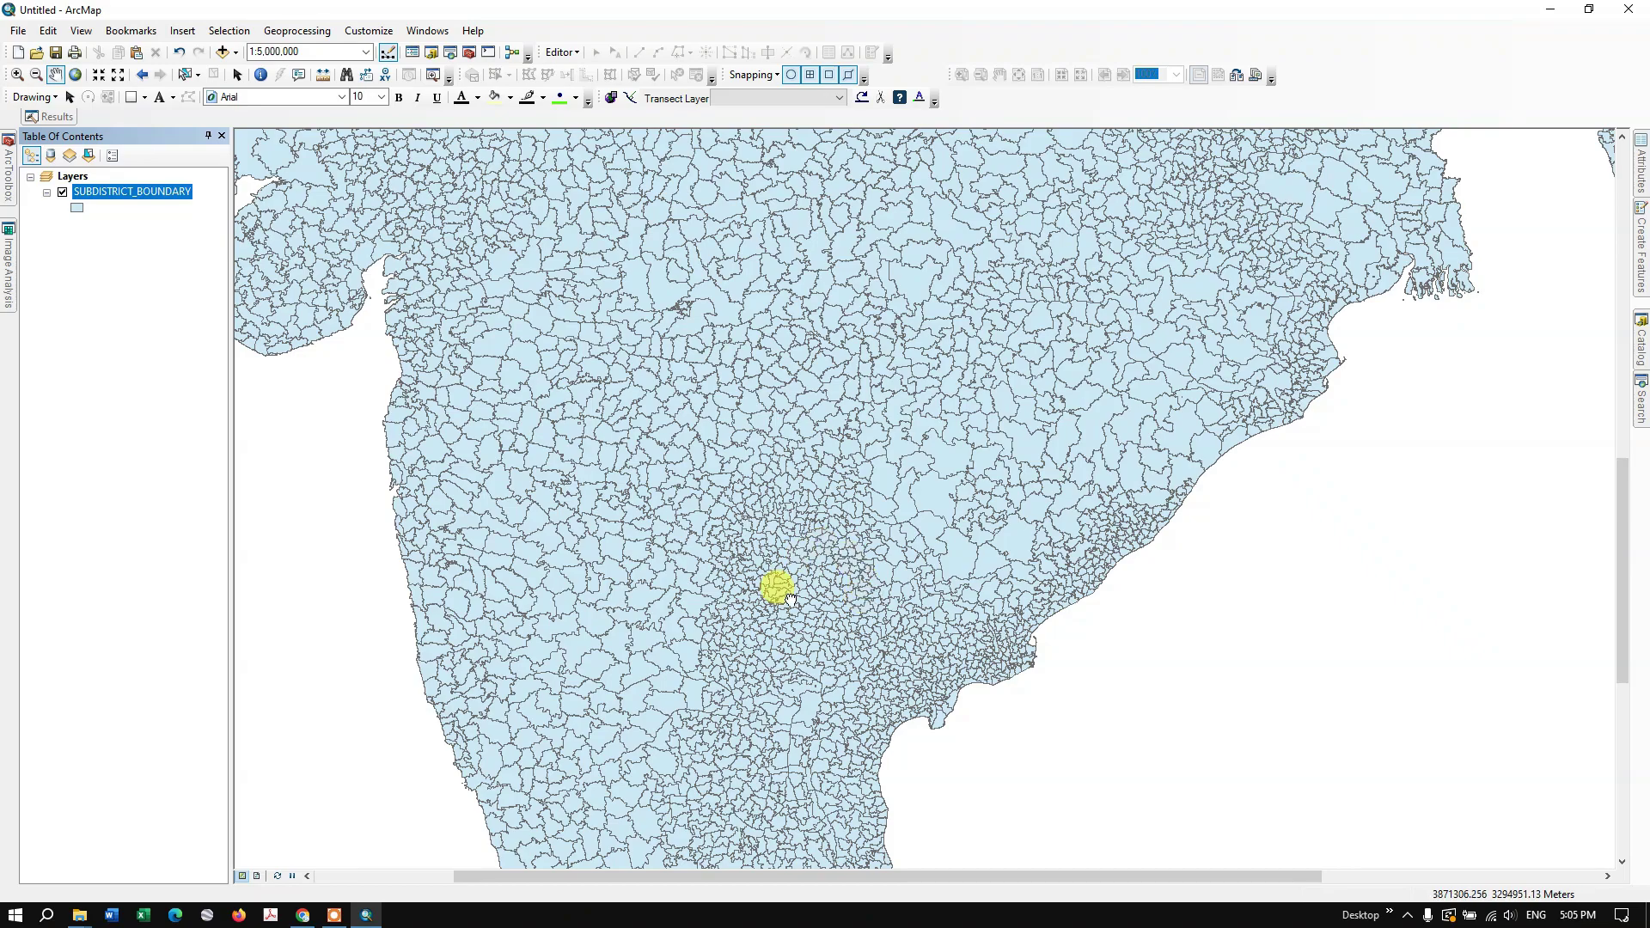
drag(777, 582, 763, 461)
right_click(136, 190)
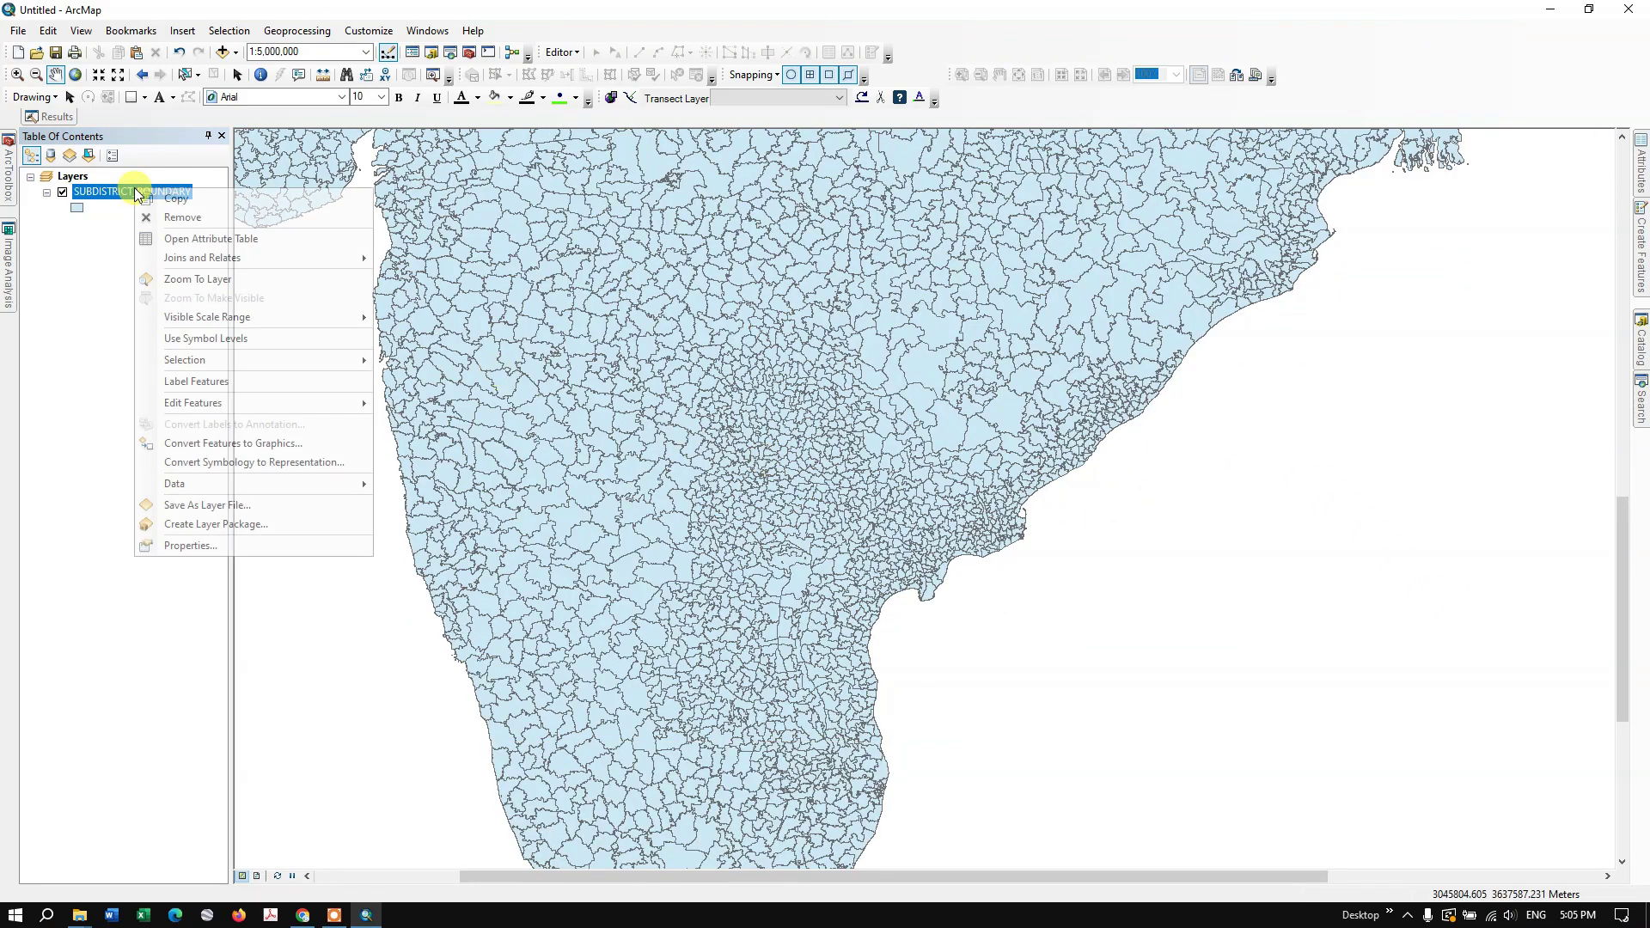
click(206, 239)
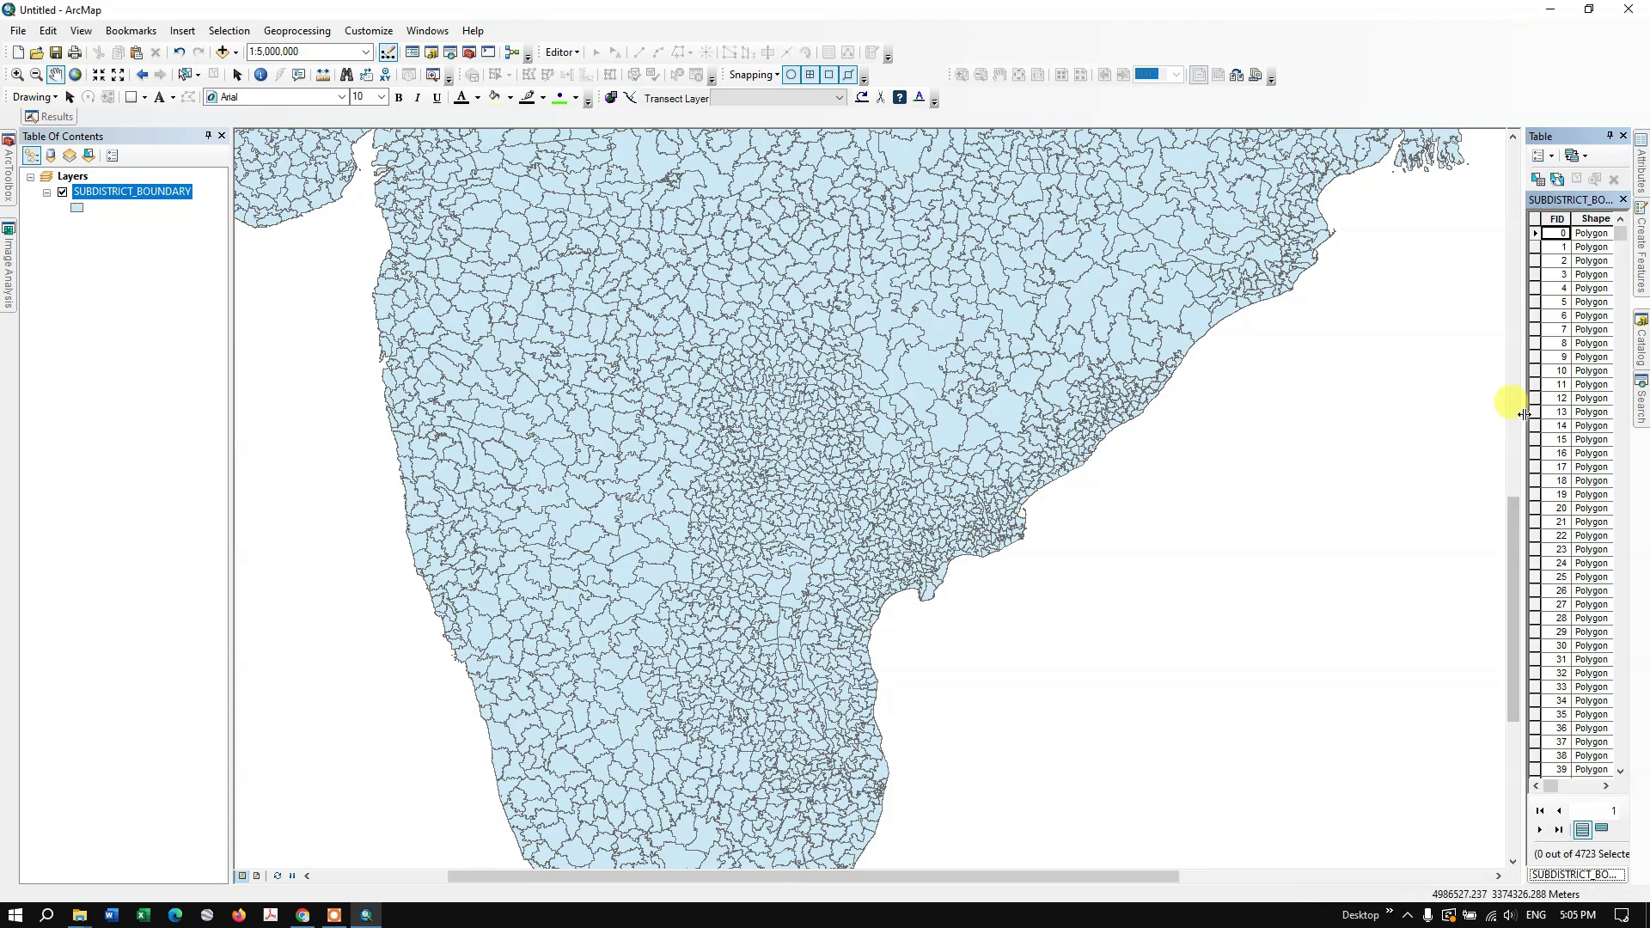
drag(1523, 415, 1477, 421)
drag(1092, 420, 1088, 419)
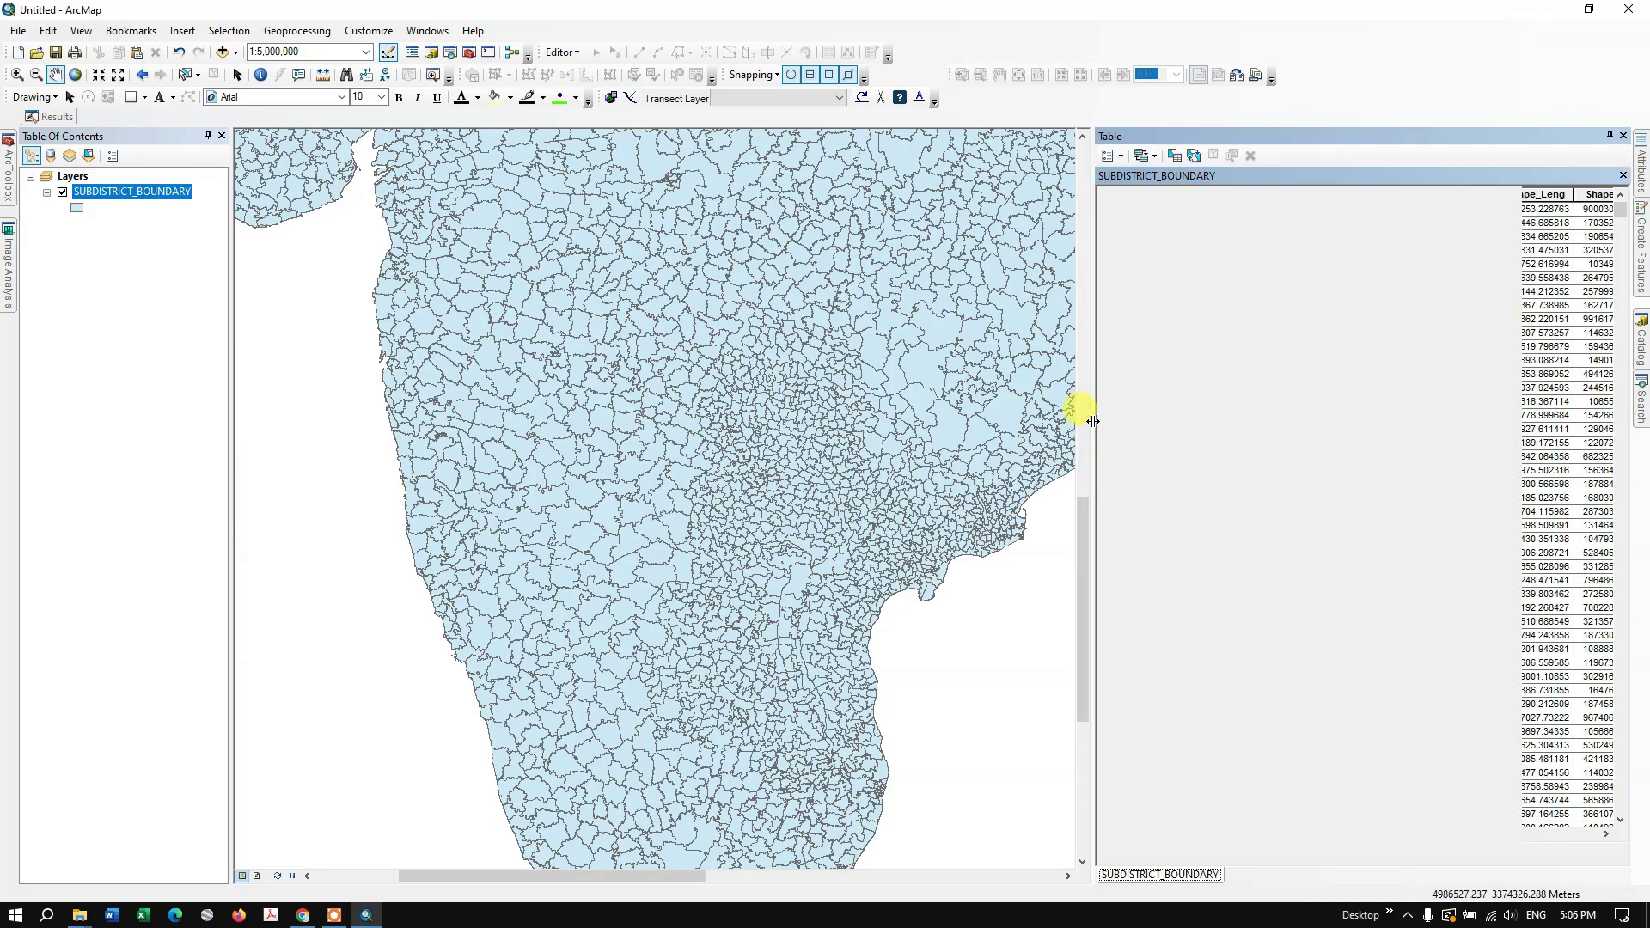
drag(1349, 835, 1300, 850)
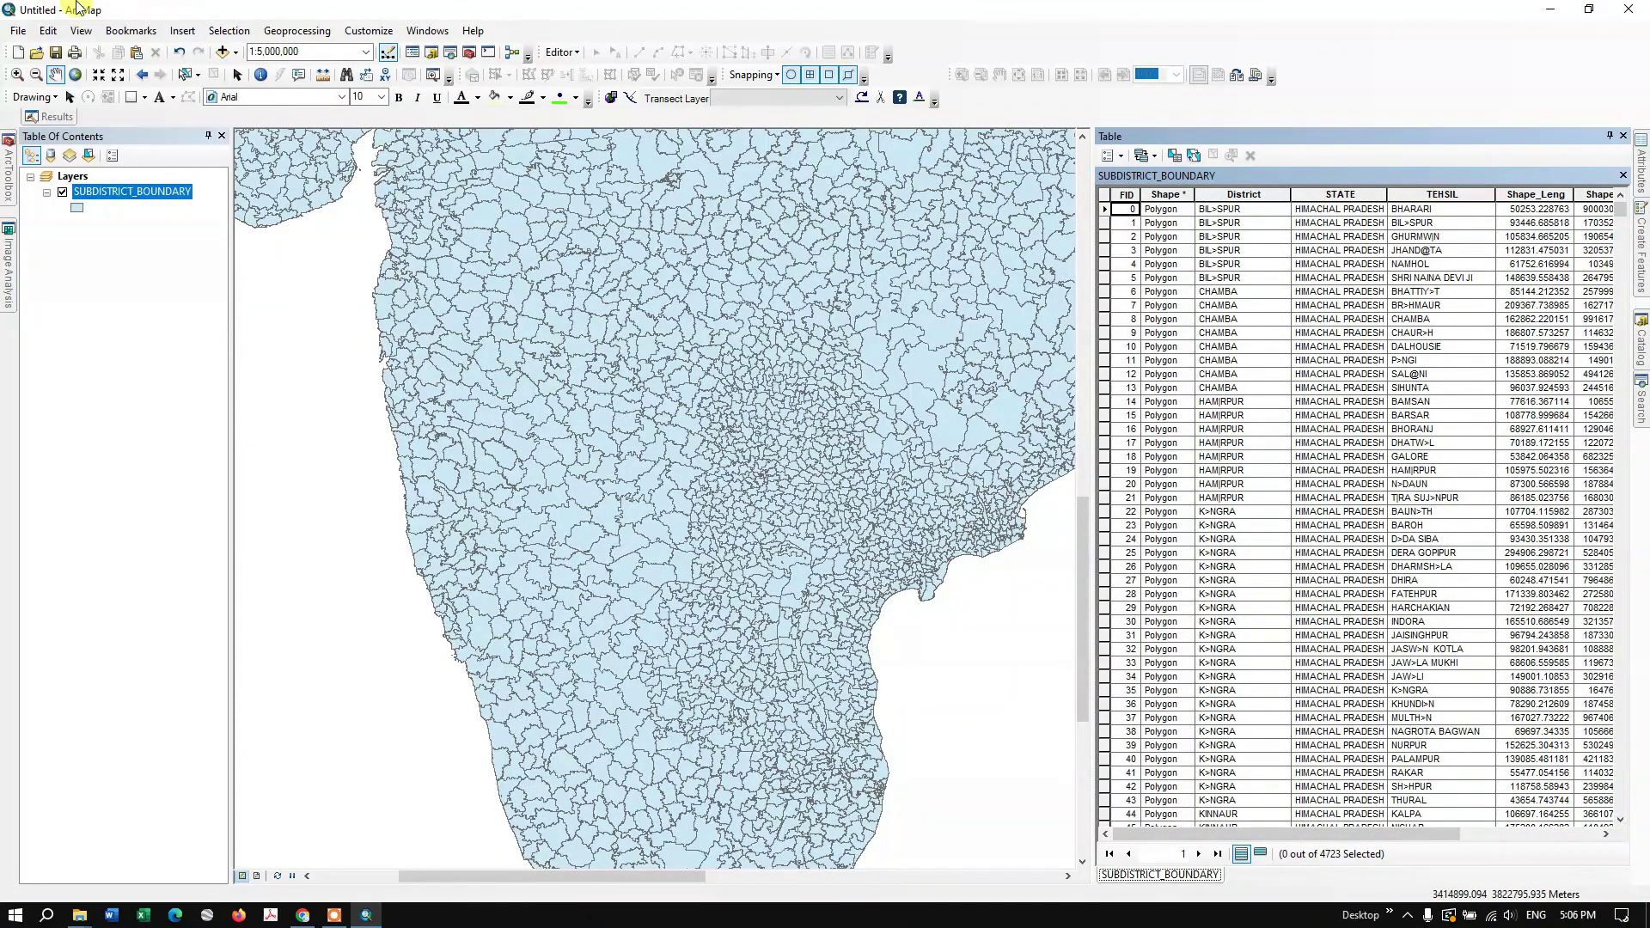
Step: Add DISTRICT_BOUNDARY.shp from the gsi folder to the map
click(236, 53)
click(262, 71)
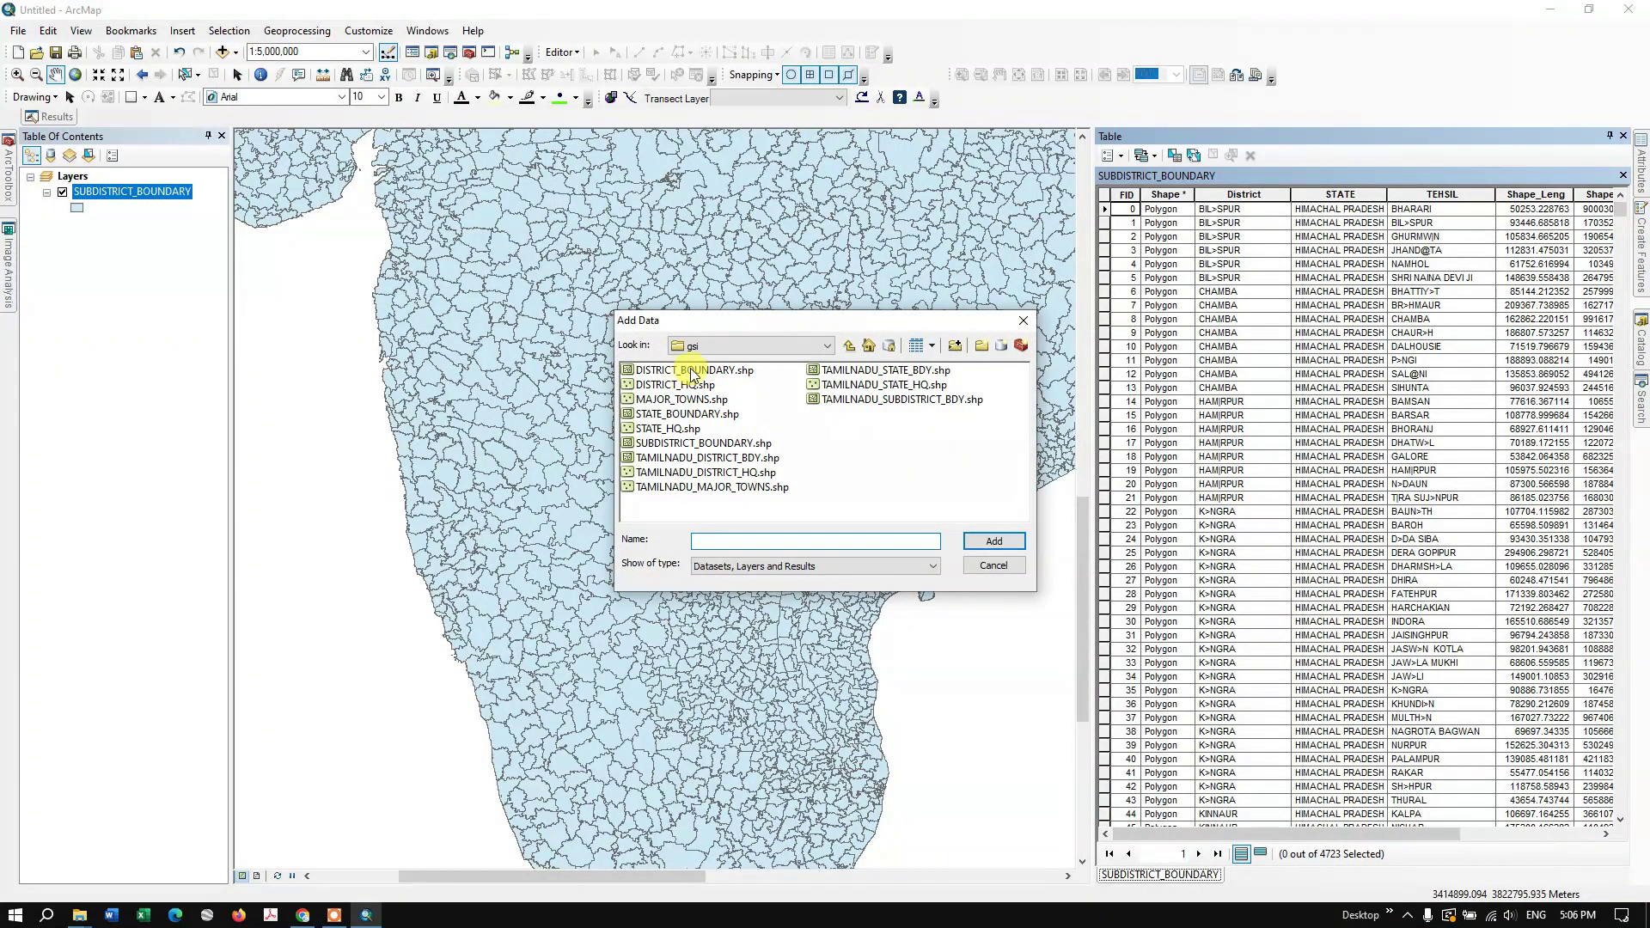
click(693, 373)
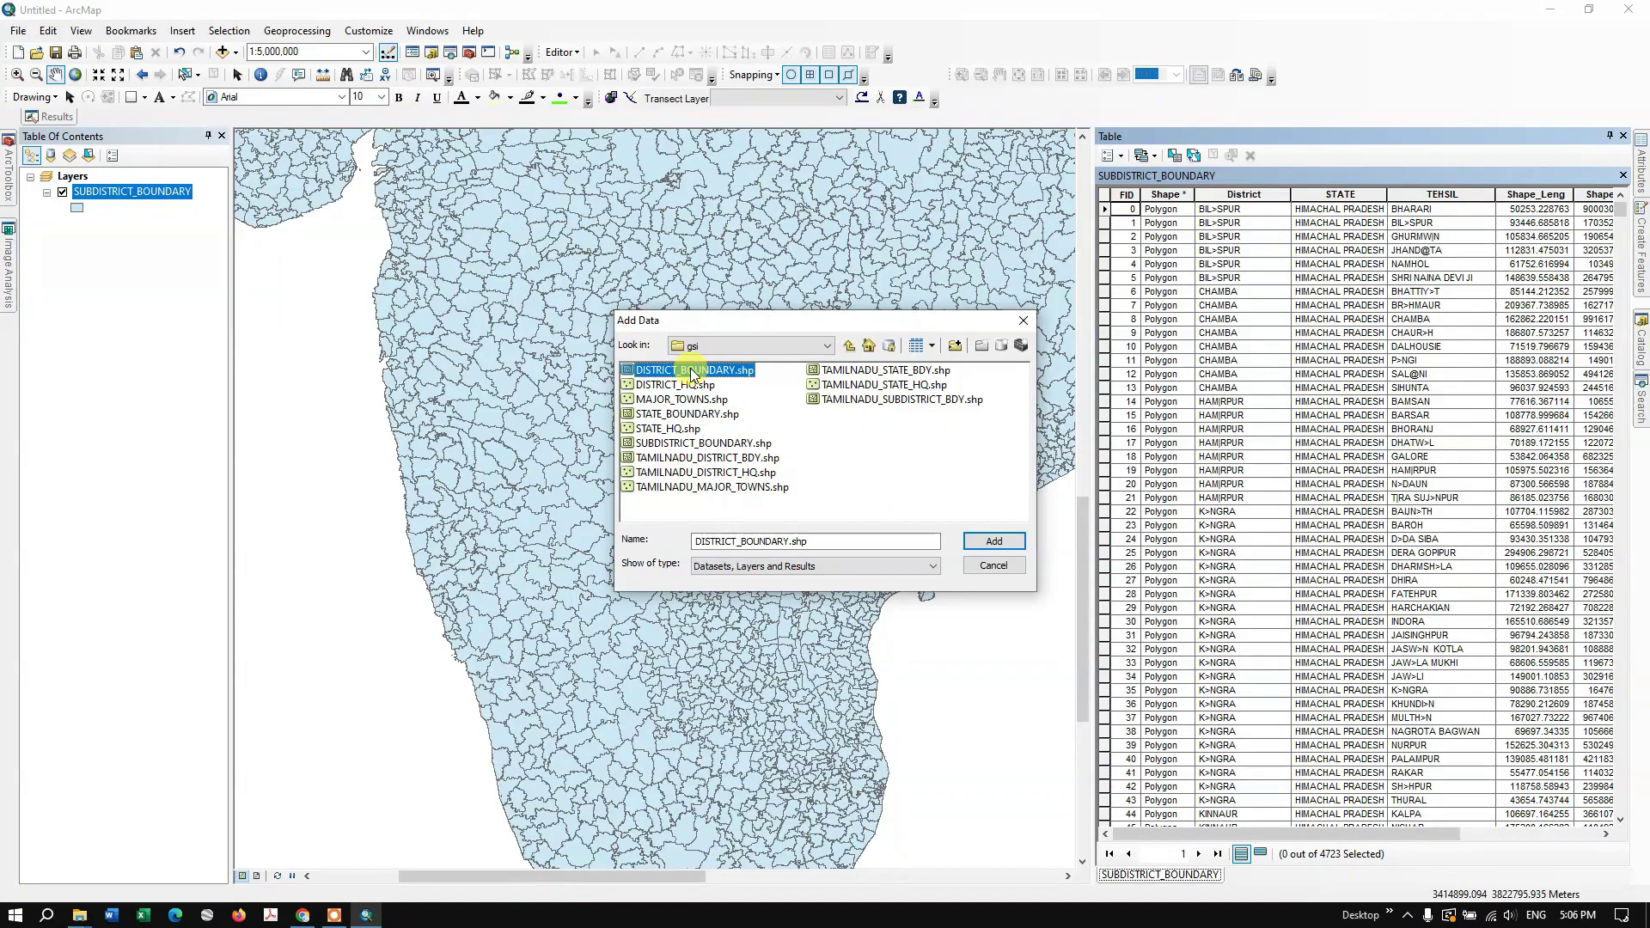
click(990, 543)
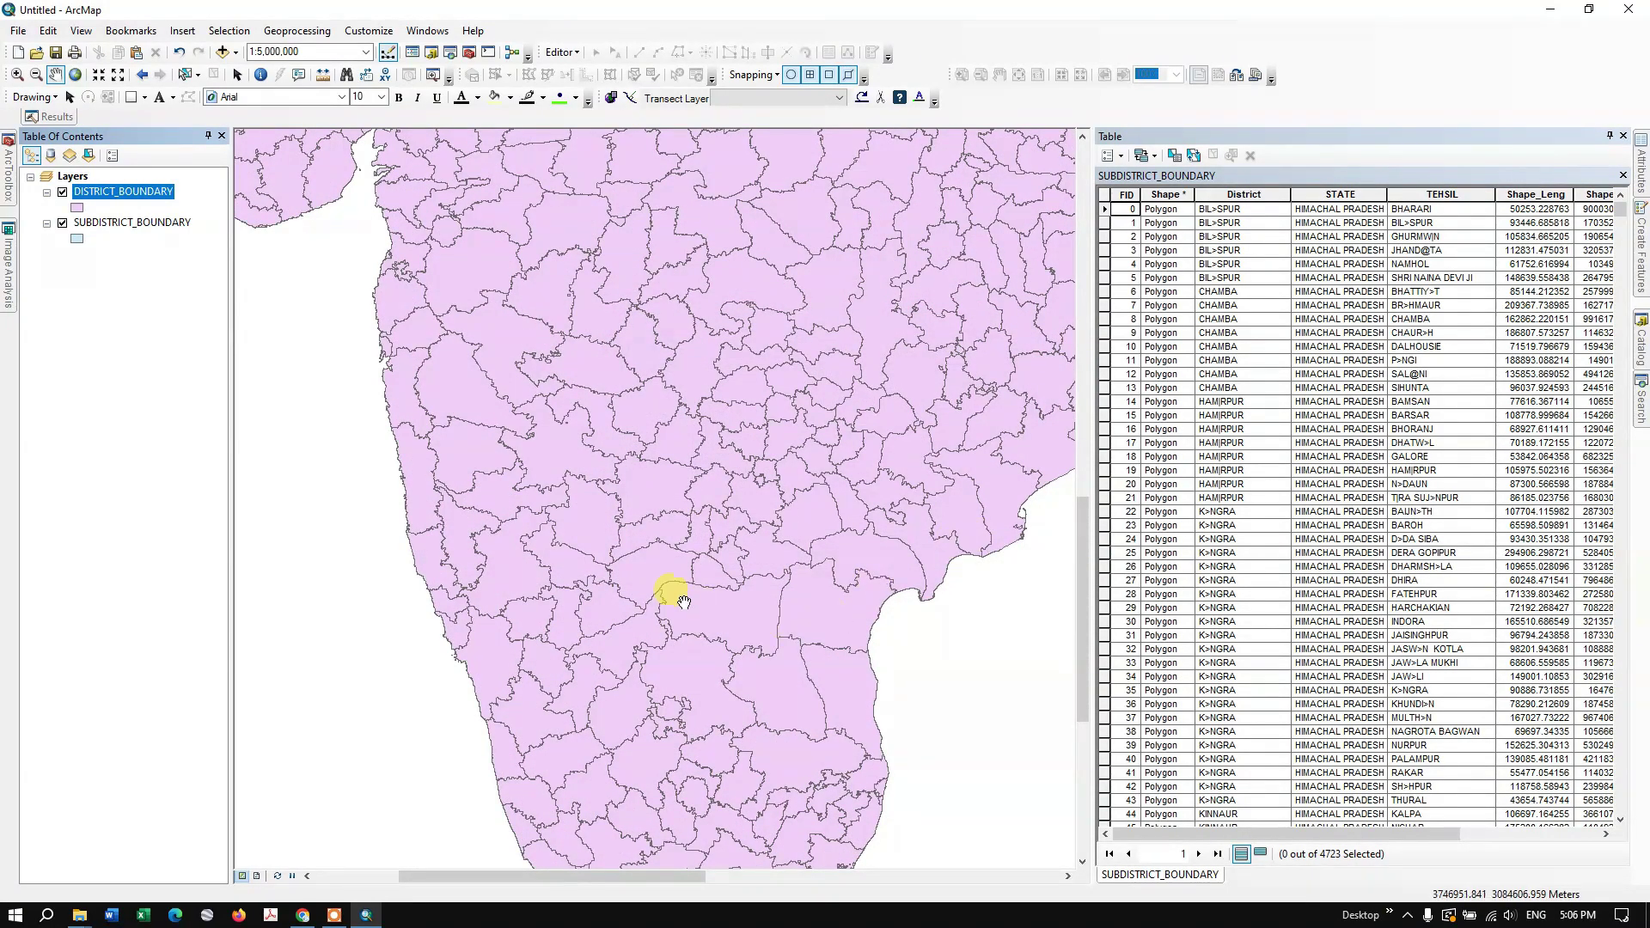
Step: Give the DISTRICT_BOUNDARY layer the Hollow symbol with a dark red outline of width 1
click(77, 209)
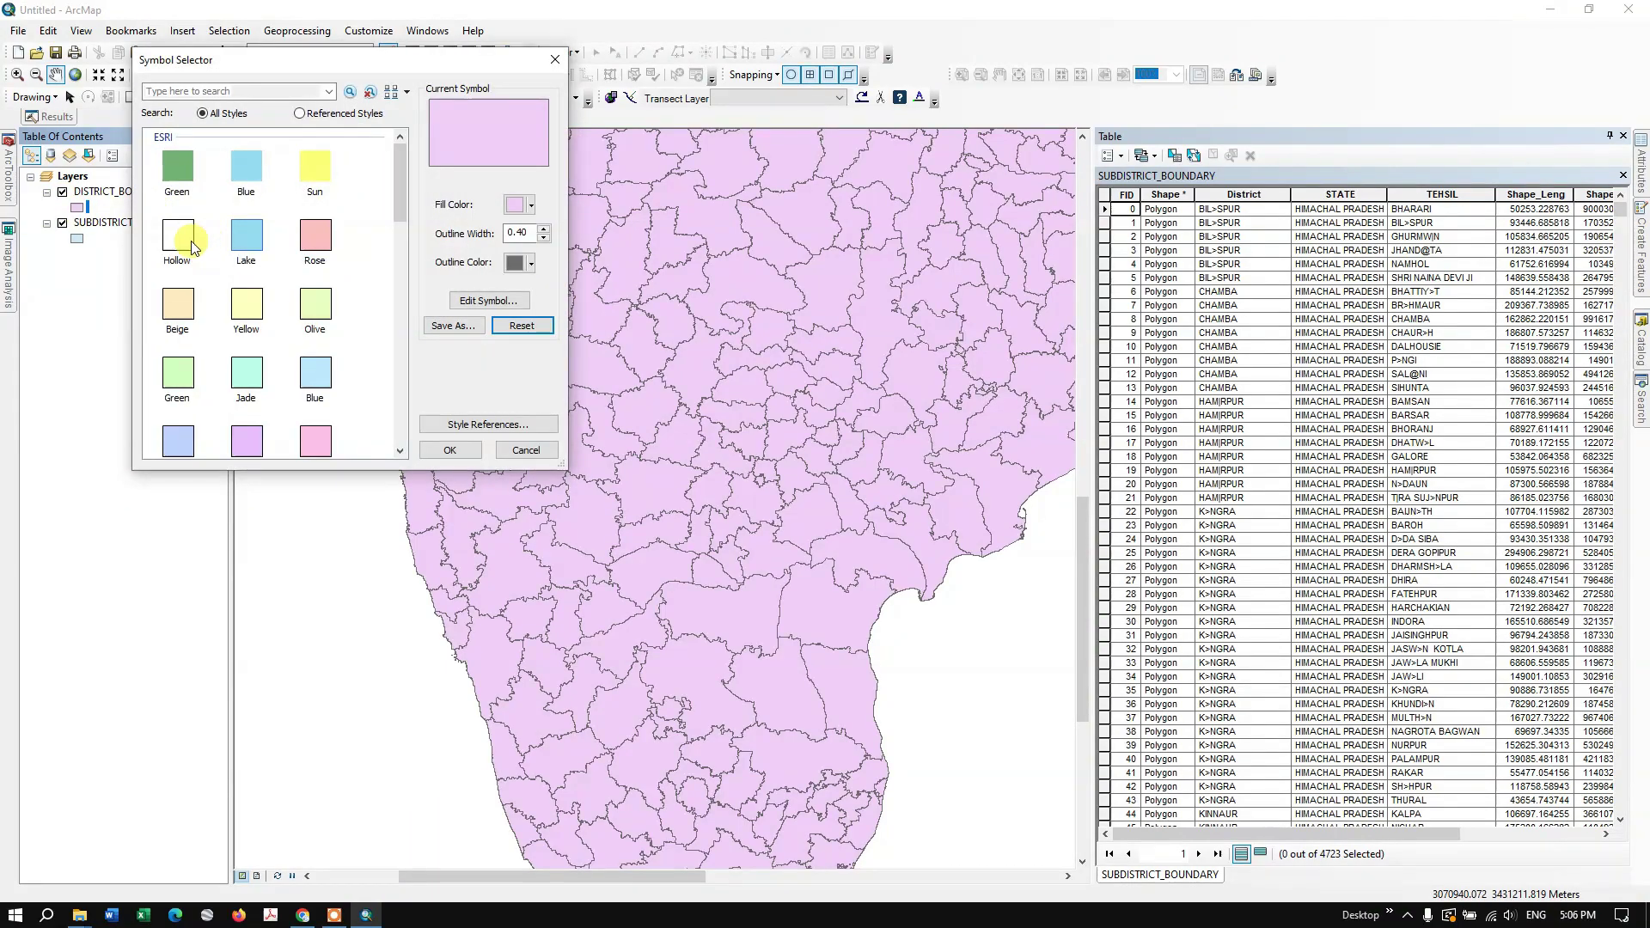
click(190, 246)
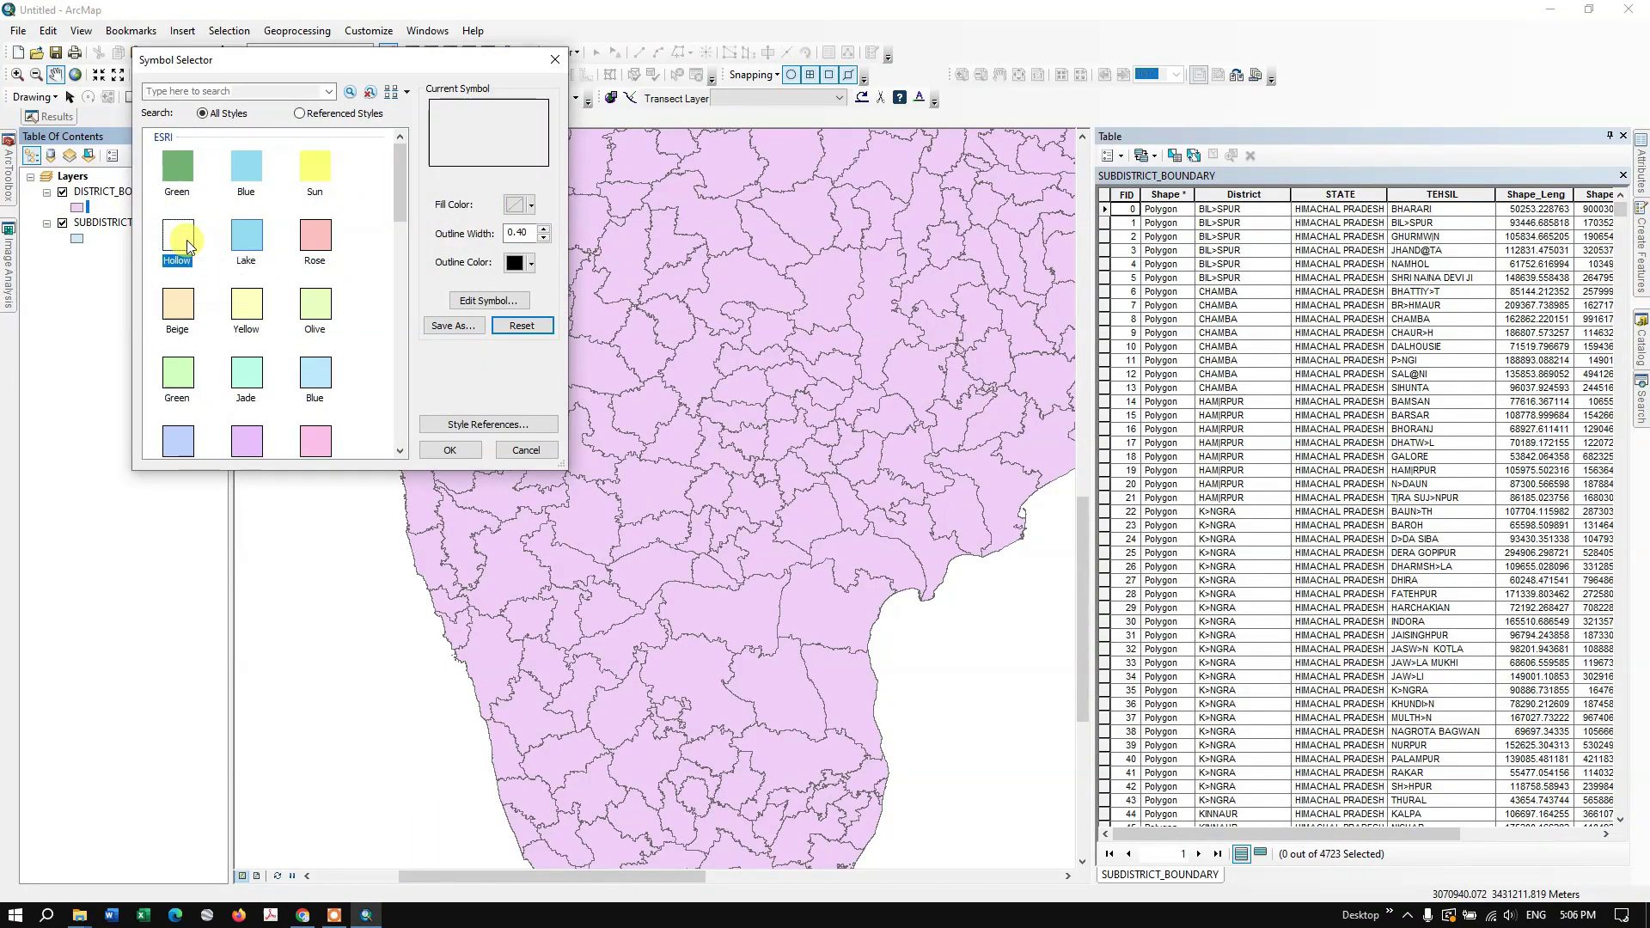
click(449, 451)
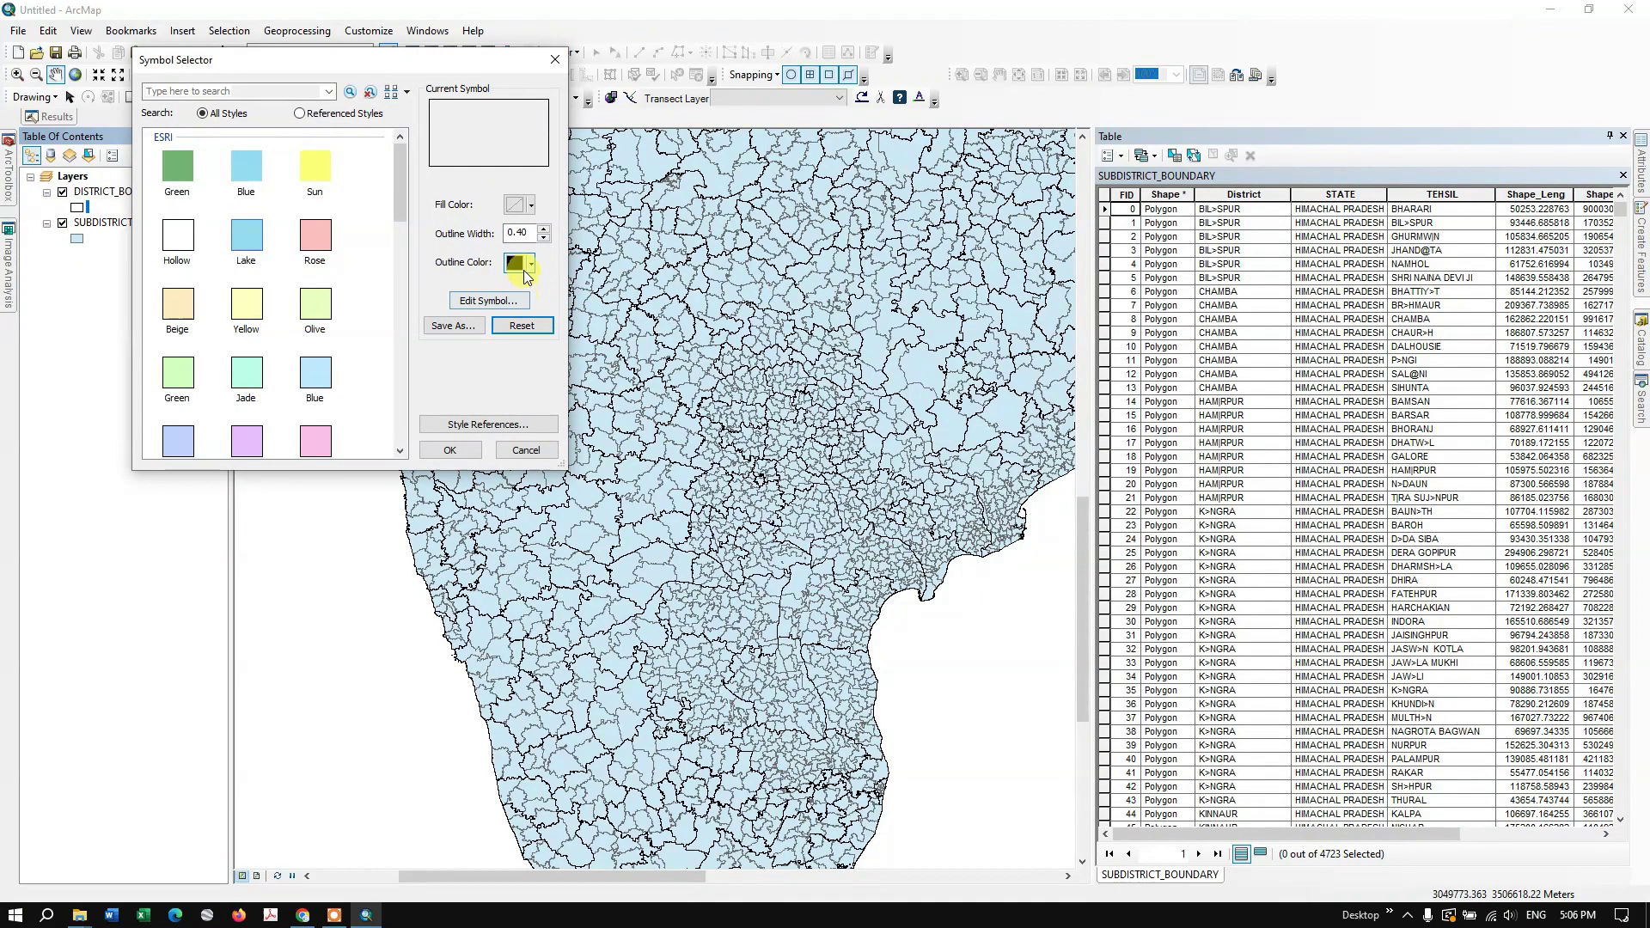
click(526, 267)
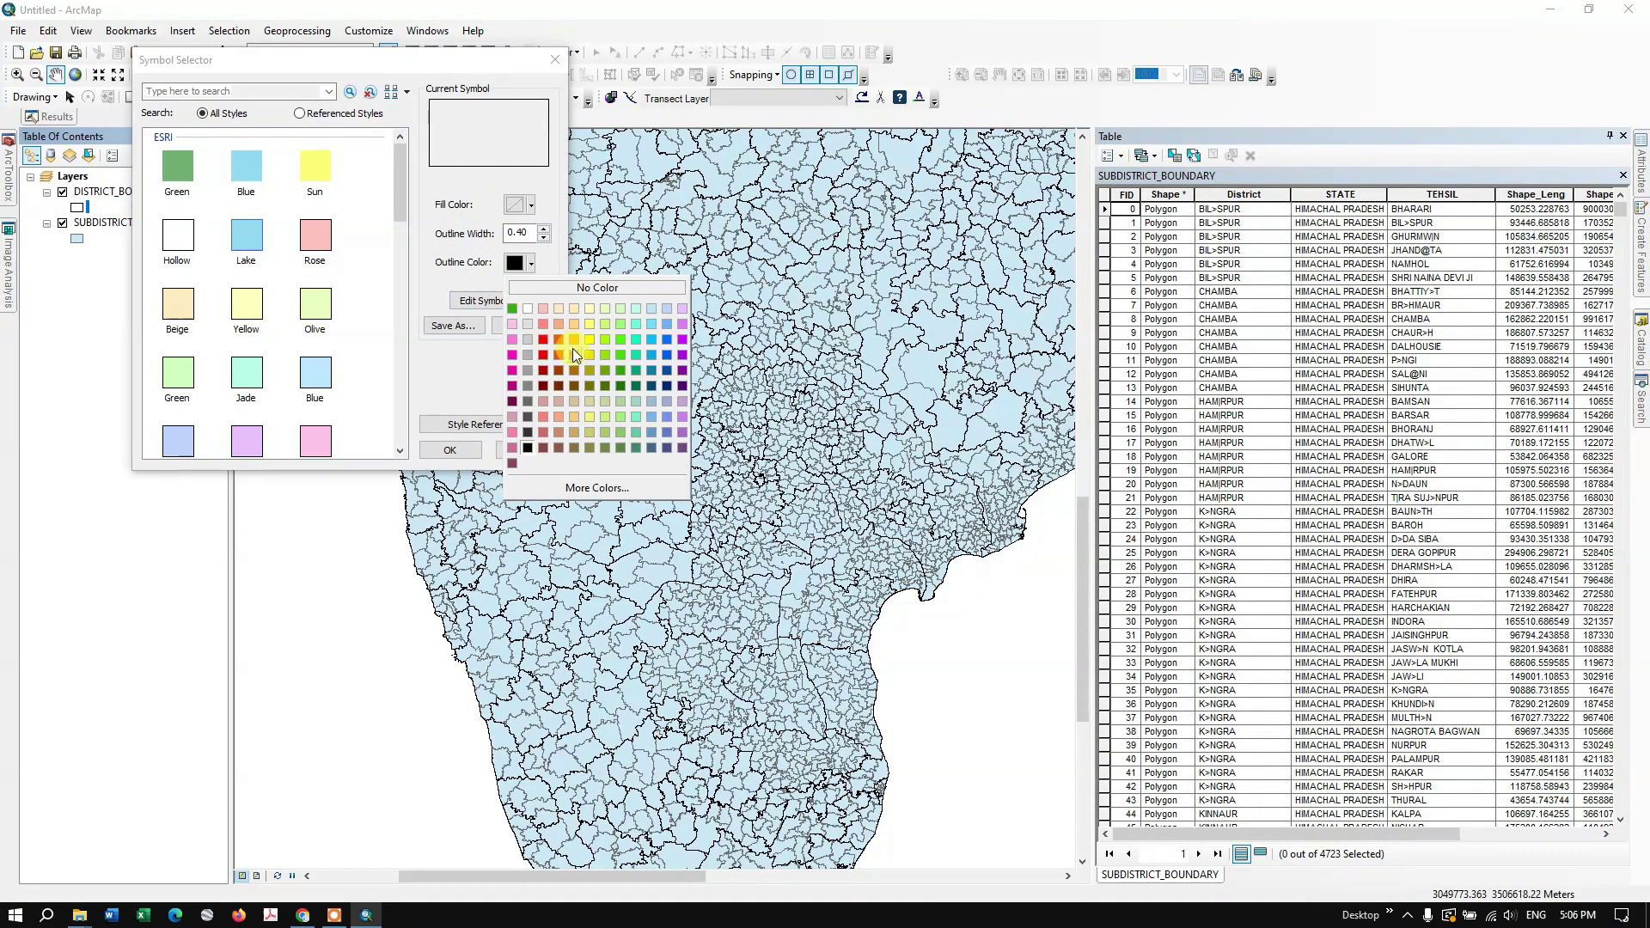
click(543, 370)
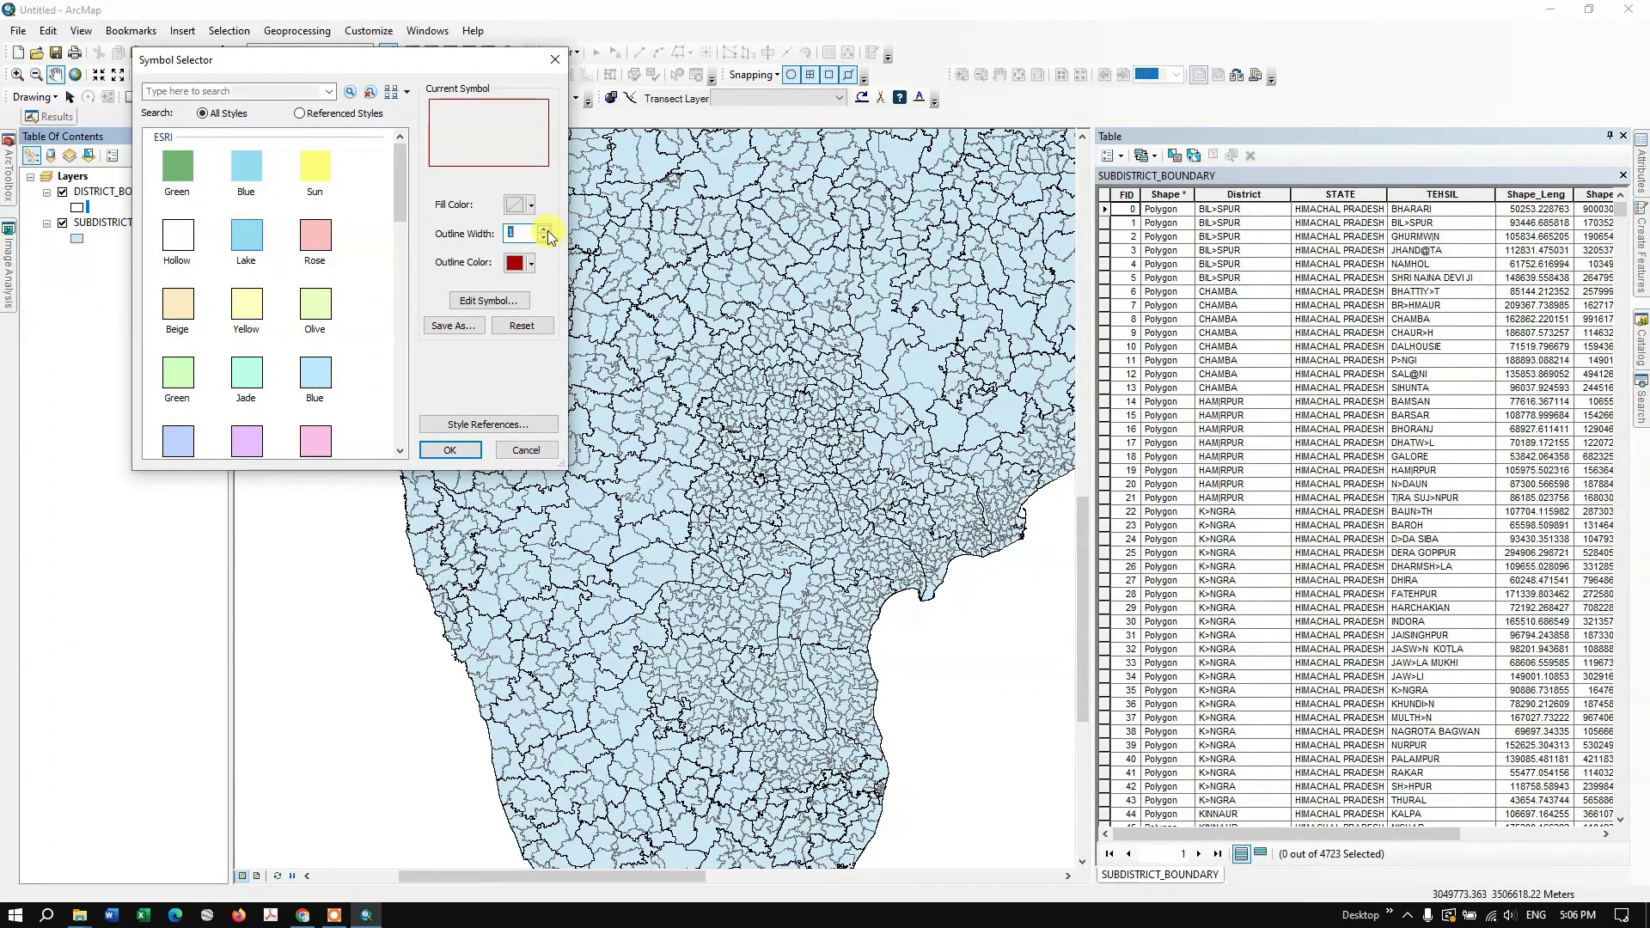
click(447, 449)
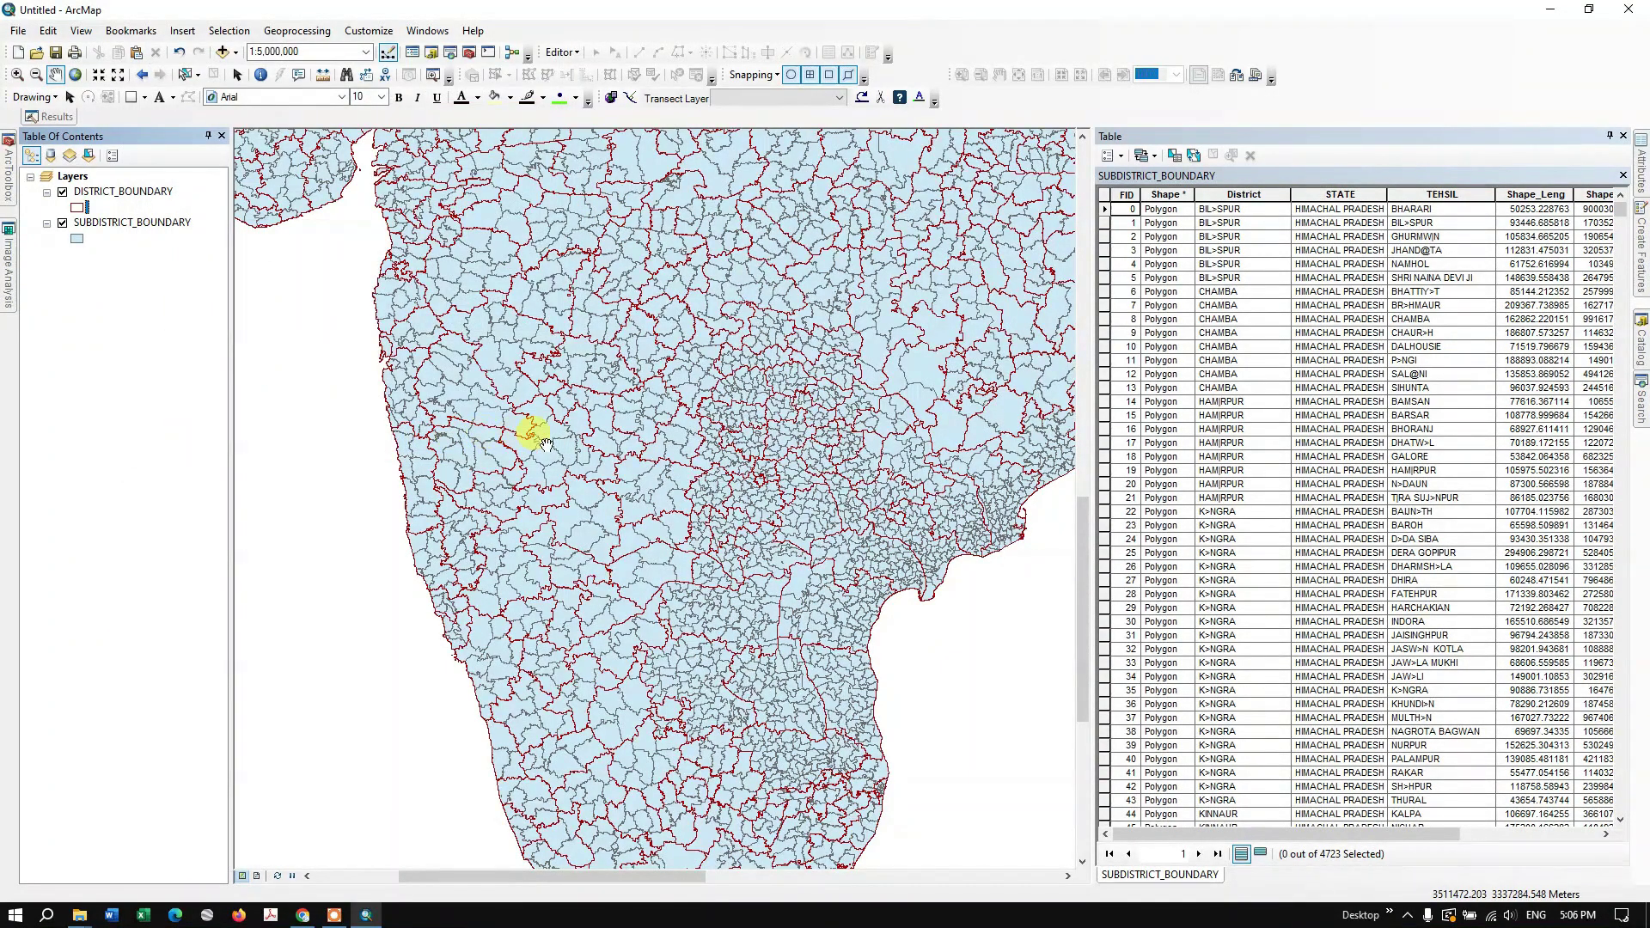
Step: Set the outline width of the DISTRICT_BOUNDARY layer's symbol to 2
scroll(550, 443, up, 2)
scroll(572, 456, up, 2)
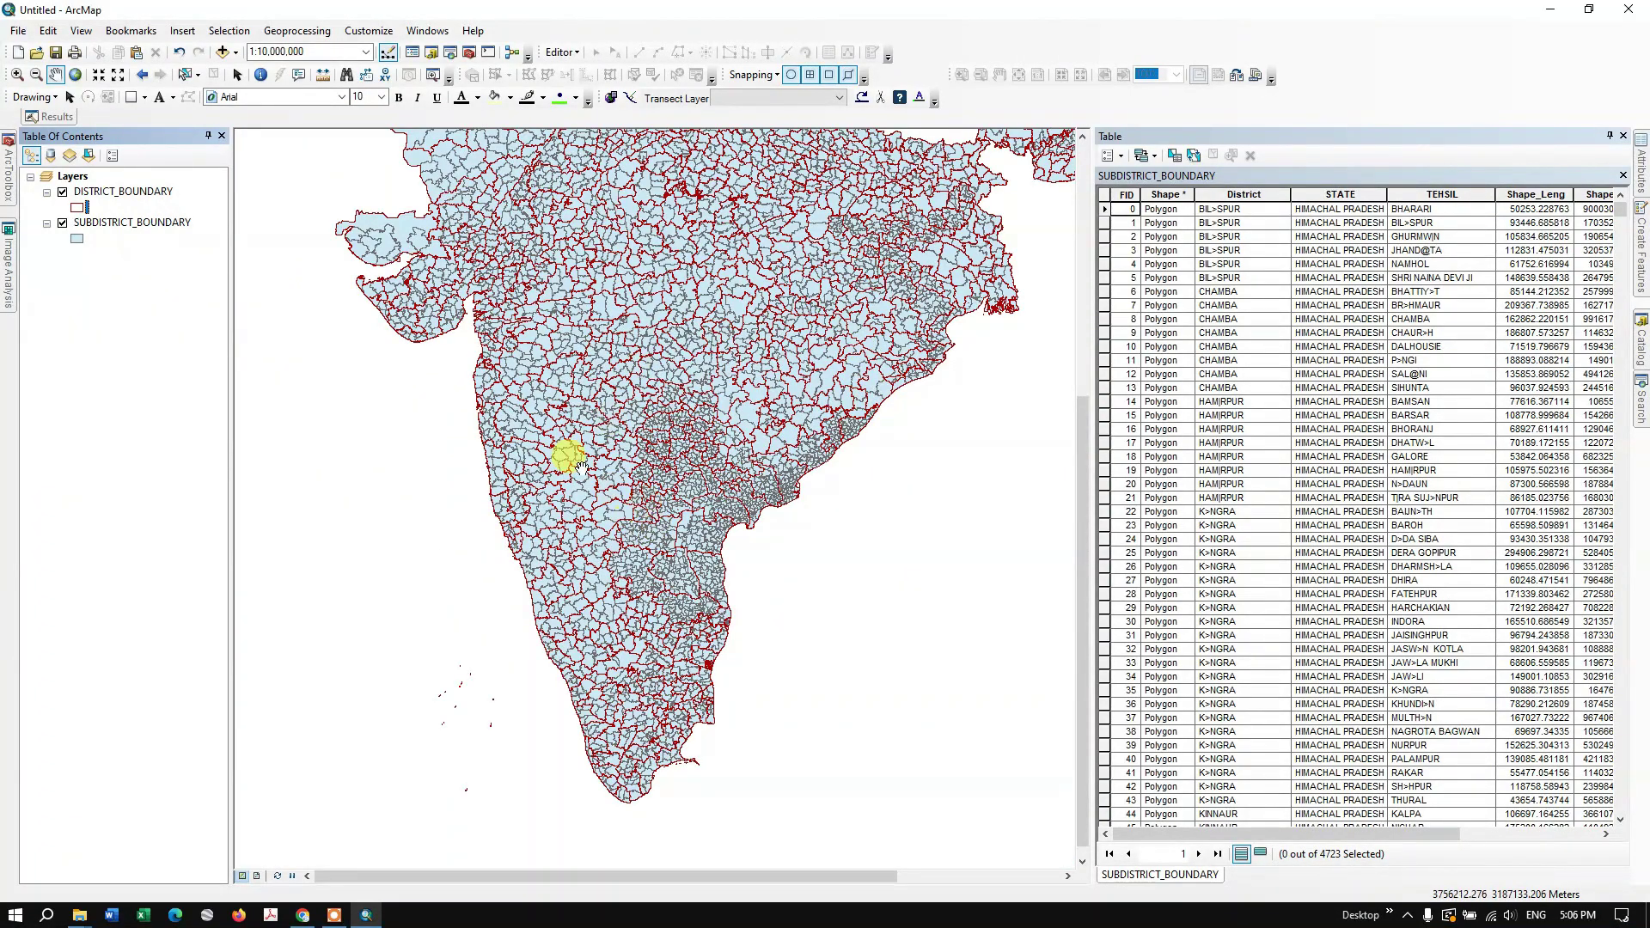
click(79, 210)
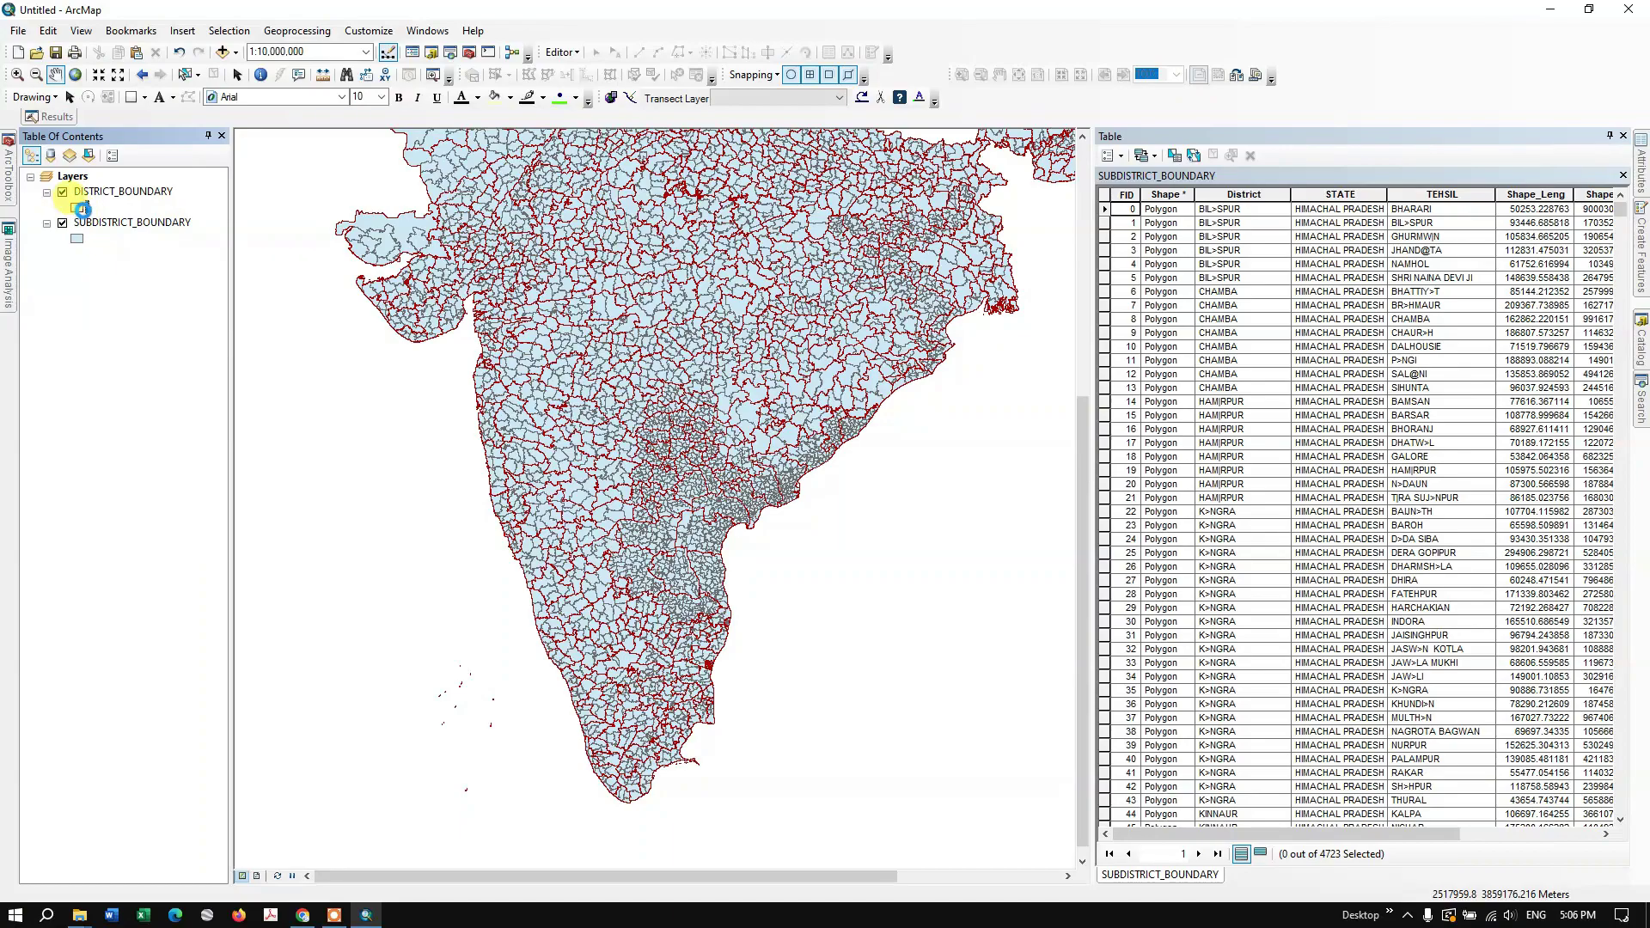
click(541, 228)
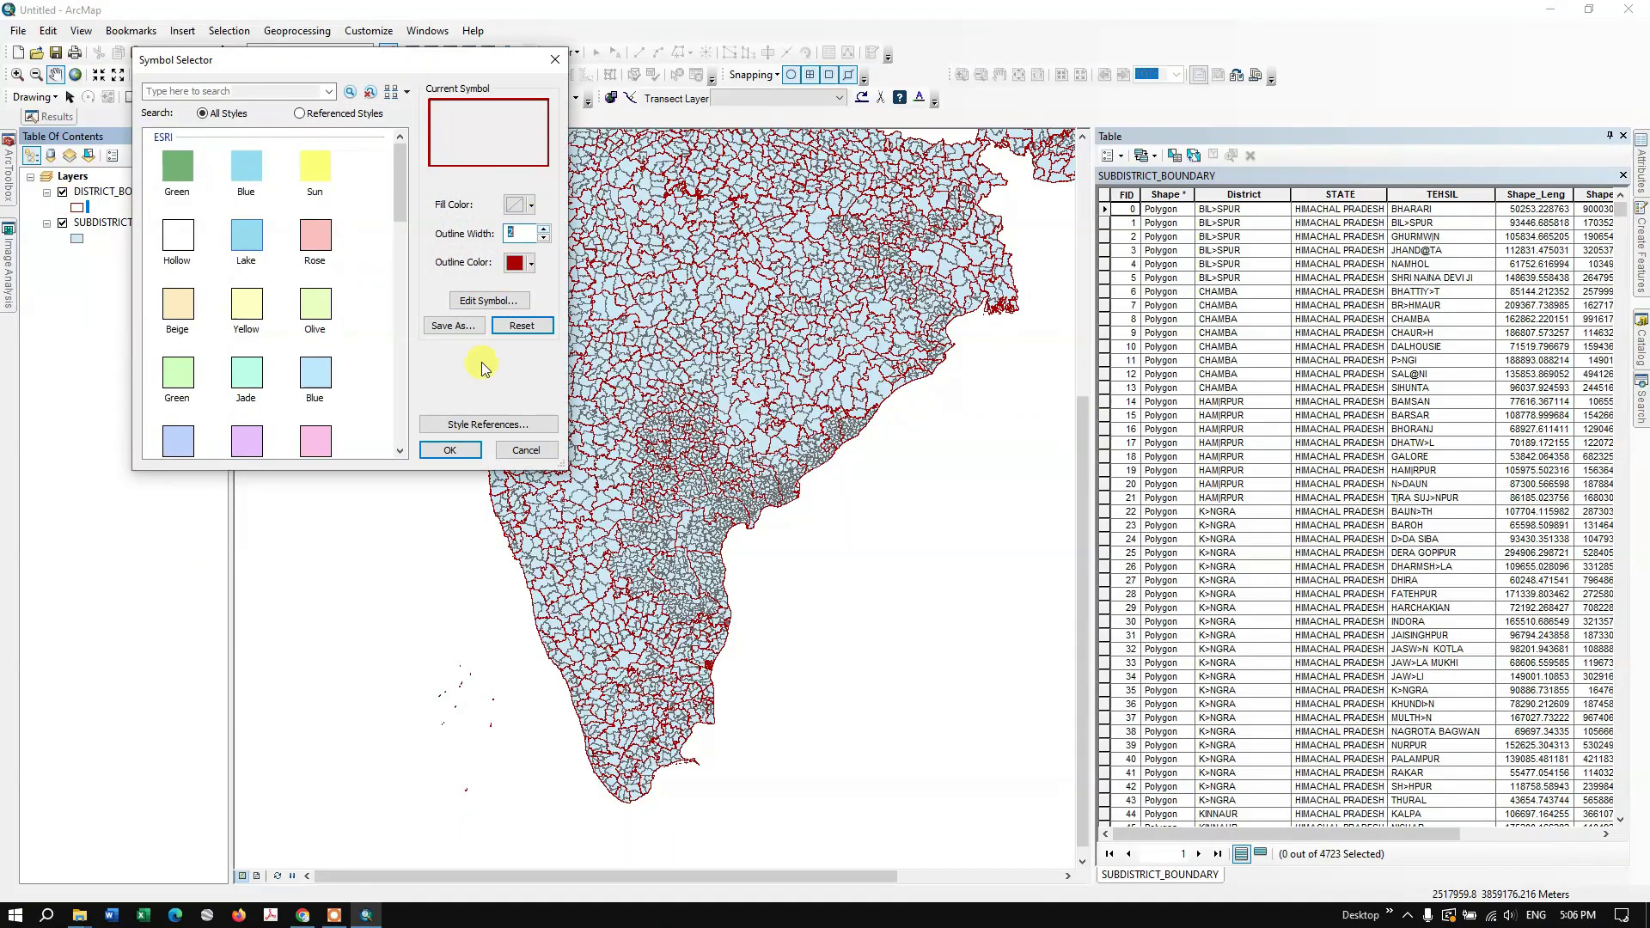
click(451, 452)
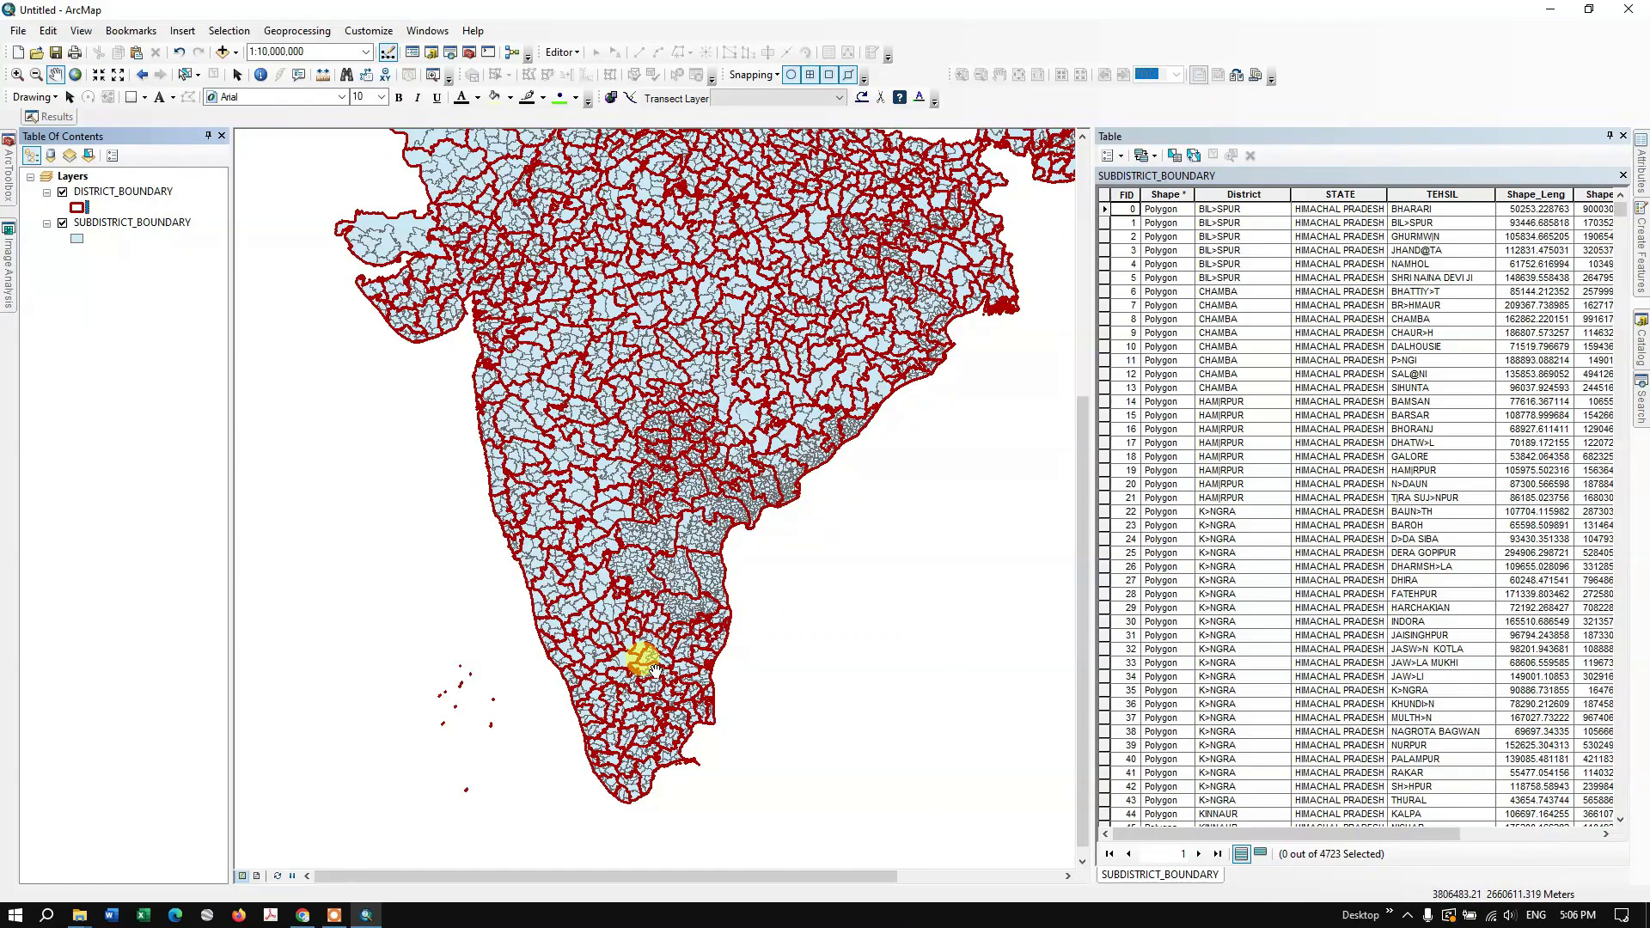
Step: Hide the DISTRICT_BOUNDARY and SUBDISTRICT_BOUNDARY layers and add TAMILNADU_DISTRICT_BDY.shp from the gsi folder to the map
click(62, 192)
click(62, 223)
click(258, 76)
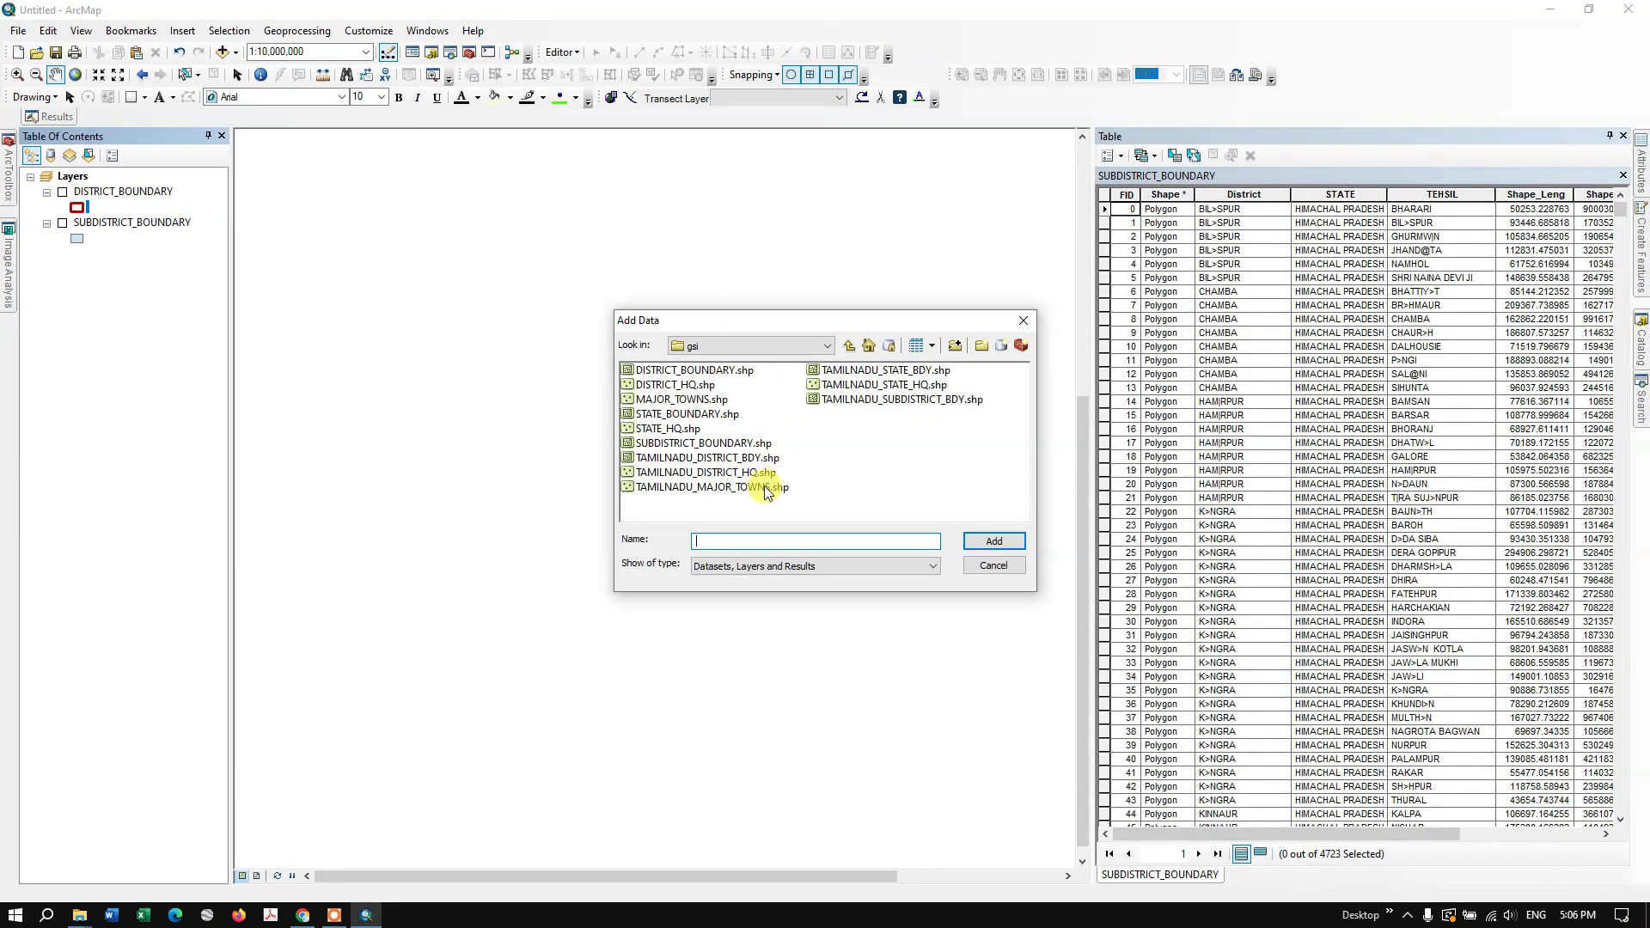
click(720, 460)
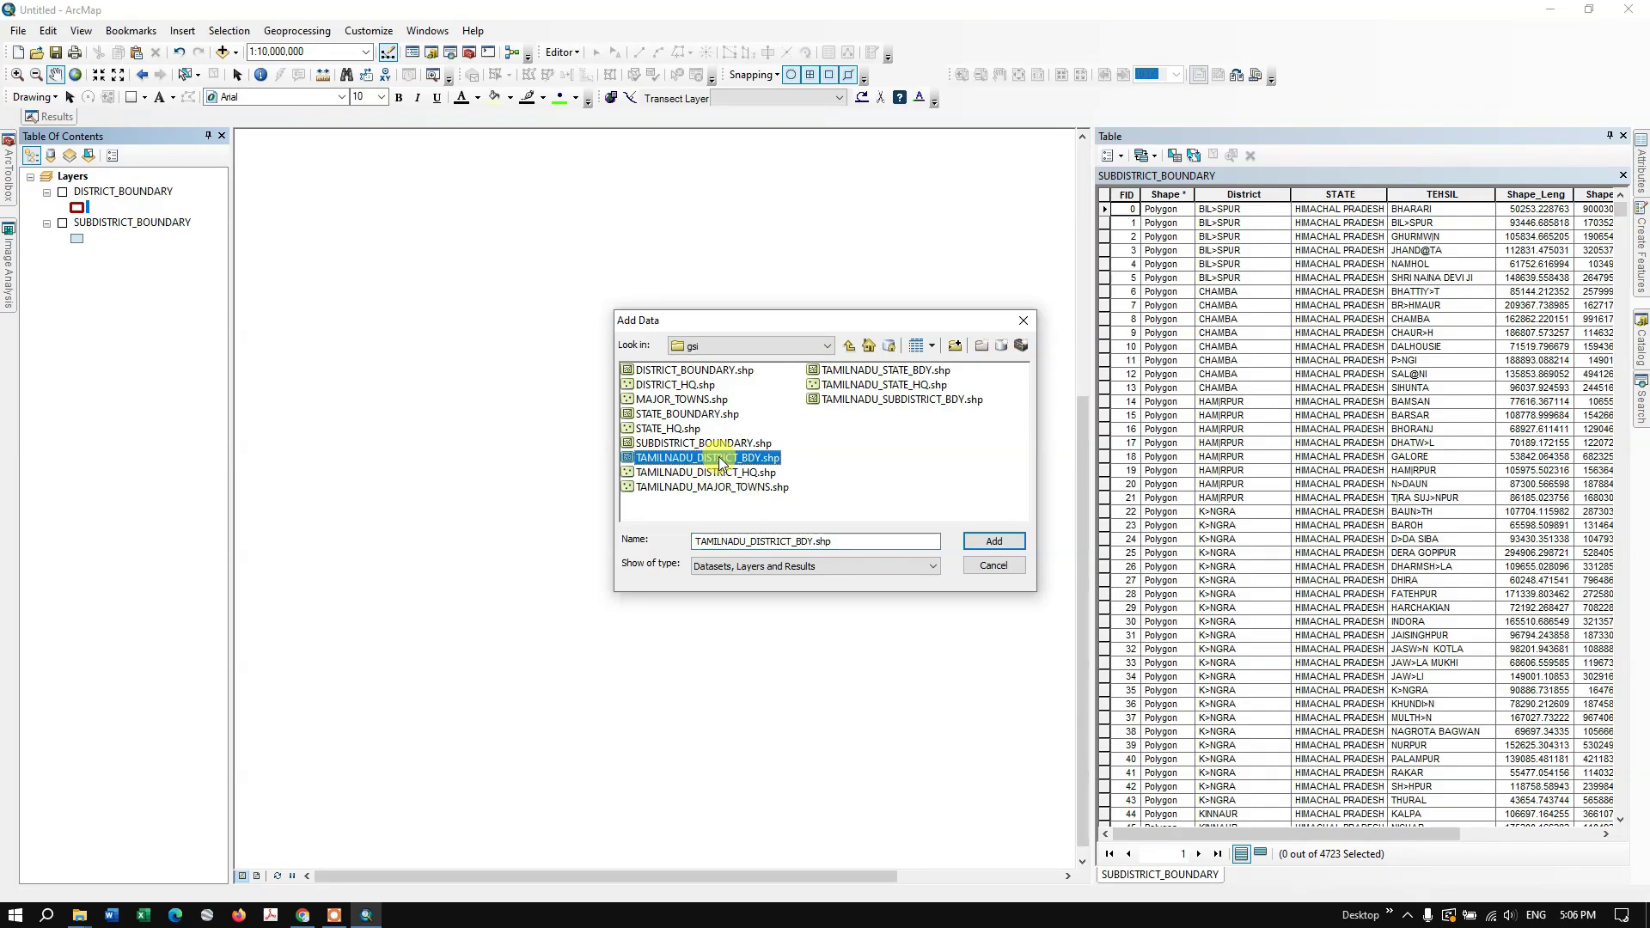
click(728, 445)
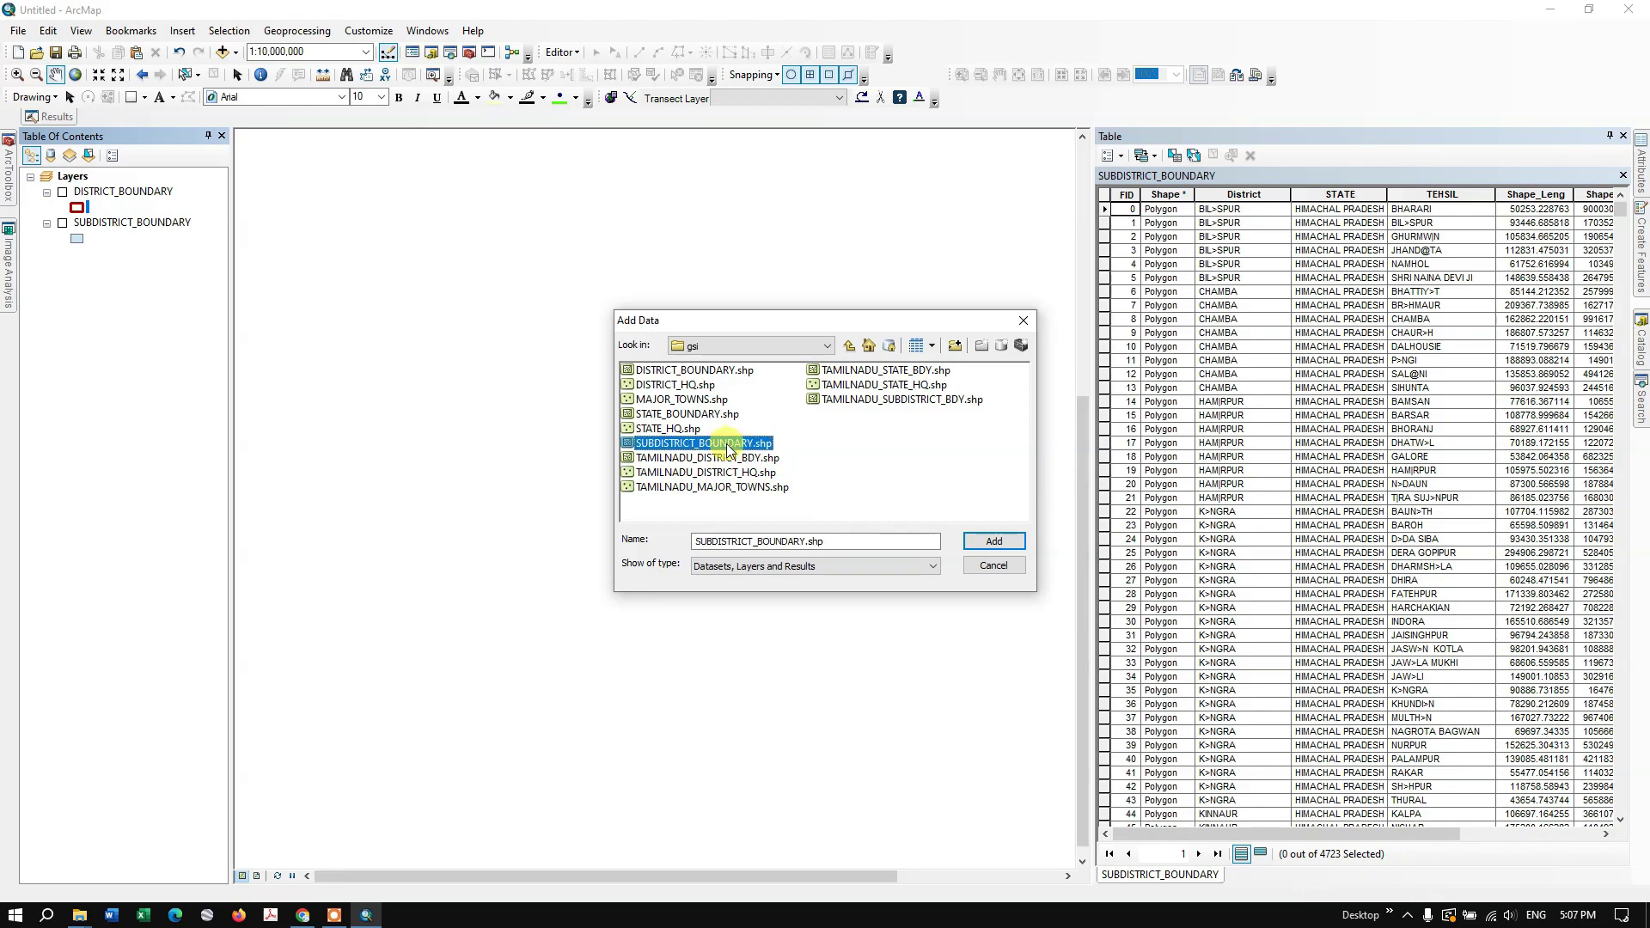
click(726, 459)
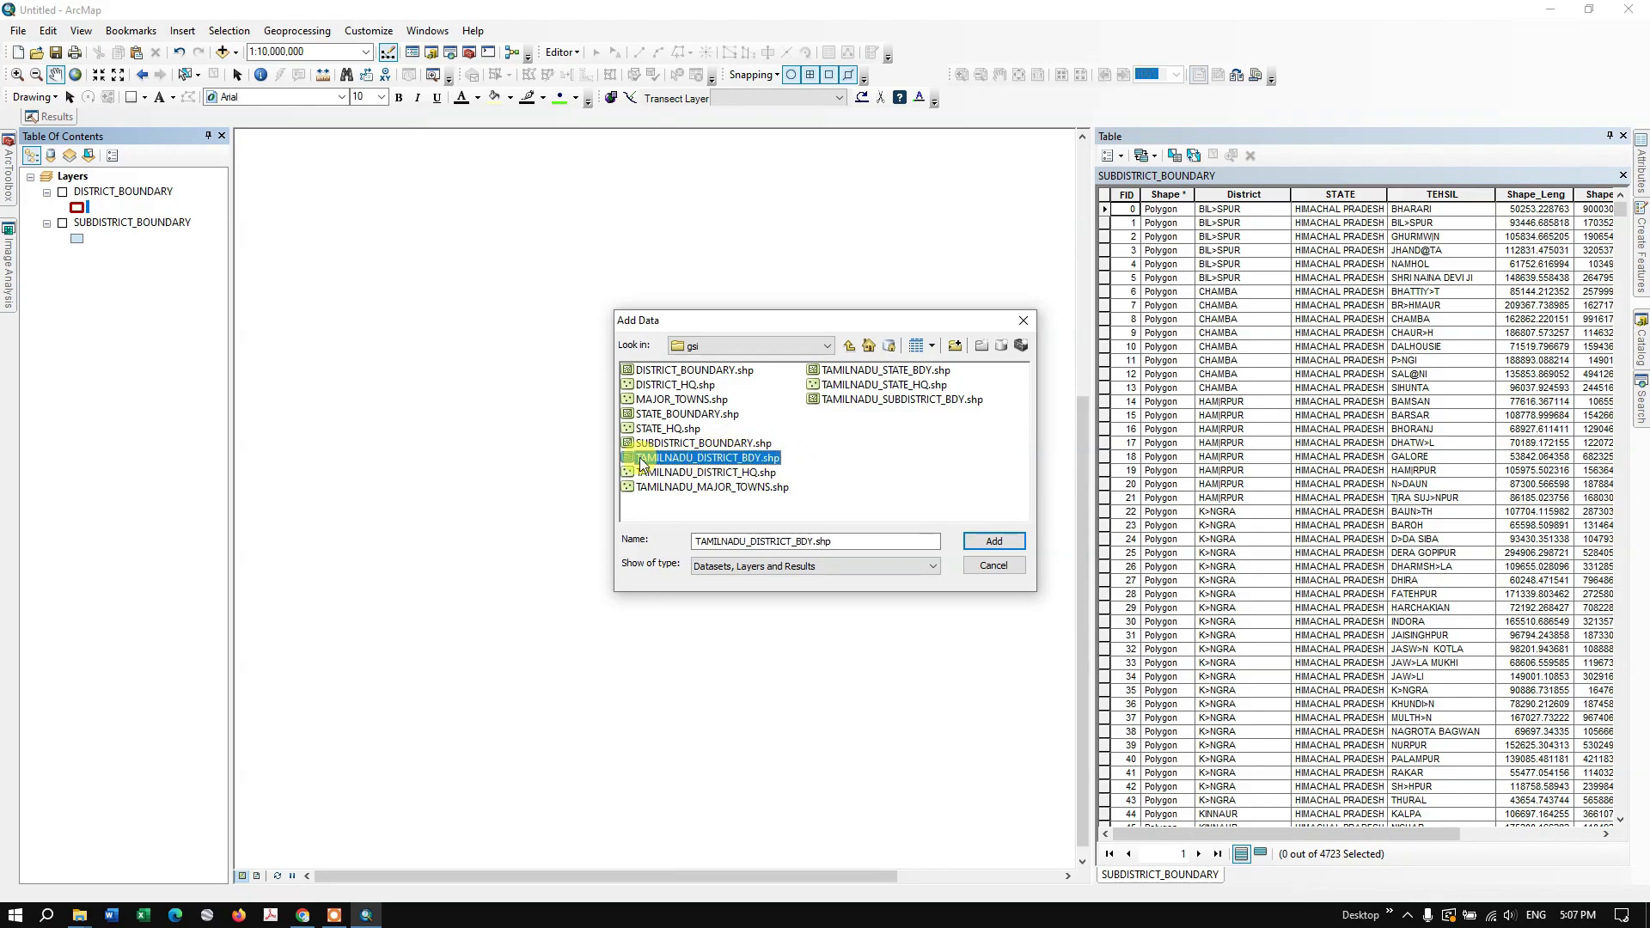
click(971, 536)
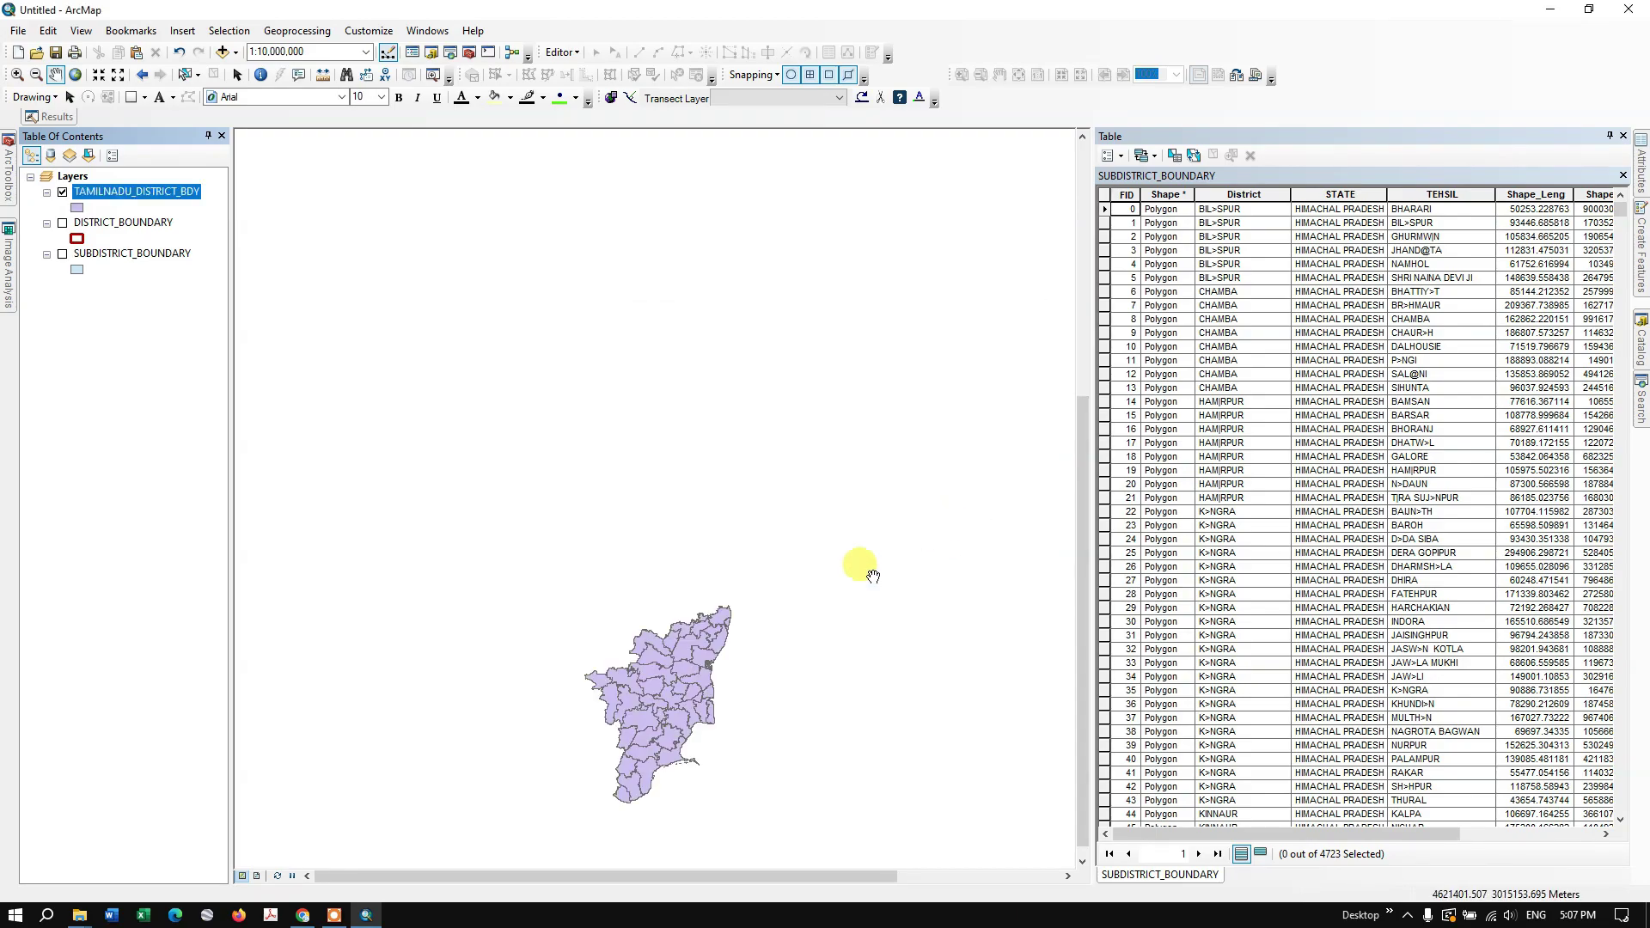
Step: Add TAMILNADU_SUBDISTRICT_BDY.shp from the gsi folder to the map
drag(658, 701, 700, 555)
scroll(701, 532, up, 3)
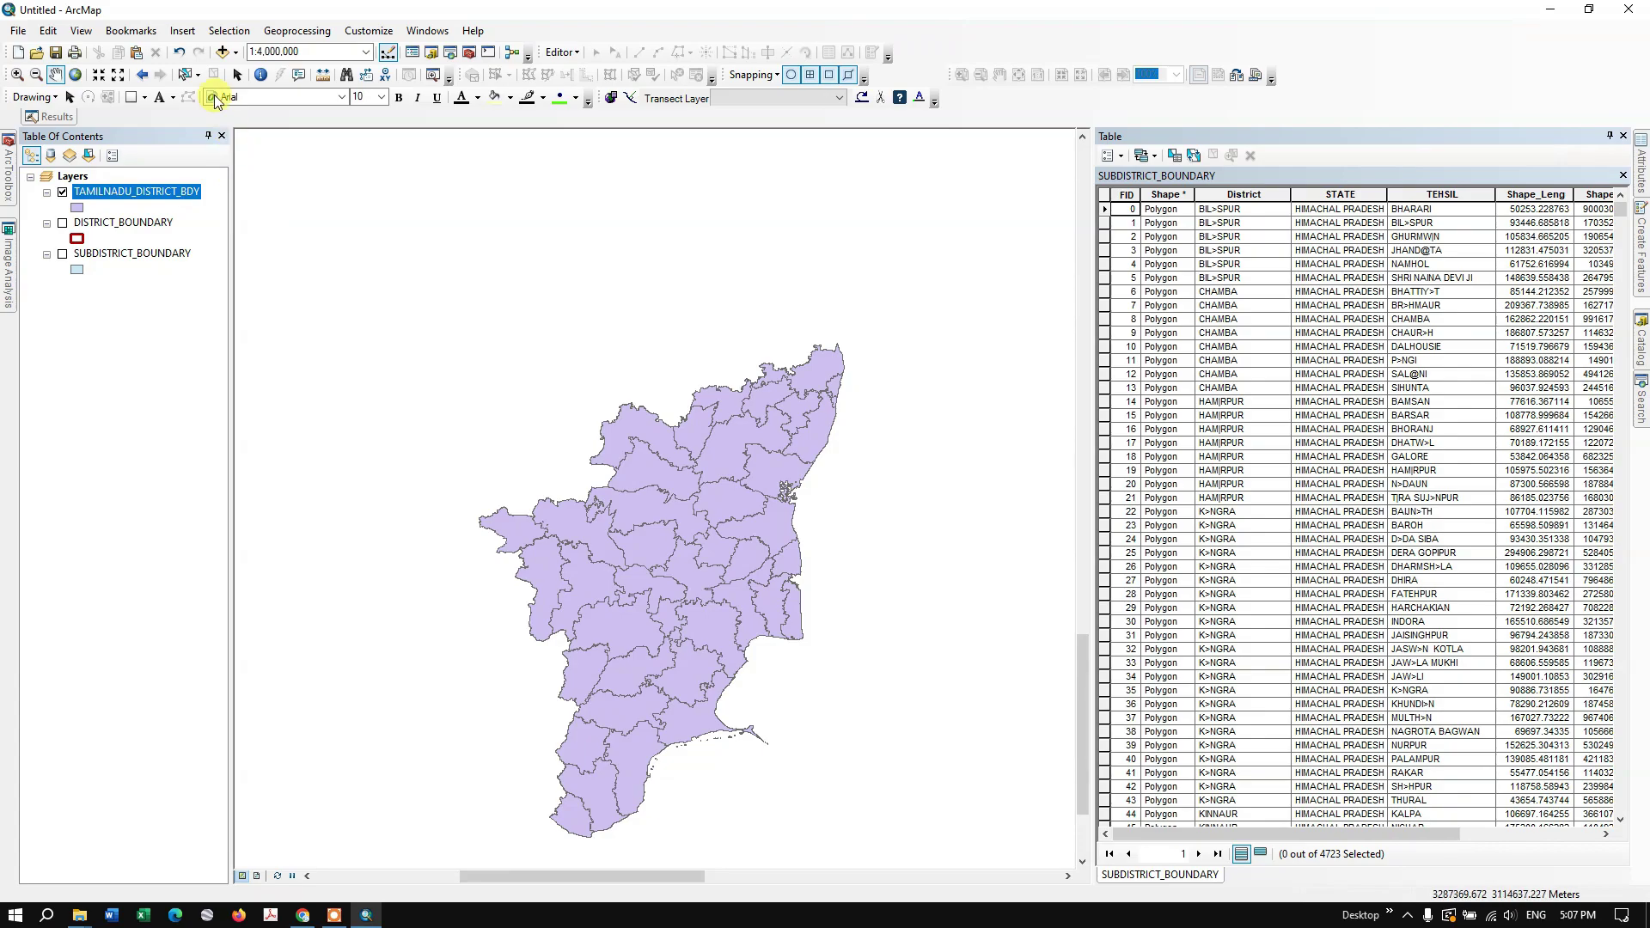
click(236, 55)
click(258, 70)
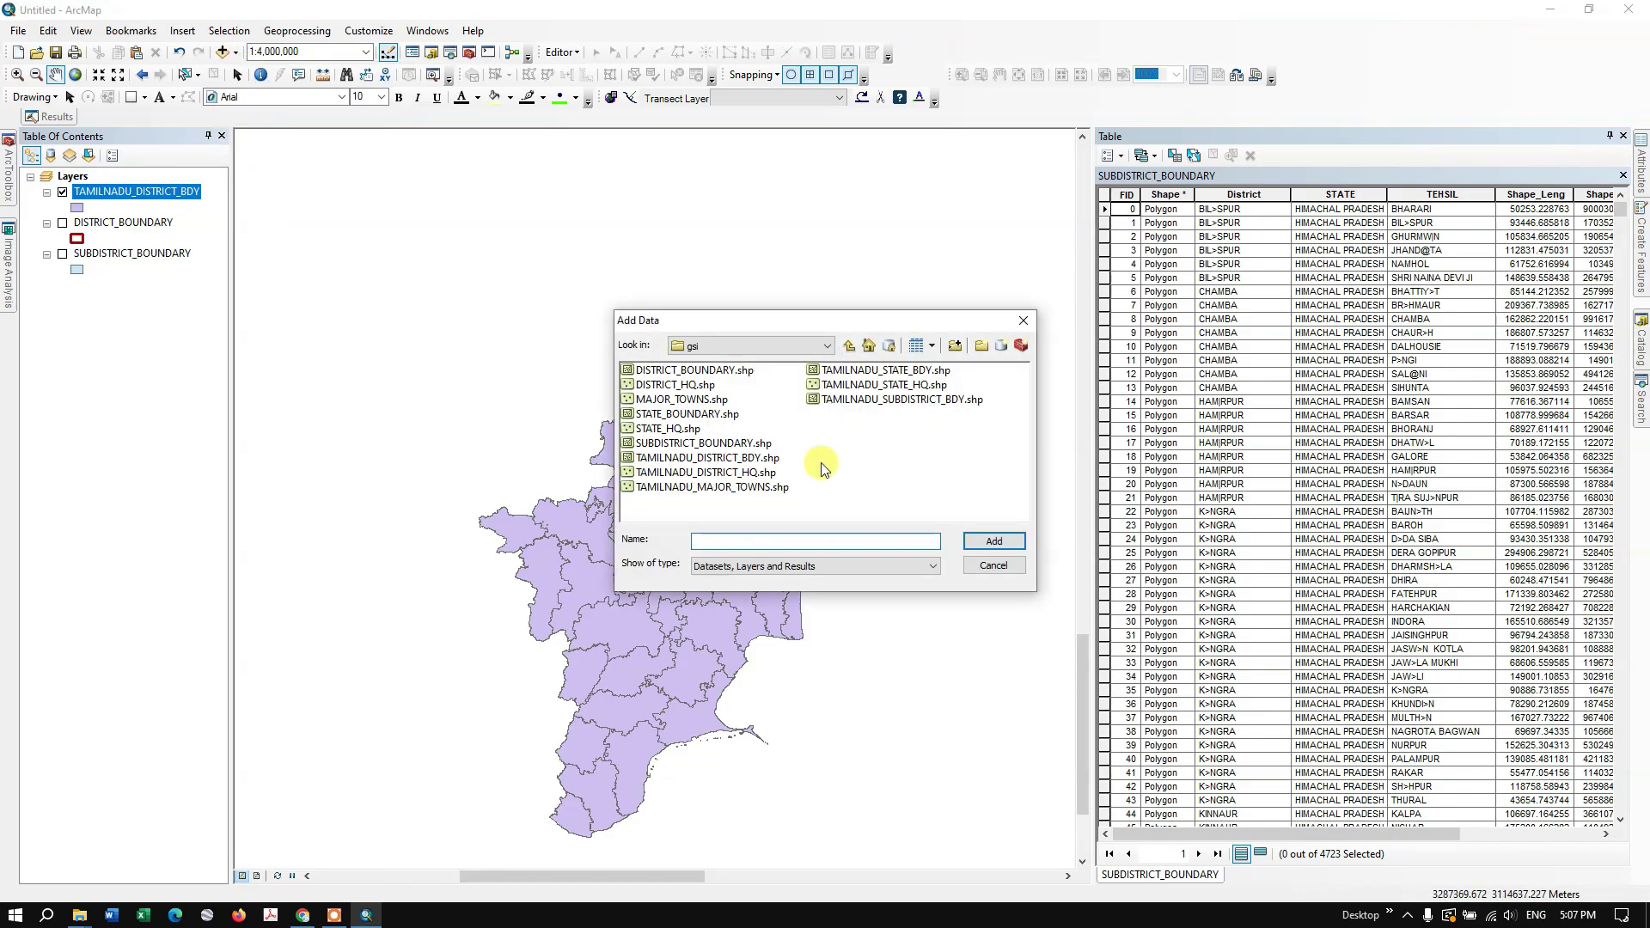
click(916, 402)
click(993, 542)
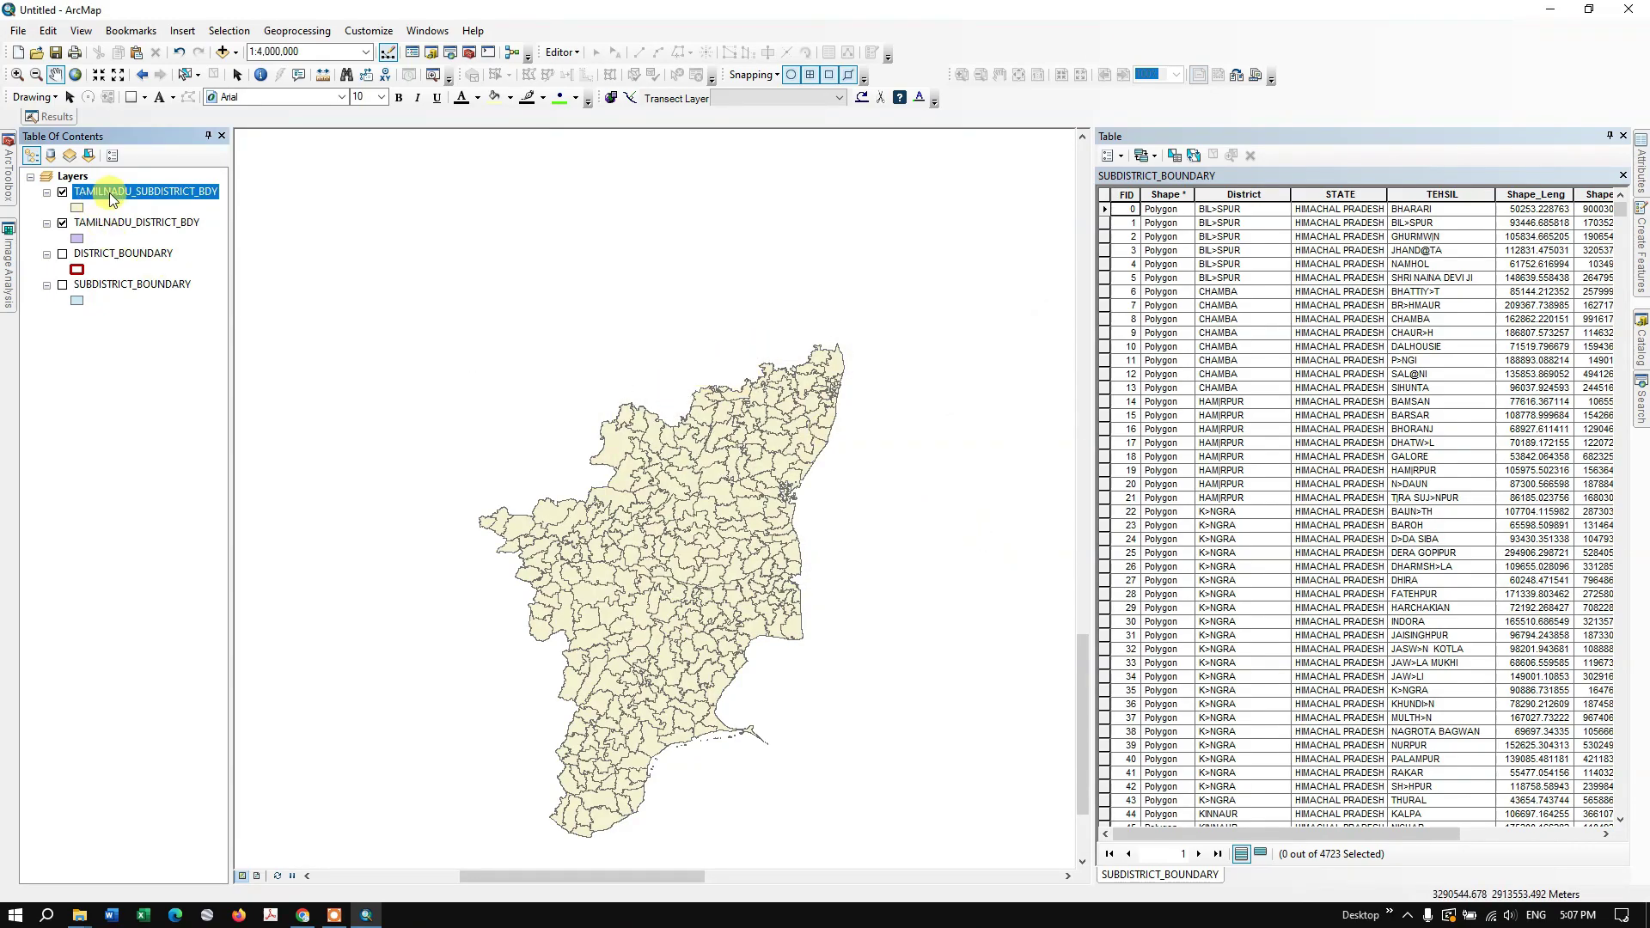
Step: Move the TAMILNADU_DISTRICT_BDY layer above TAMILNADU_SUBDISTRICT_BDY in the layer order
scroll(787, 309, up, 4)
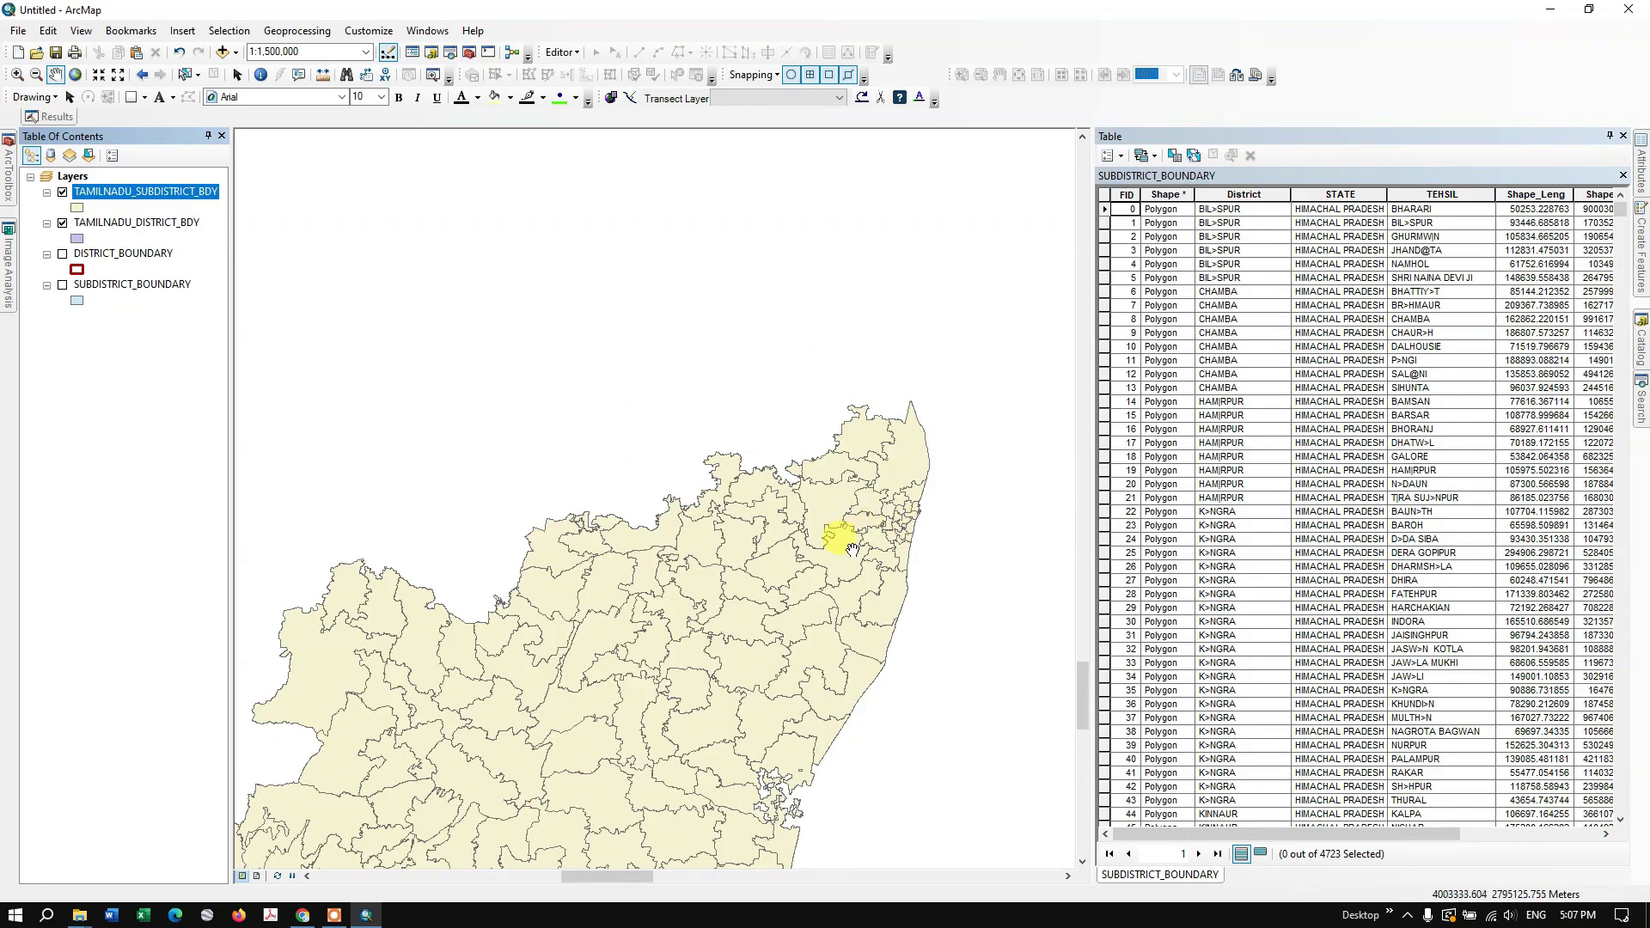
ctrl+click(109, 225)
mouse_move(109, 225)
mouse_down()
mouse_move(122, 171)
mouse_move(86, 185)
mouse_up()
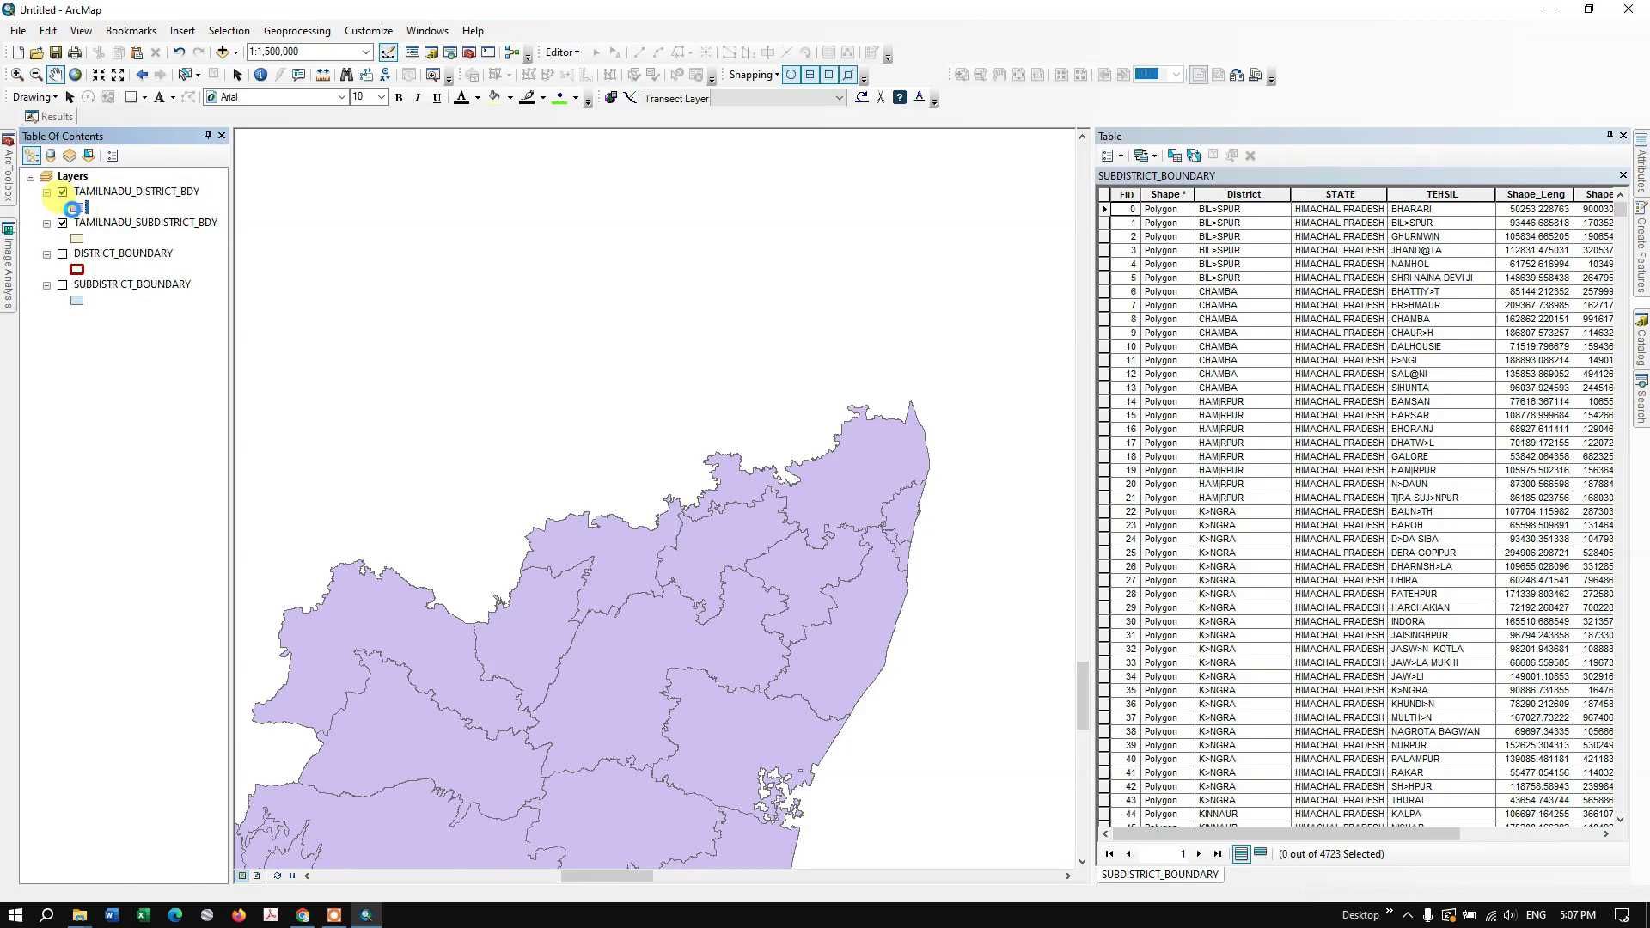
Step: Style the TAMILNADU_DISTRICT_BDY layer with no fill and a thicker blue outline, and view the whole state
click(77, 208)
click(526, 208)
click(526, 229)
click(519, 263)
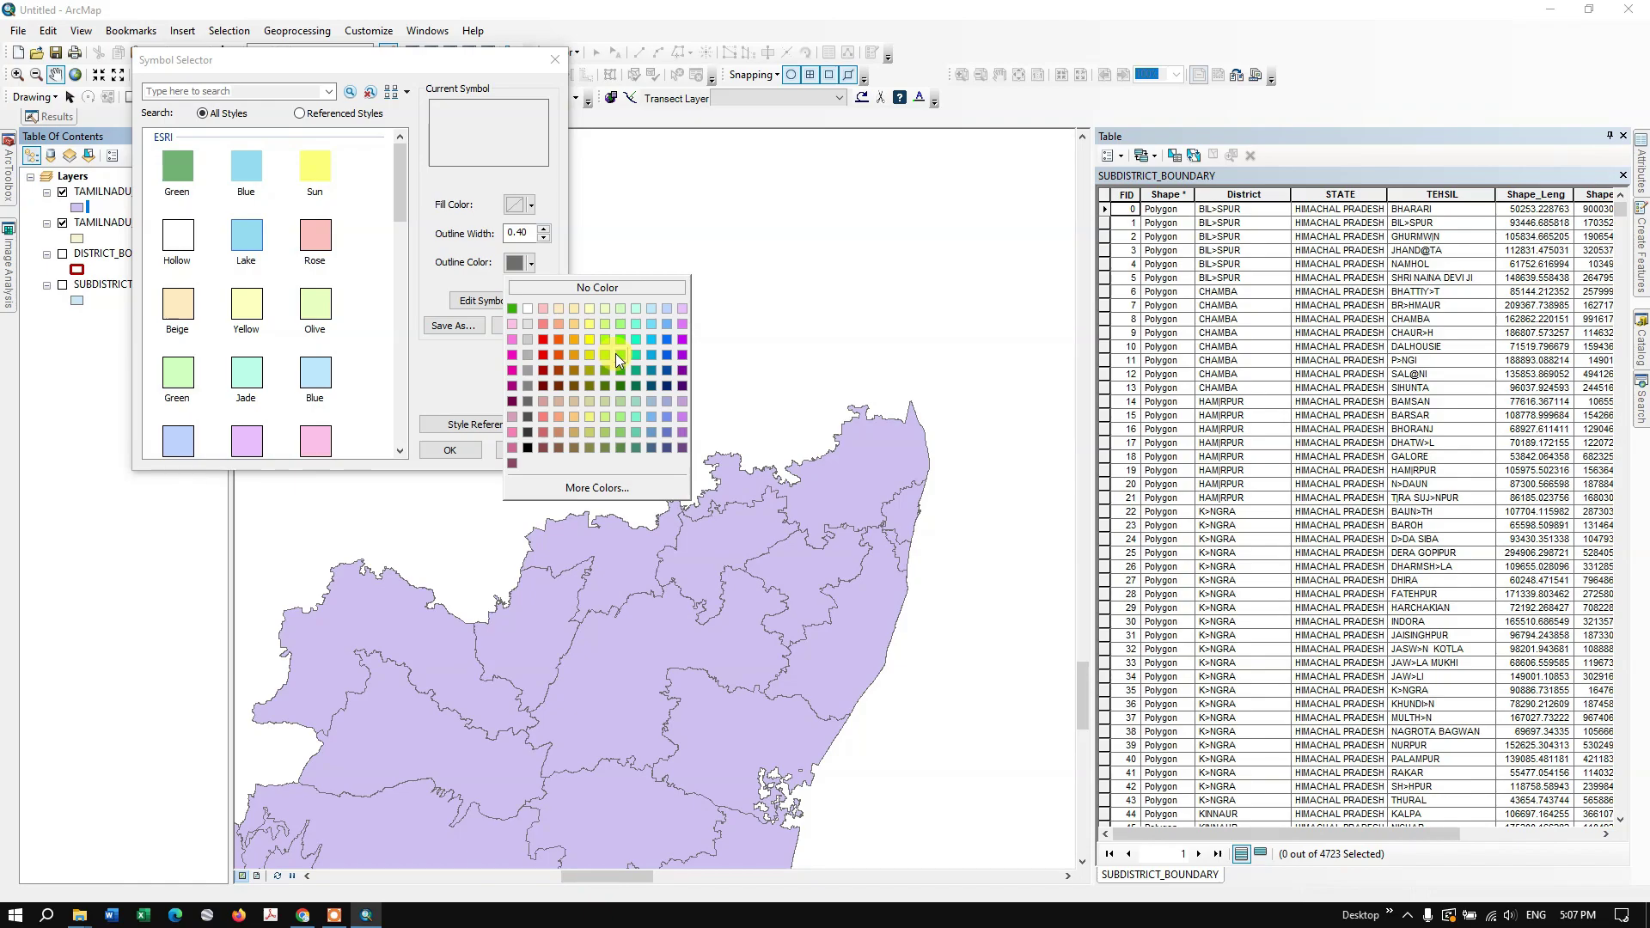
click(667, 354)
click(543, 230)
click(543, 231)
click(450, 449)
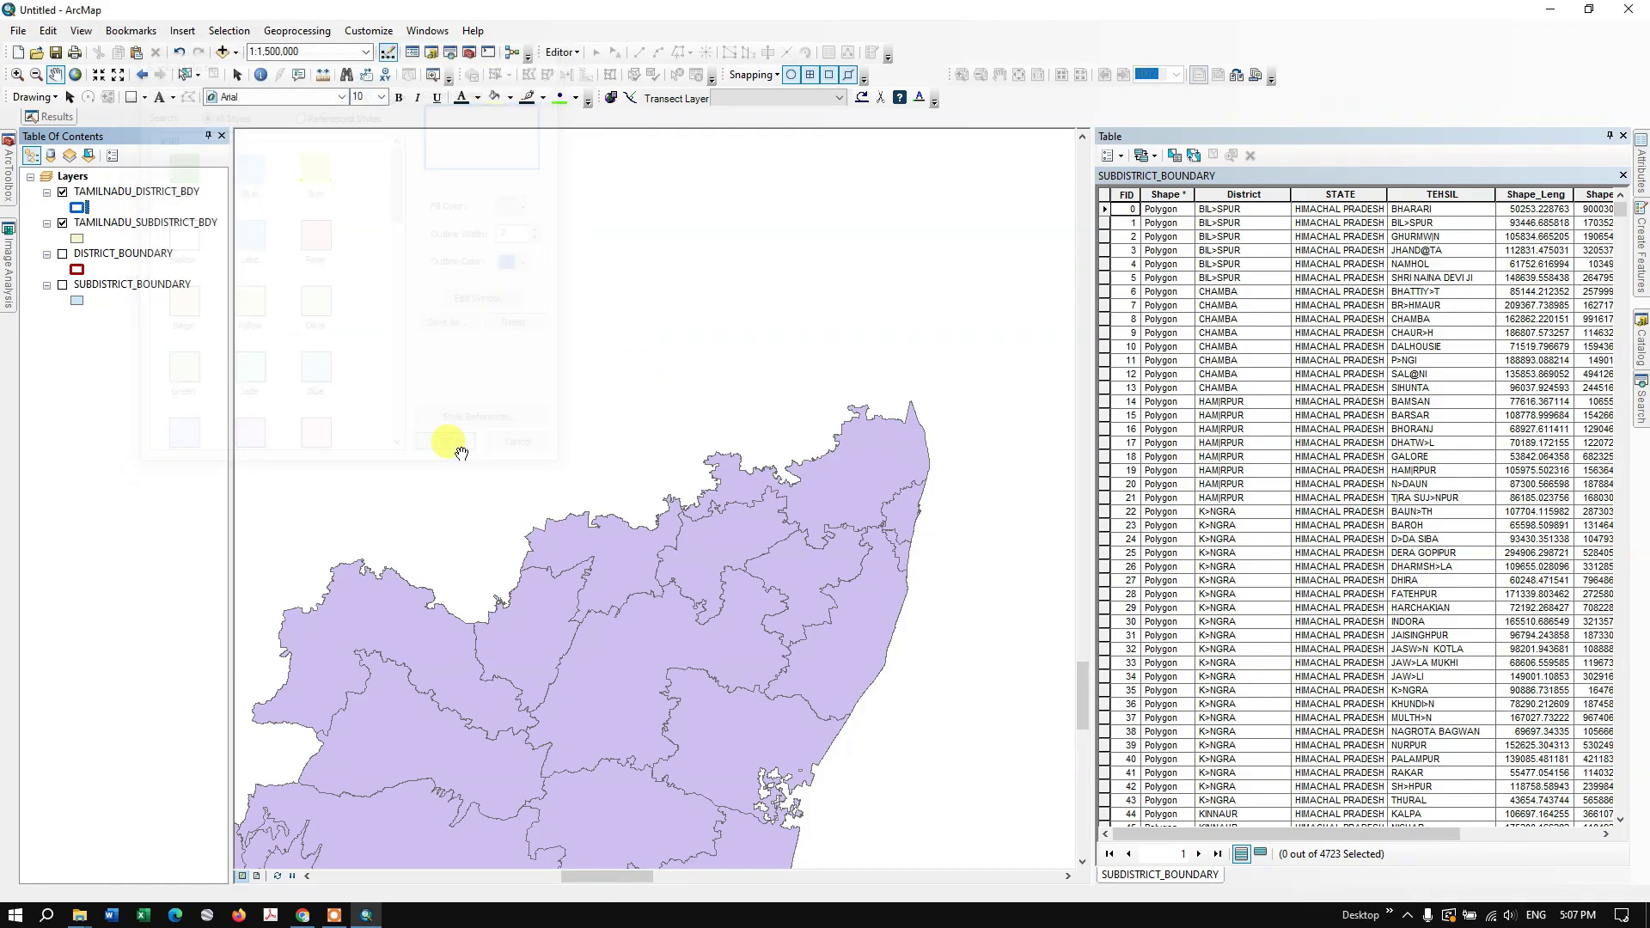
scroll(675, 382, up, 2)
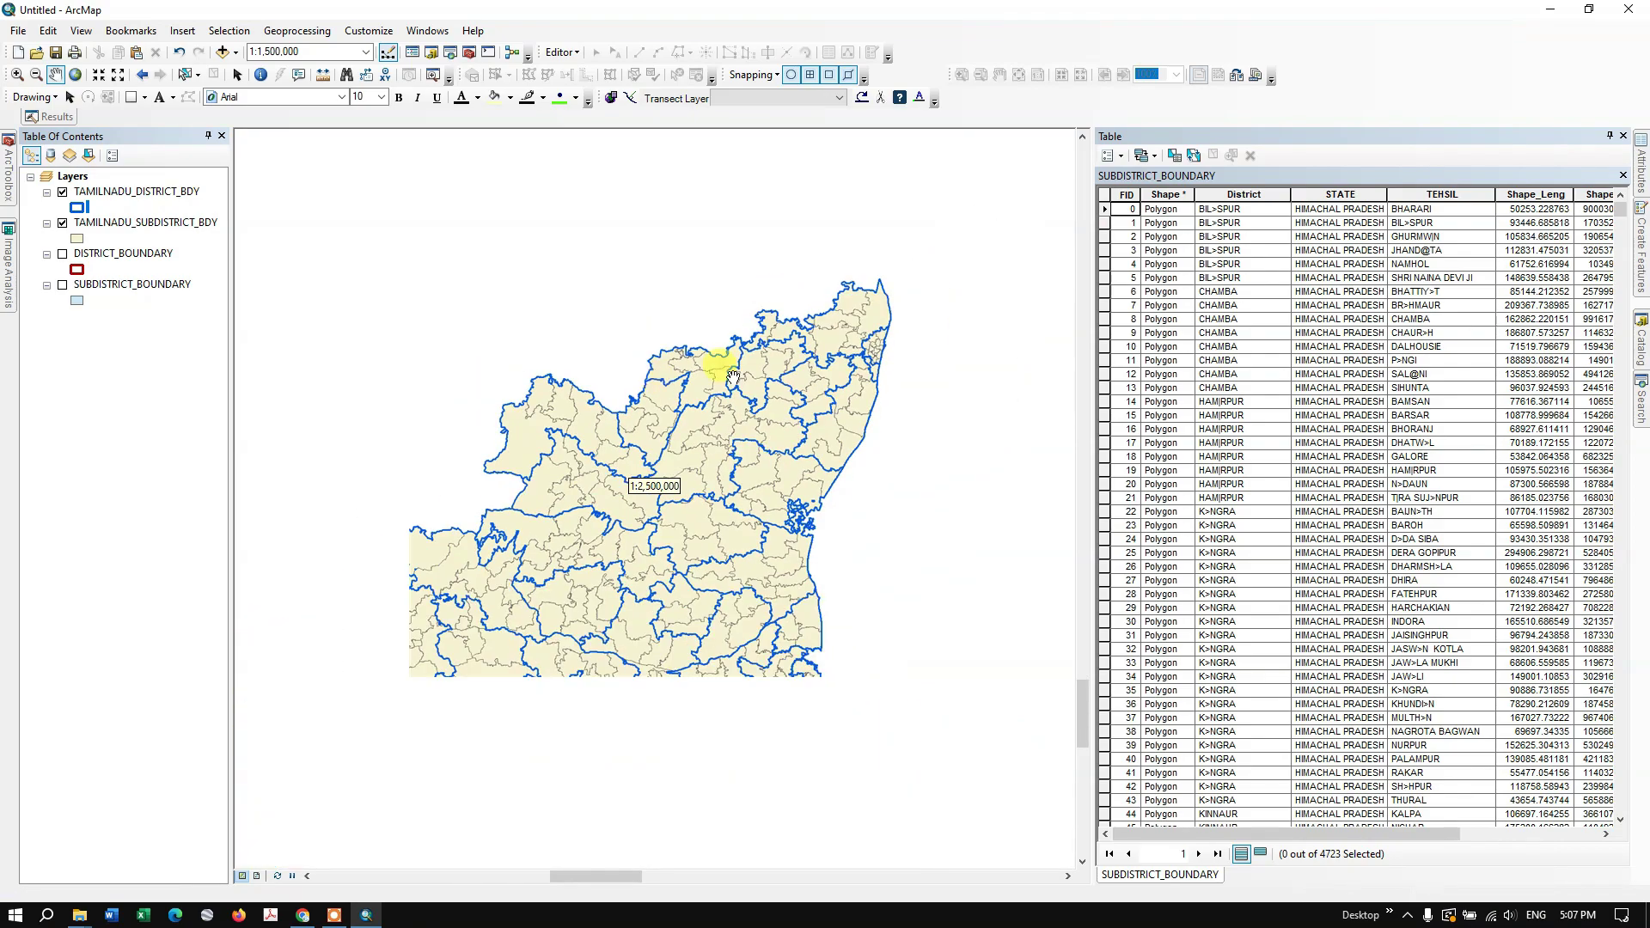
scroll(847, 311, down, 2)
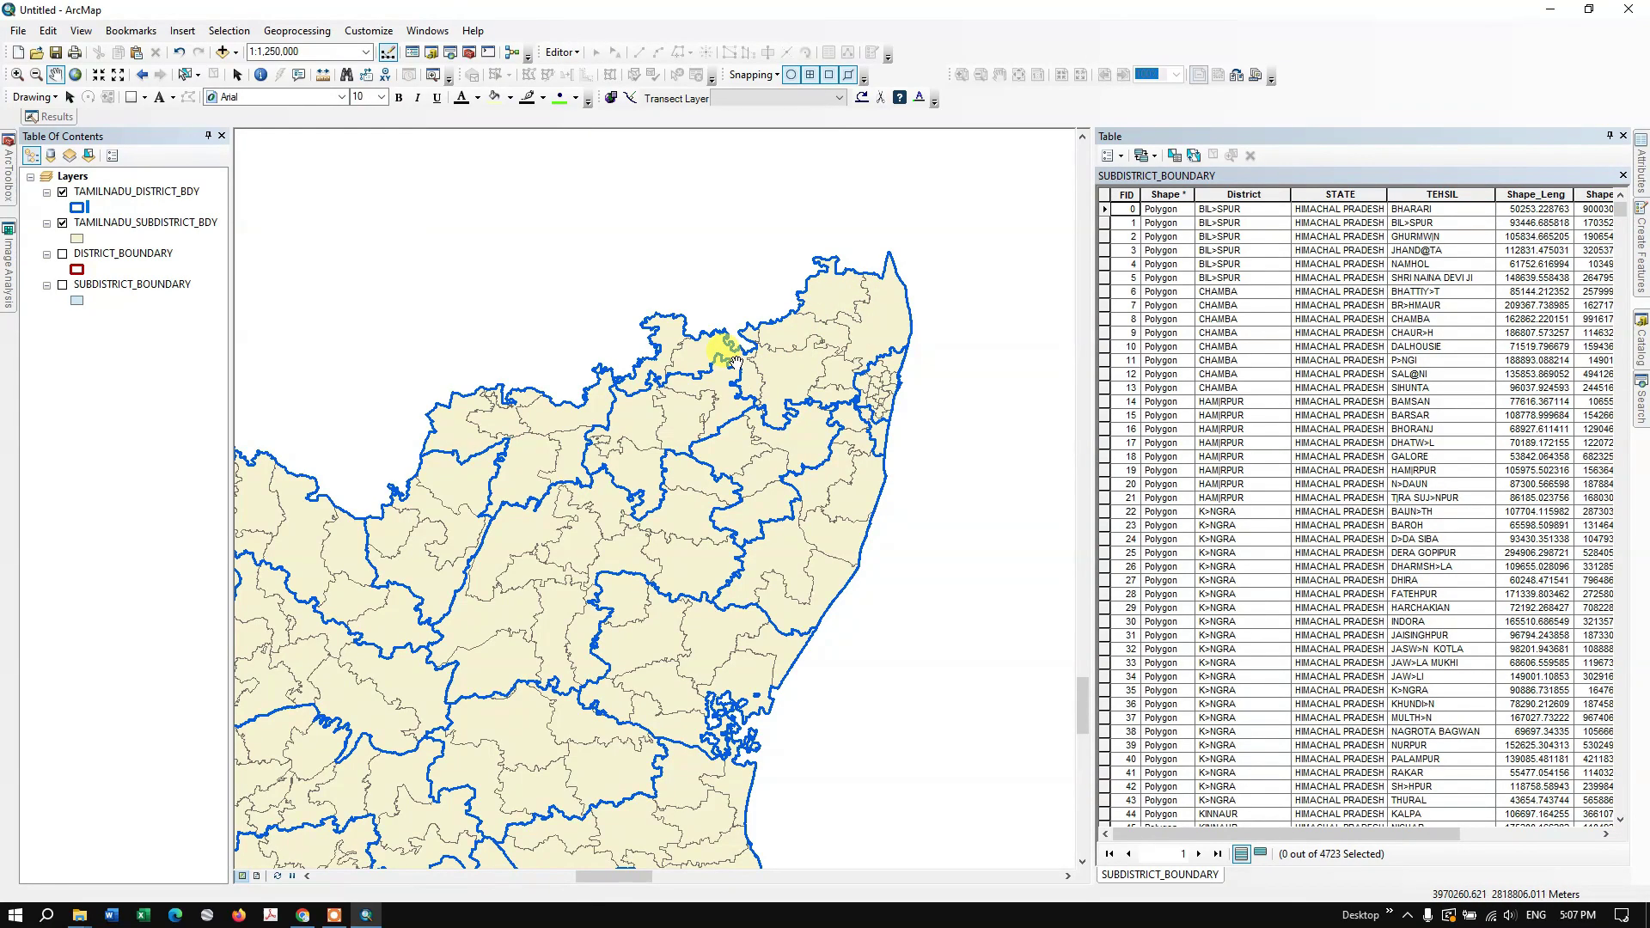
scroll(868, 313, up, 3)
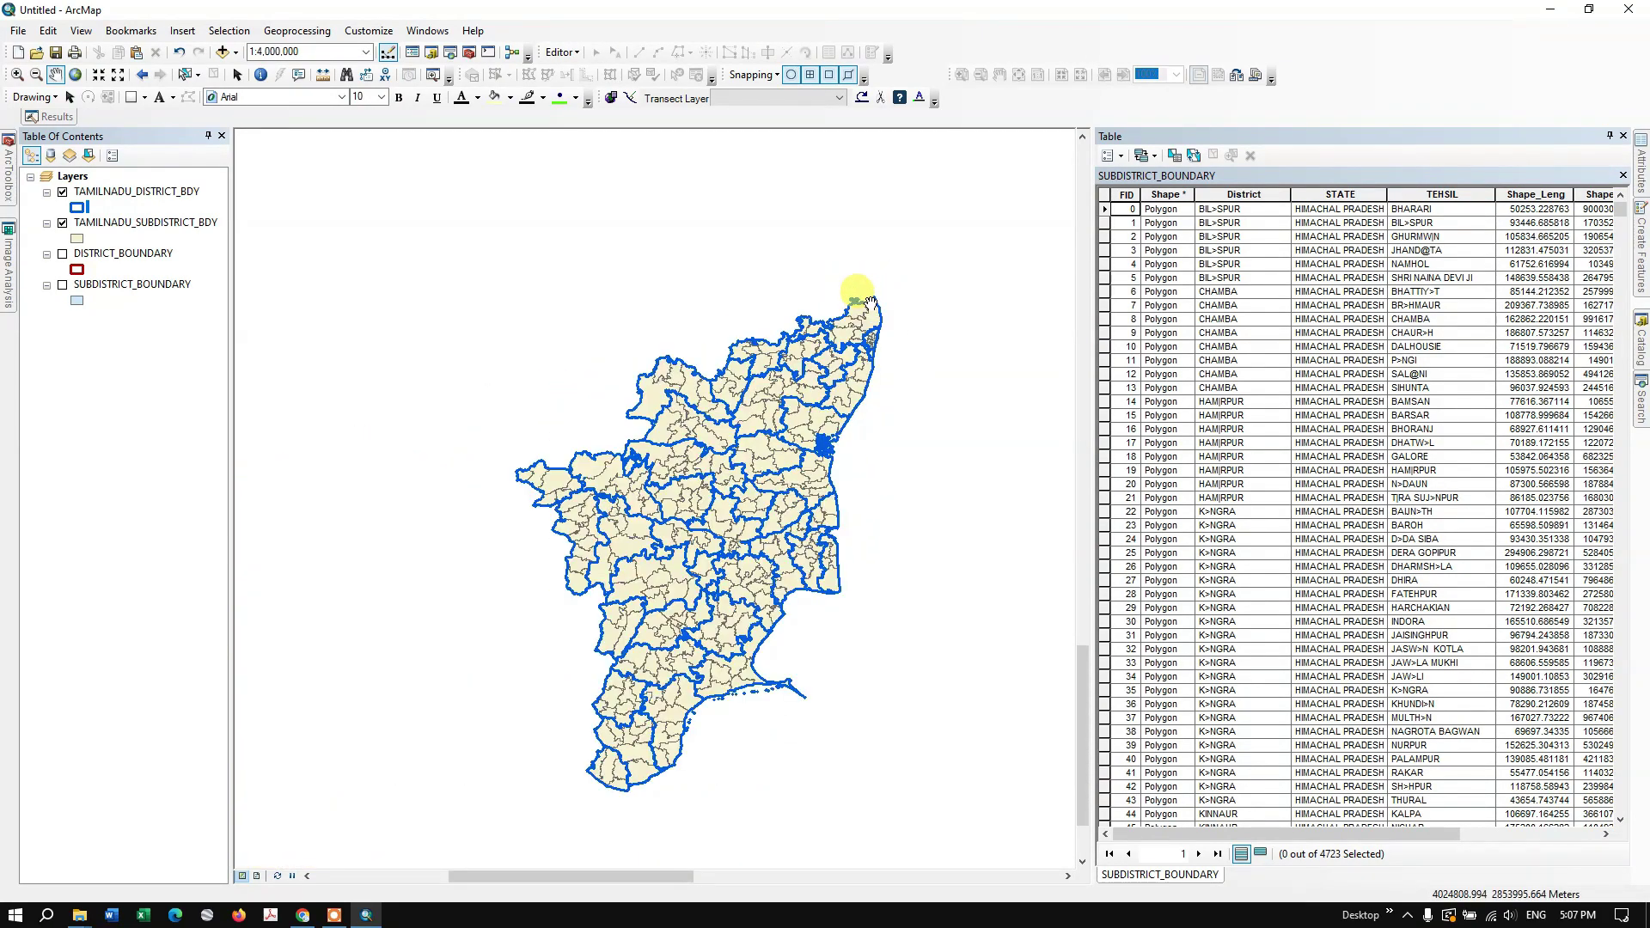
scroll(741, 269, up, 1)
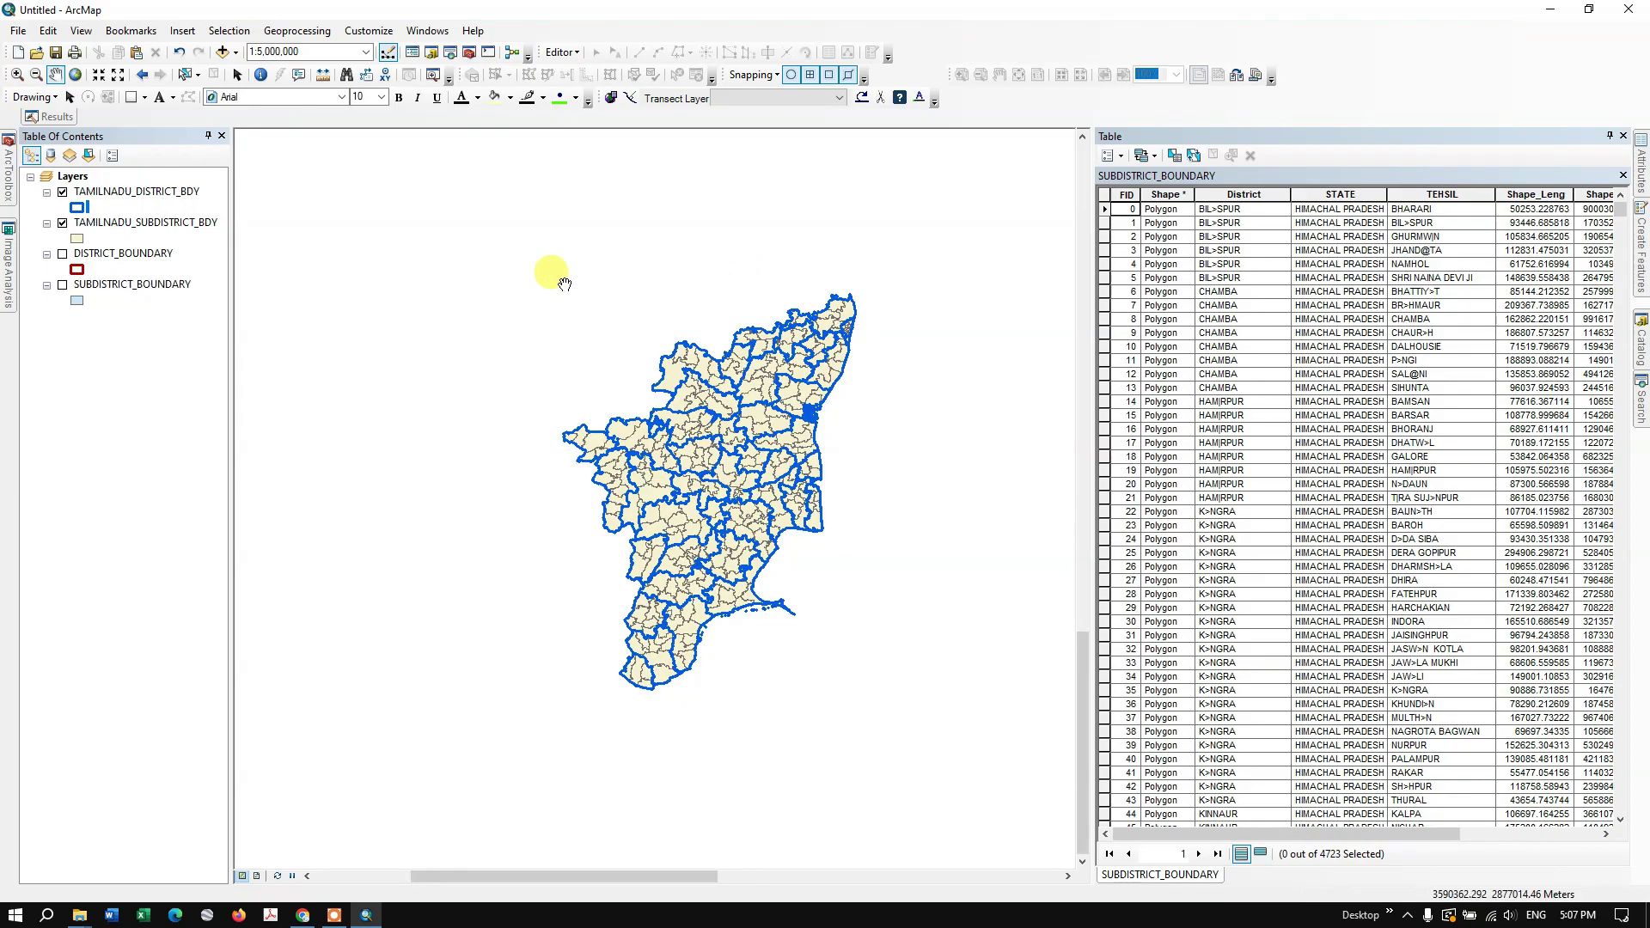